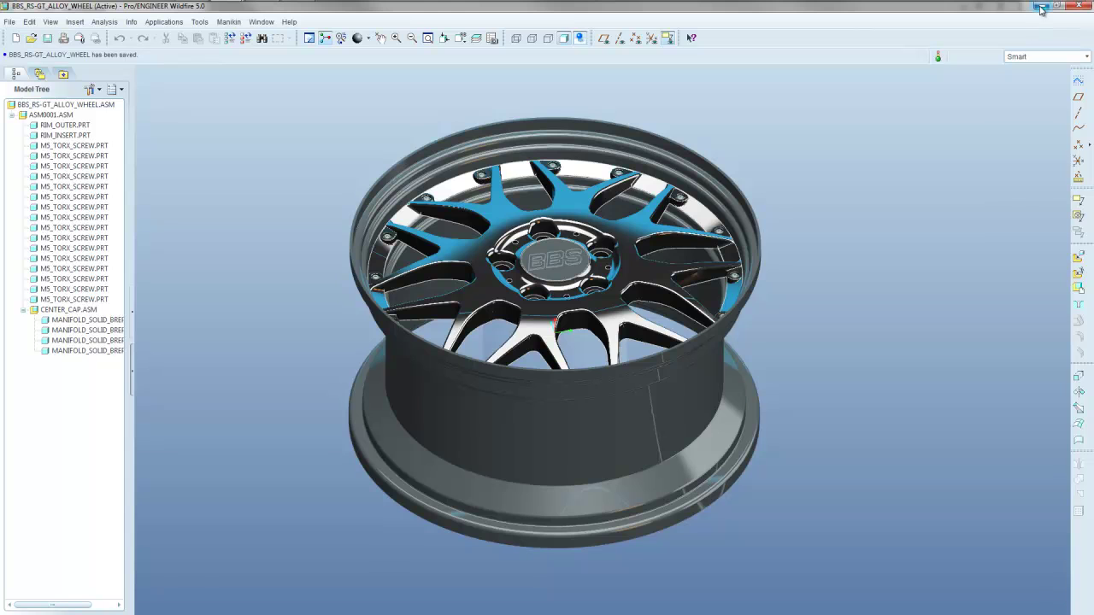
Switch from Pro/ENGINEER to KeyShot 3 and maximize its window
click(1041, 6)
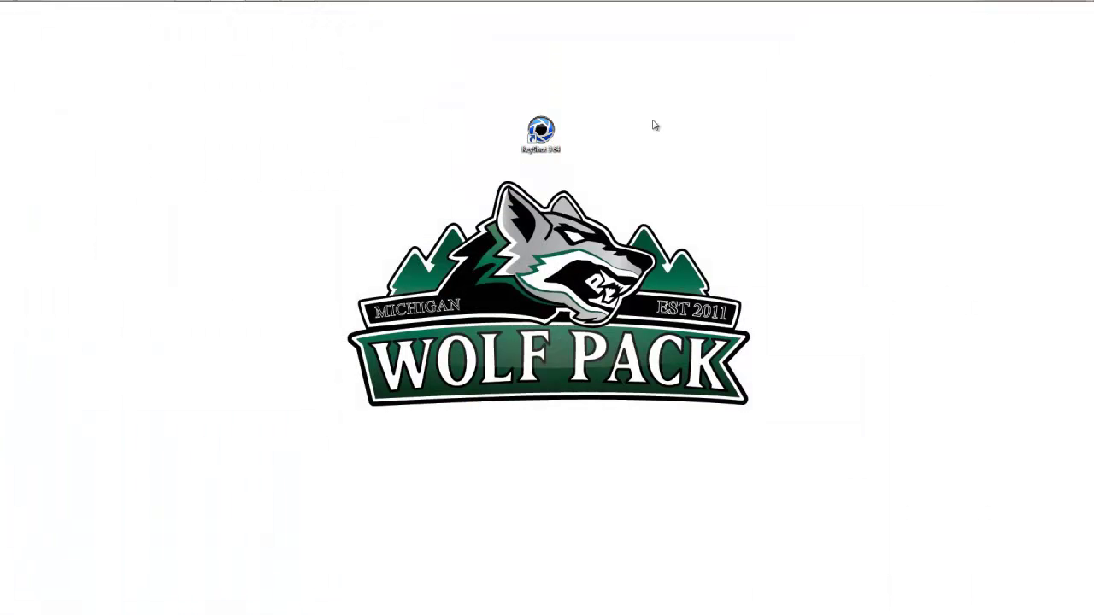
double_click(555, 129)
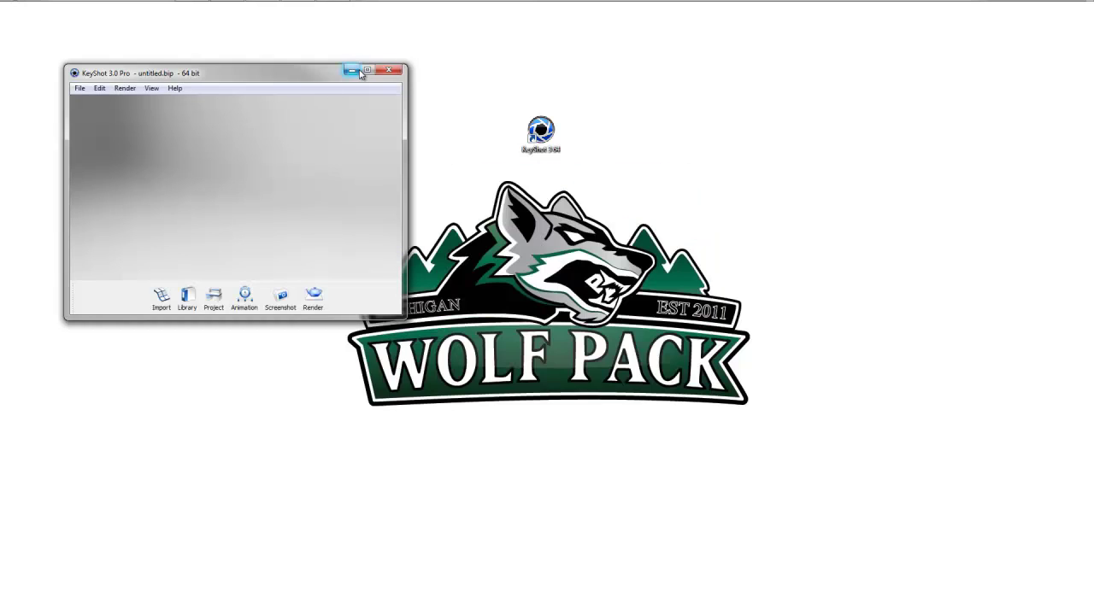
click(367, 71)
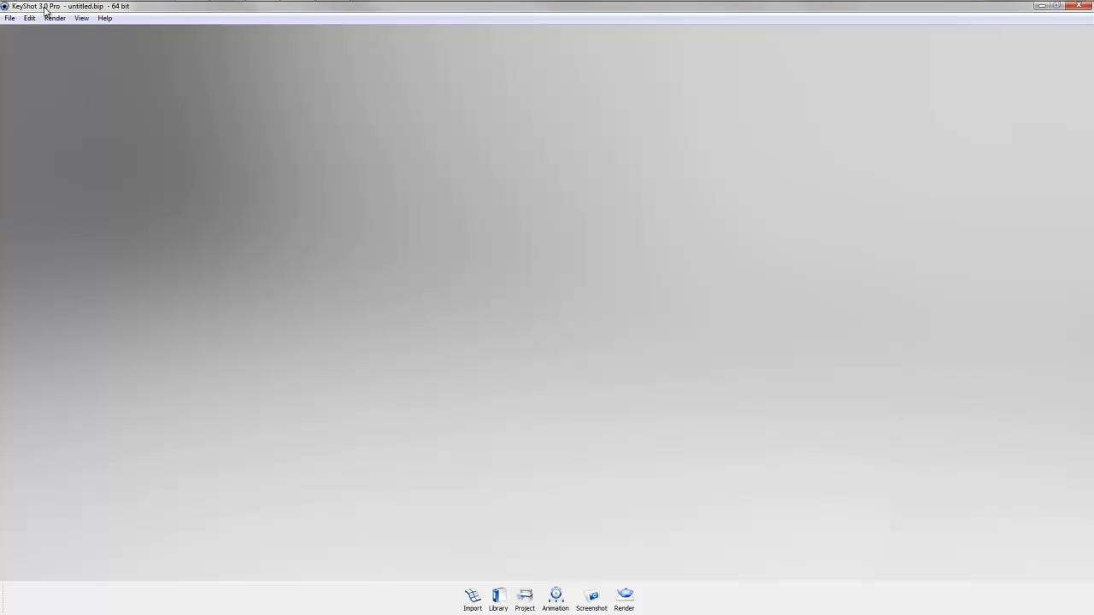
Open the wheel assembly bbs_rs-gt_alloy_wheel.asm from the BBS-RIM folder
click(10, 18)
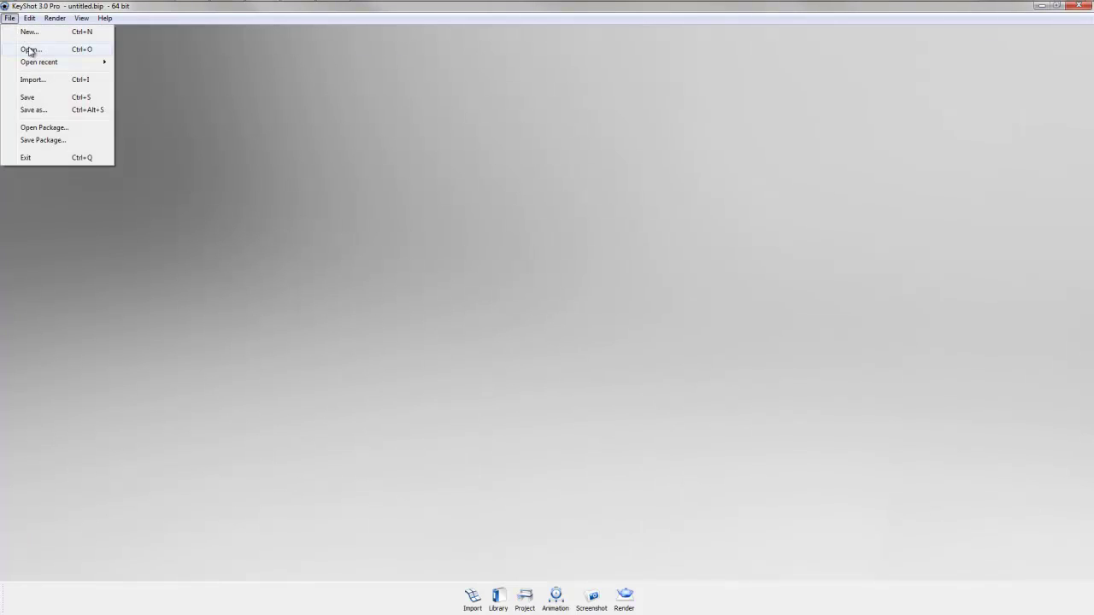
click(30, 48)
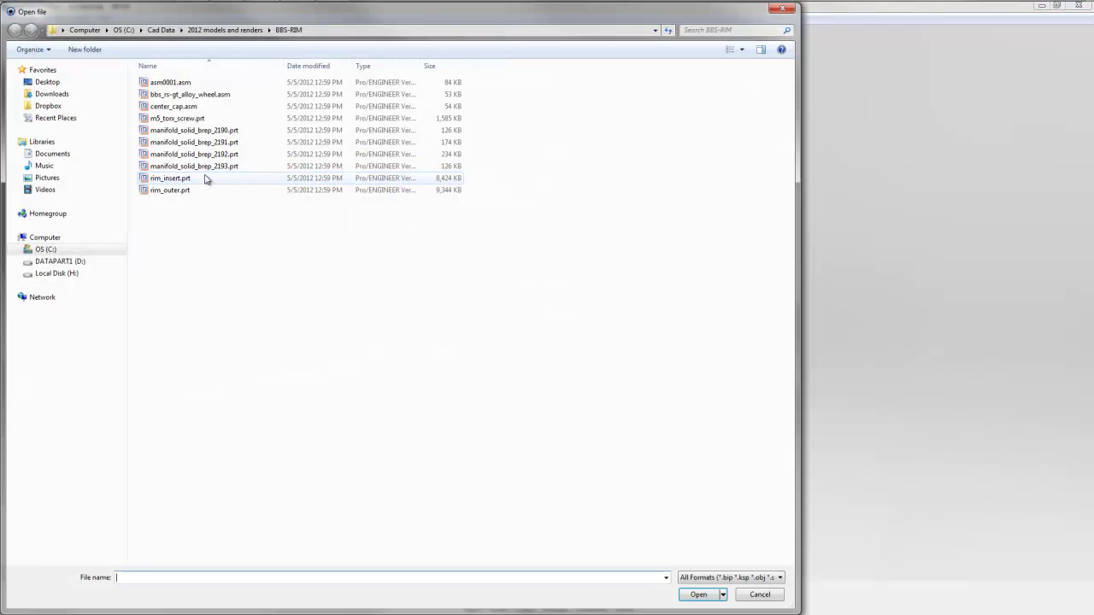
click(195, 96)
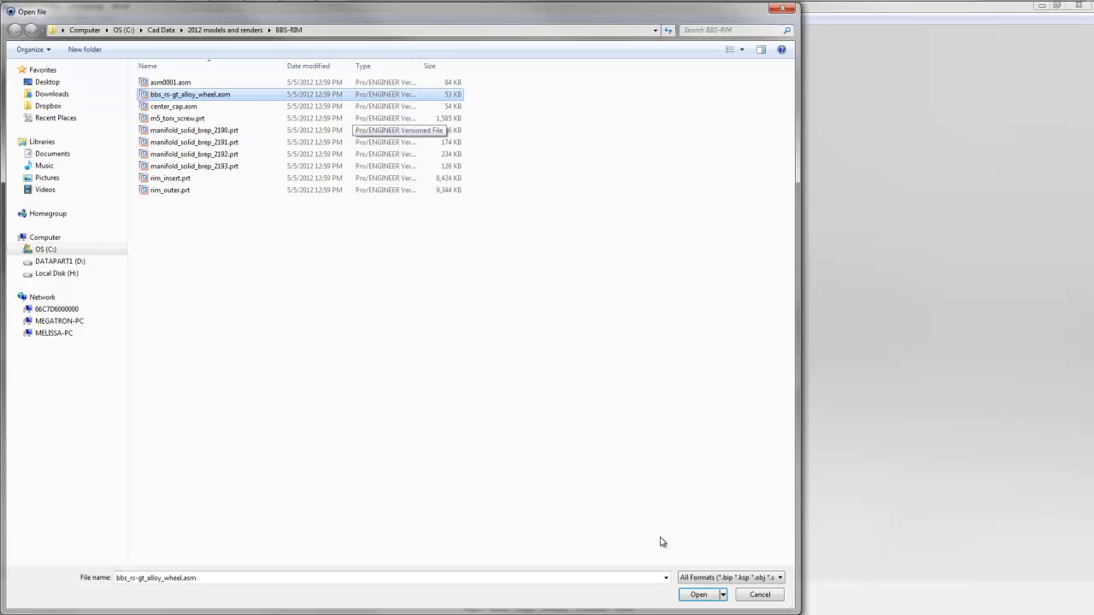
click(697, 594)
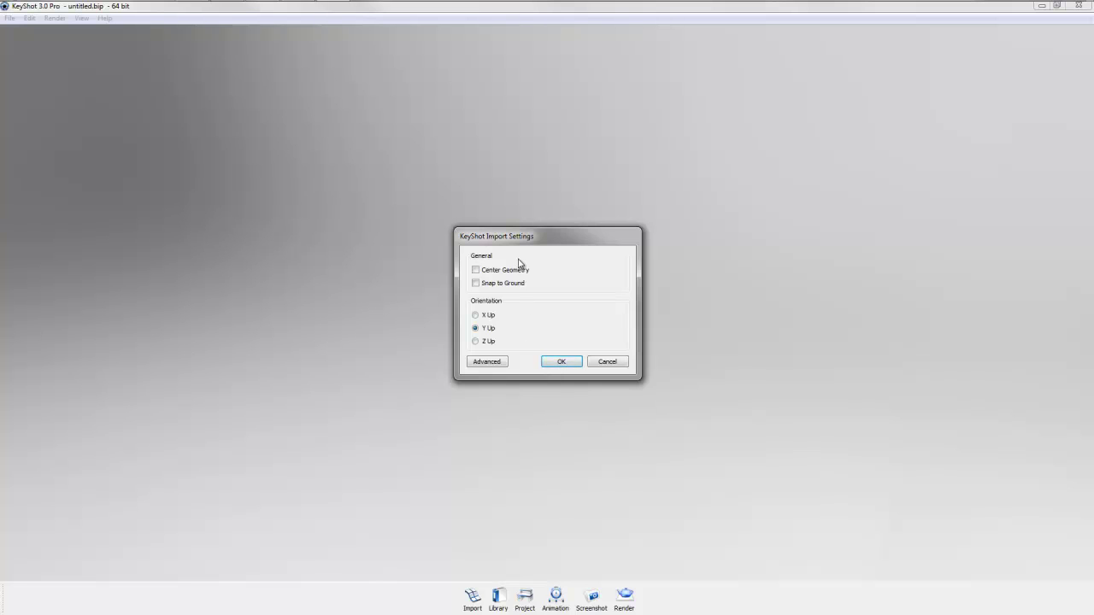
Import the assembly with Snap to Ground enabled, Y Up orientation and a tessellation quality of 0.200
click(477, 283)
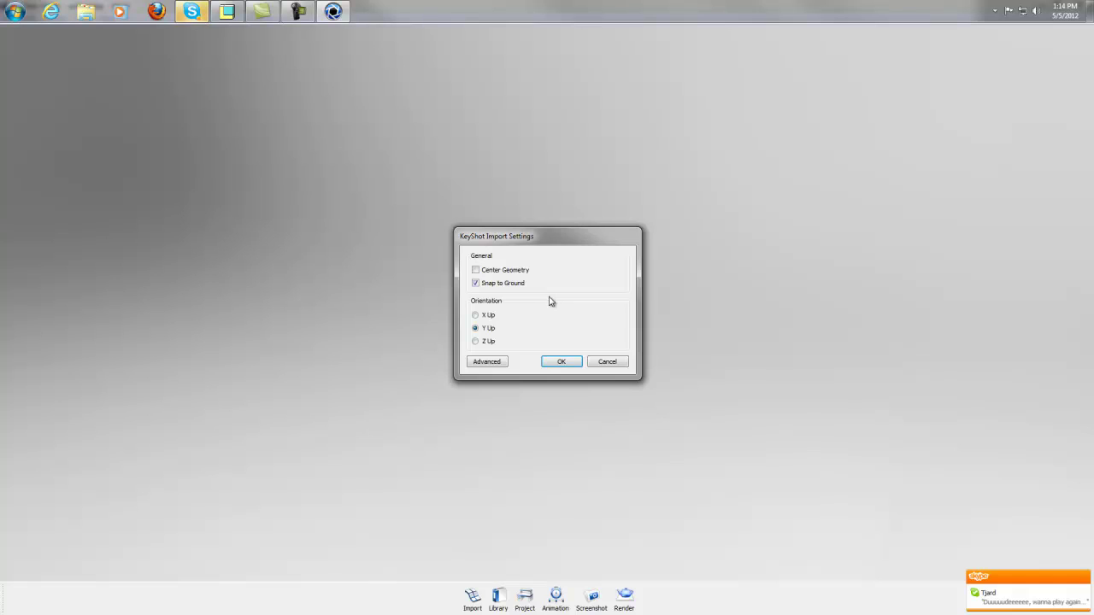
click(486, 363)
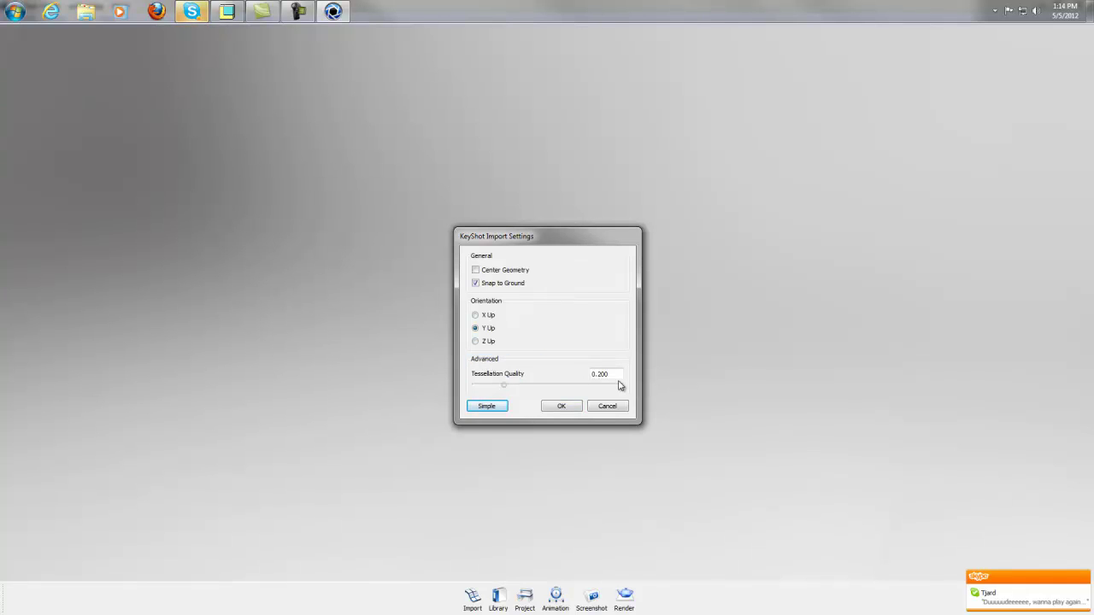
click(562, 406)
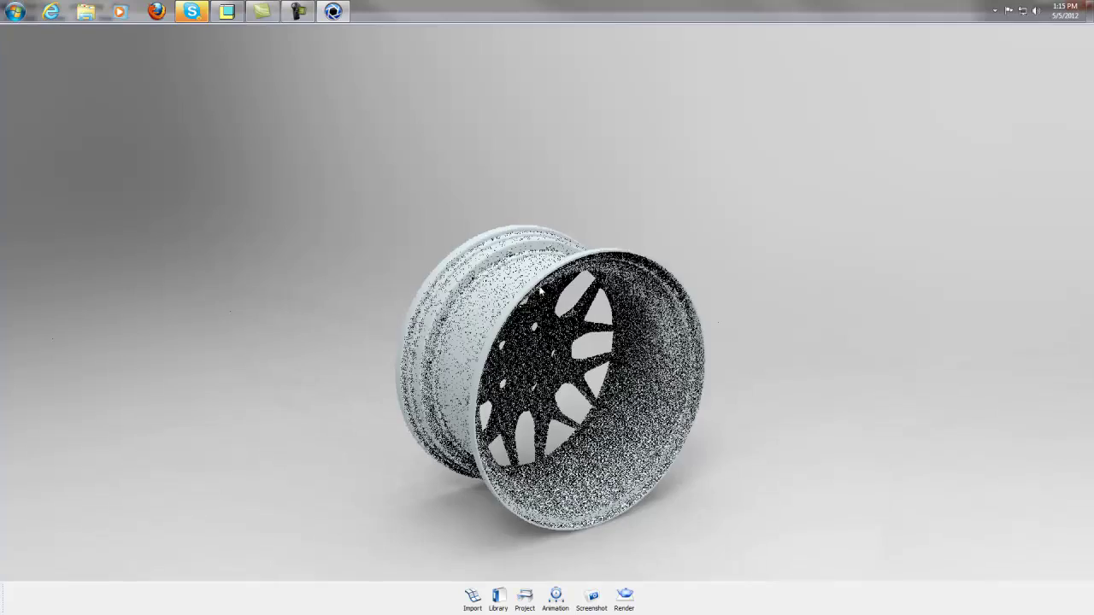
Frame the whole wheel in a three-quarter camera view showing both the spoked face and the outside of the barrel
drag(501, 351, 933, 339)
drag(590, 349, 941, 320)
drag(592, 345, 664, 253)
scroll(738, 322, up, 6)
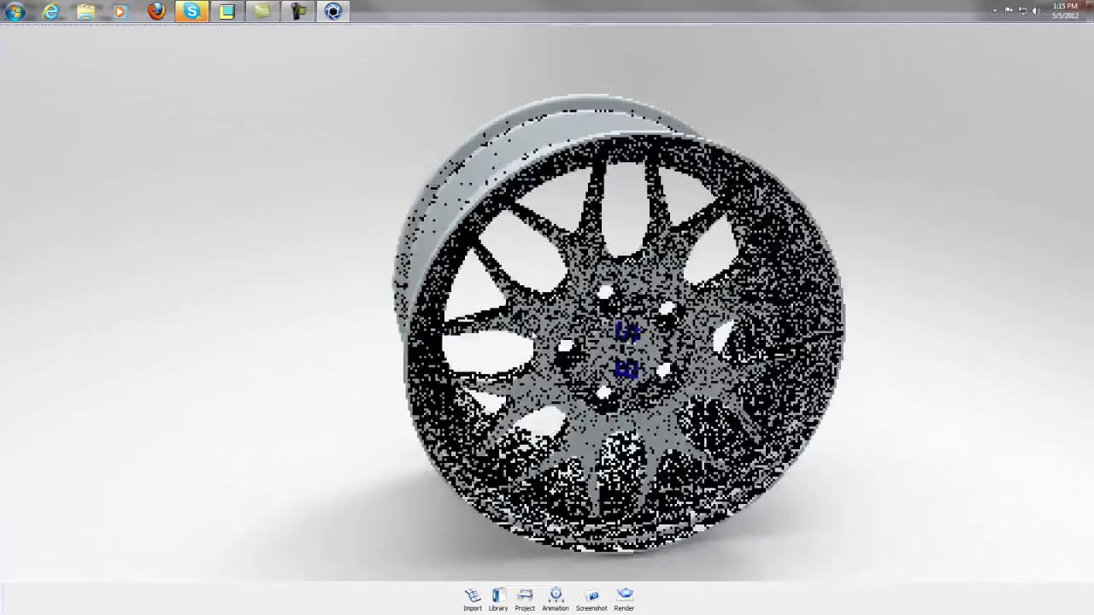
drag(631, 326, 222, 319)
middle_drag(223, 319, 393, 309)
scroll(513, 293, down, 3)
scroll(513, 293, up, 4)
scroll(513, 294, down, 3)
scroll(513, 294, up, 4)
scroll(512, 293, down, 4)
scroll(509, 293, up, 3)
scroll(508, 293, down, 3)
scroll(507, 293, up, 5)
scroll(506, 293, down, 3)
scroll(504, 293, up, 2)
scroll(503, 294, down, 1)
scroll(501, 293, up, 4)
scroll(501, 294, down, 5)
drag(501, 293, 672, 366)
scroll(672, 367, down, 3)
middle_drag(408, 321, 490, 314)
scroll(490, 314, up, 5)
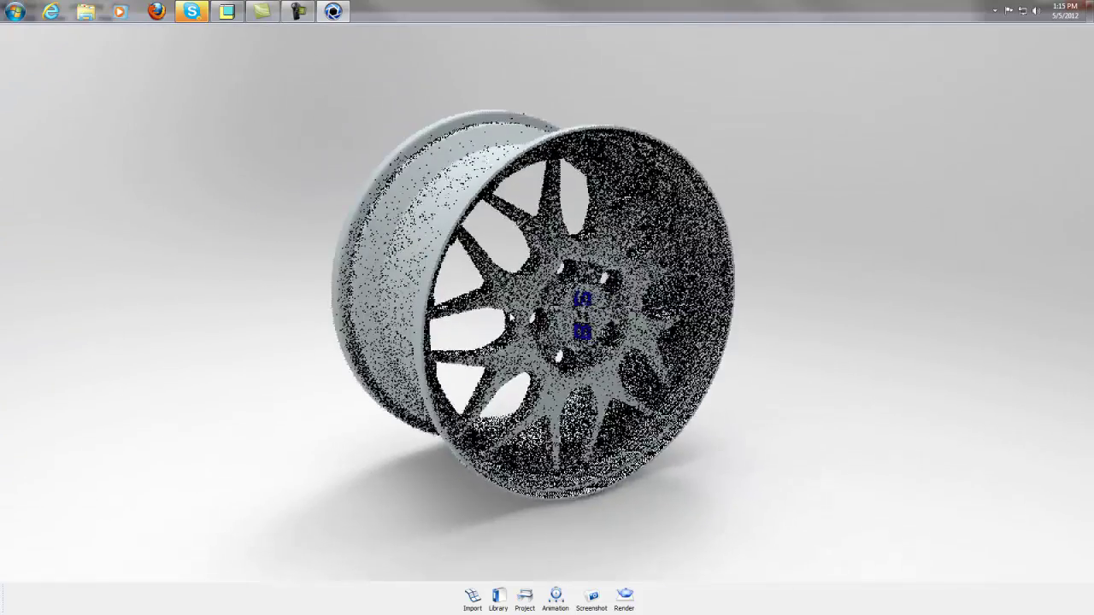
scroll(490, 314, down, 1)
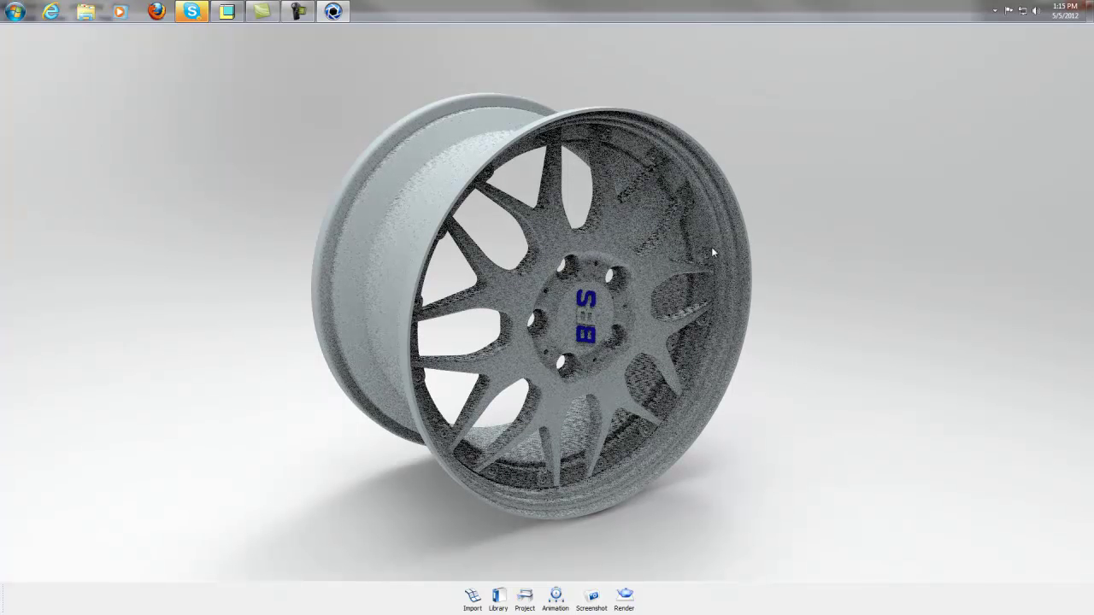
Open the project settings through the rim insert's material and rotate the lighting environment to -159 degrees
right_click(611, 239)
click(636, 246)
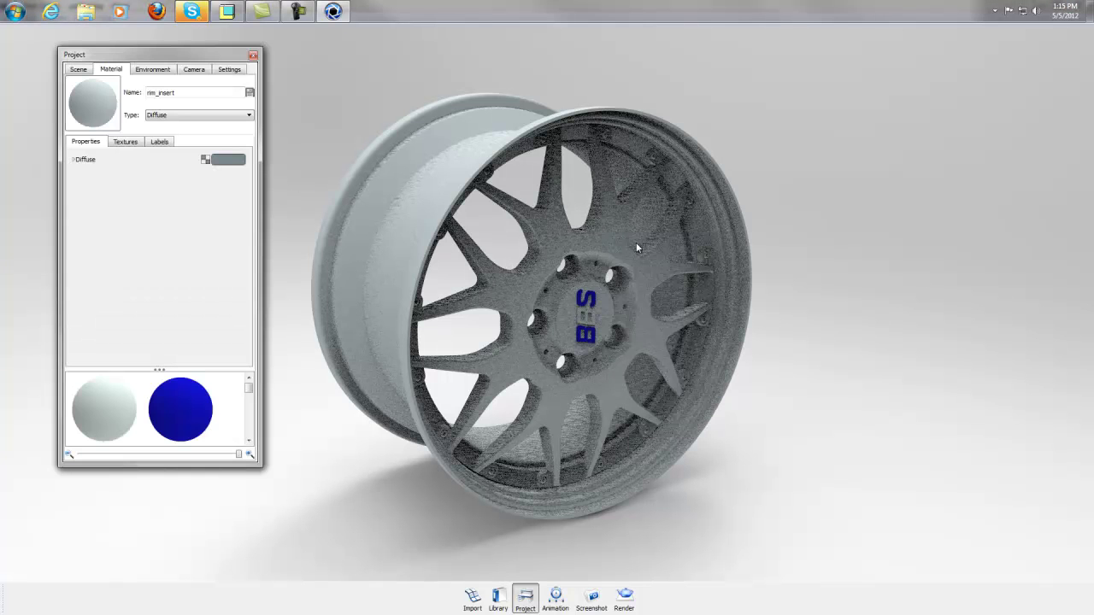
drag(176, 58, 412, 79)
click(194, 11)
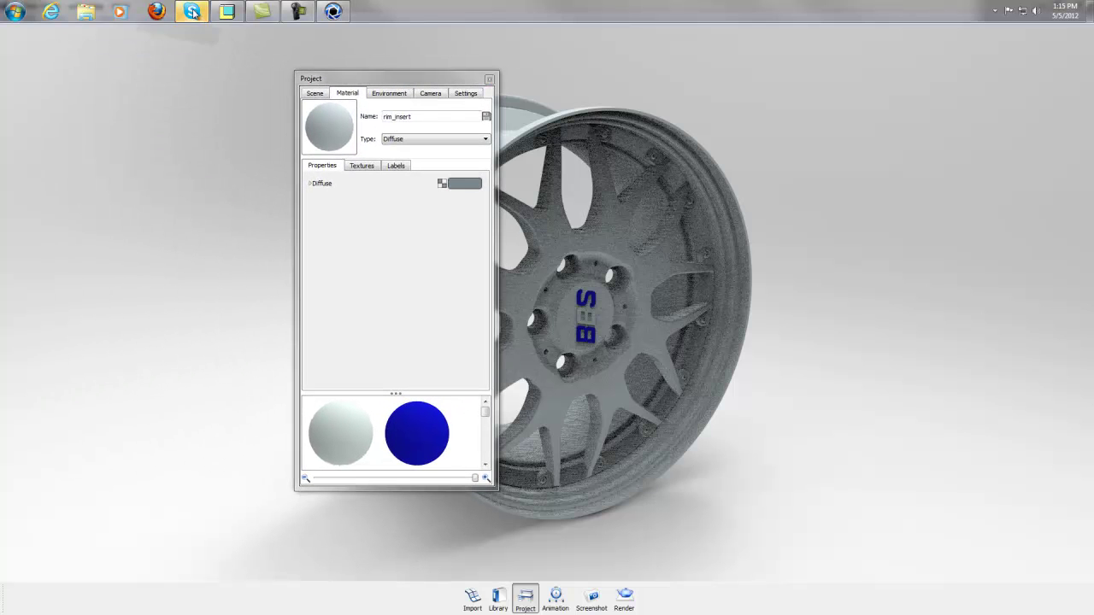
click(217, 91)
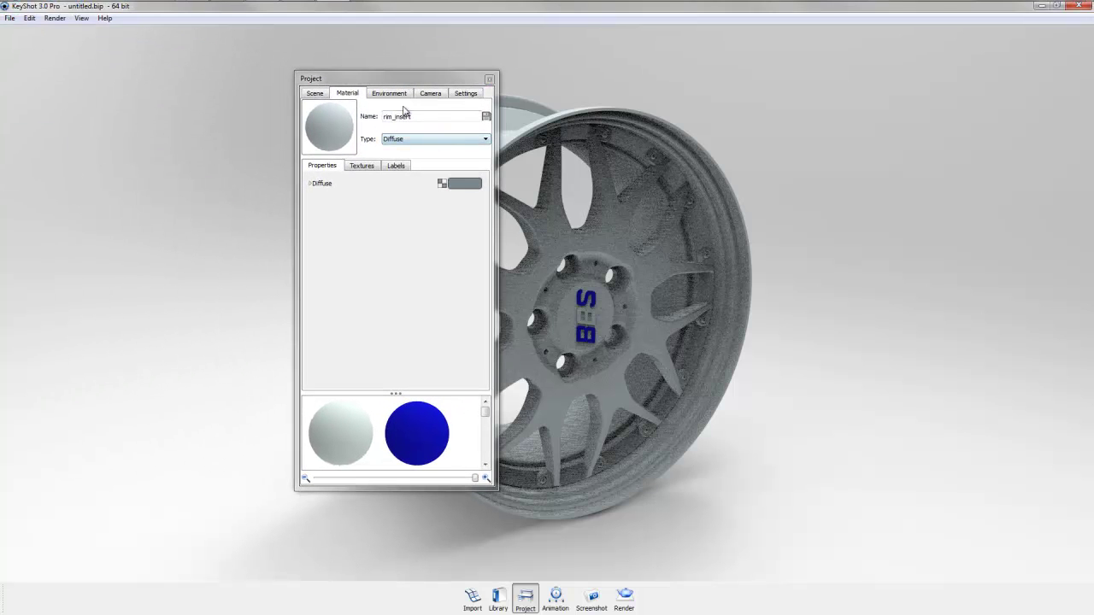
click(392, 94)
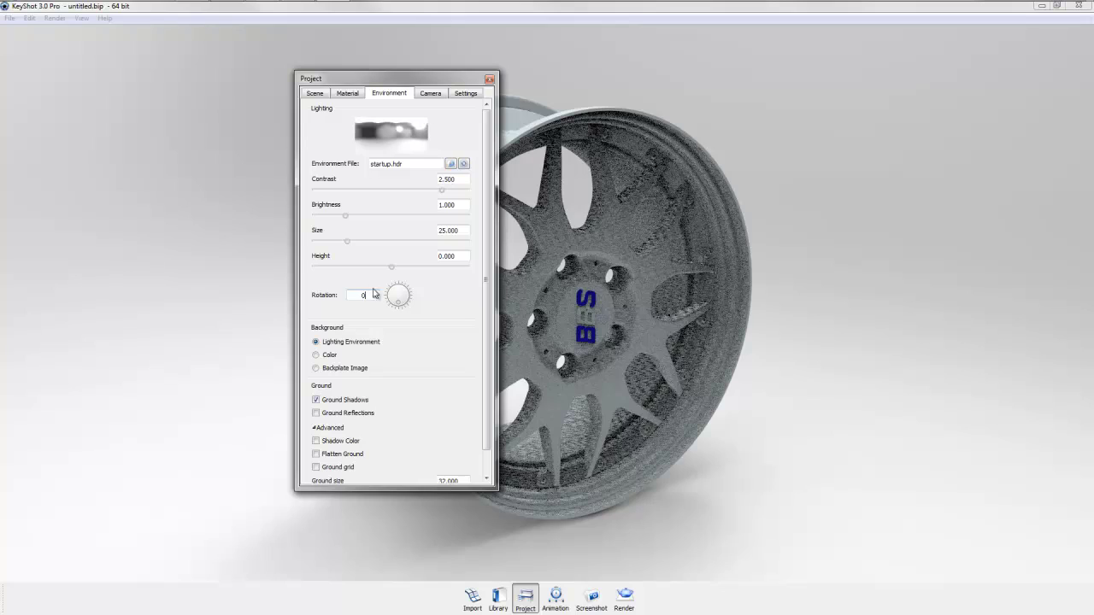
mouse_move(392, 306)
mouse_down()
mouse_move(410, 286)
mouse_move(396, 279)
mouse_move(409, 296)
mouse_up()
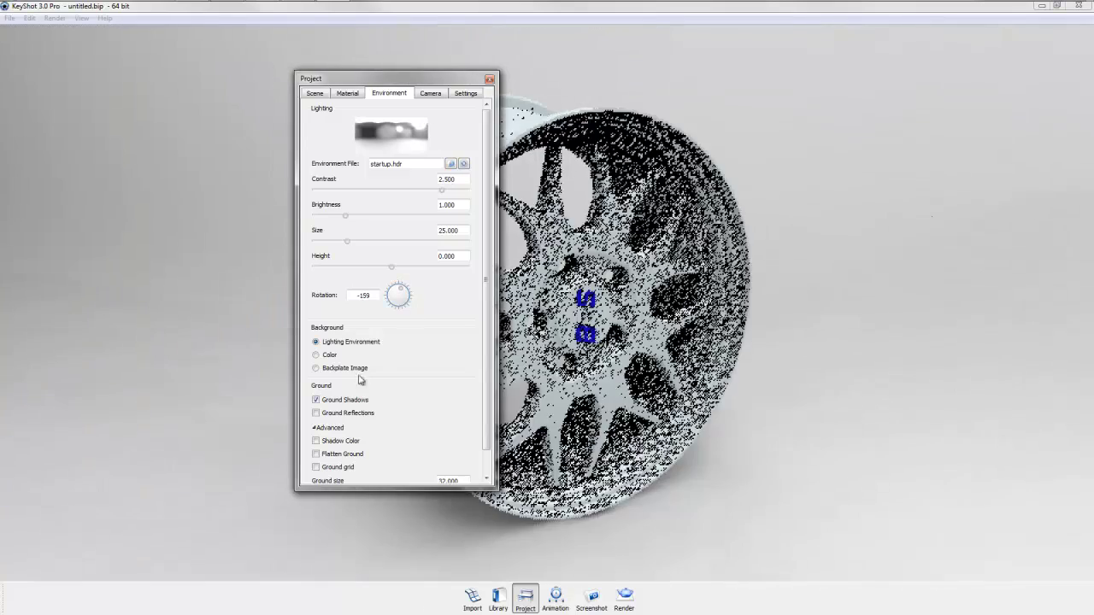
Set the scene background to a solid dark grey with RGB 40, 40, 40
click(316, 355)
click(335, 377)
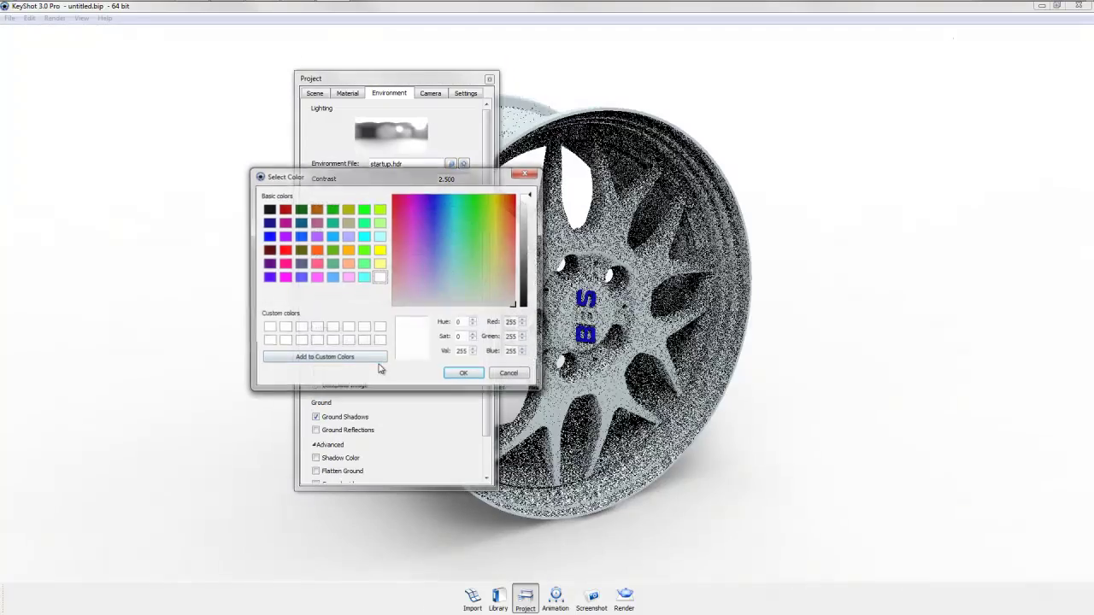
mouse_move(528, 291)
mouse_down()
mouse_move(525, 274)
mouse_move(523, 298)
mouse_up()
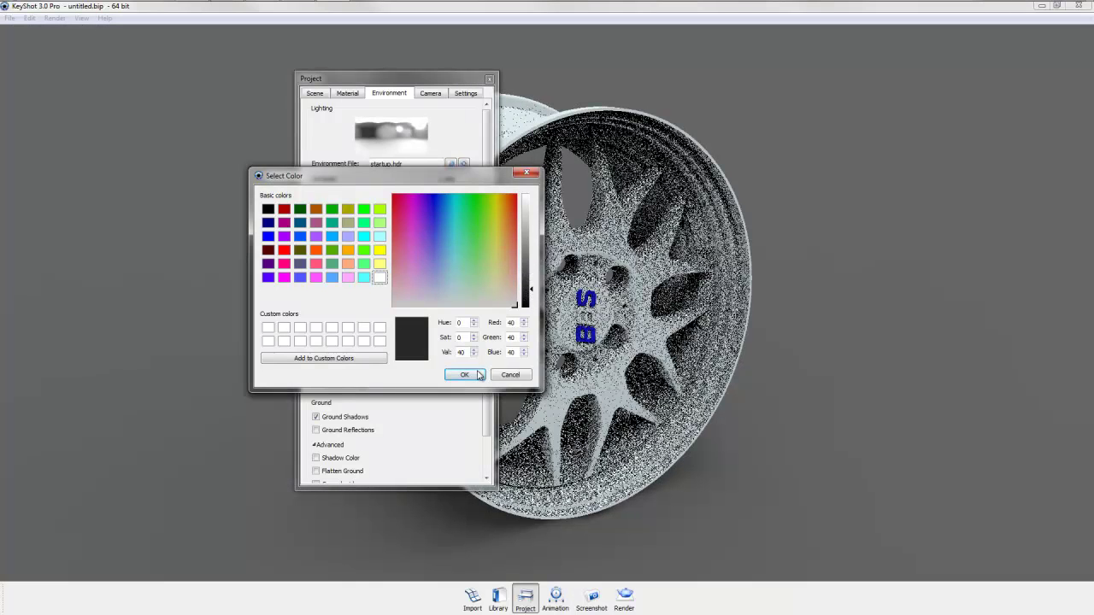
click(465, 374)
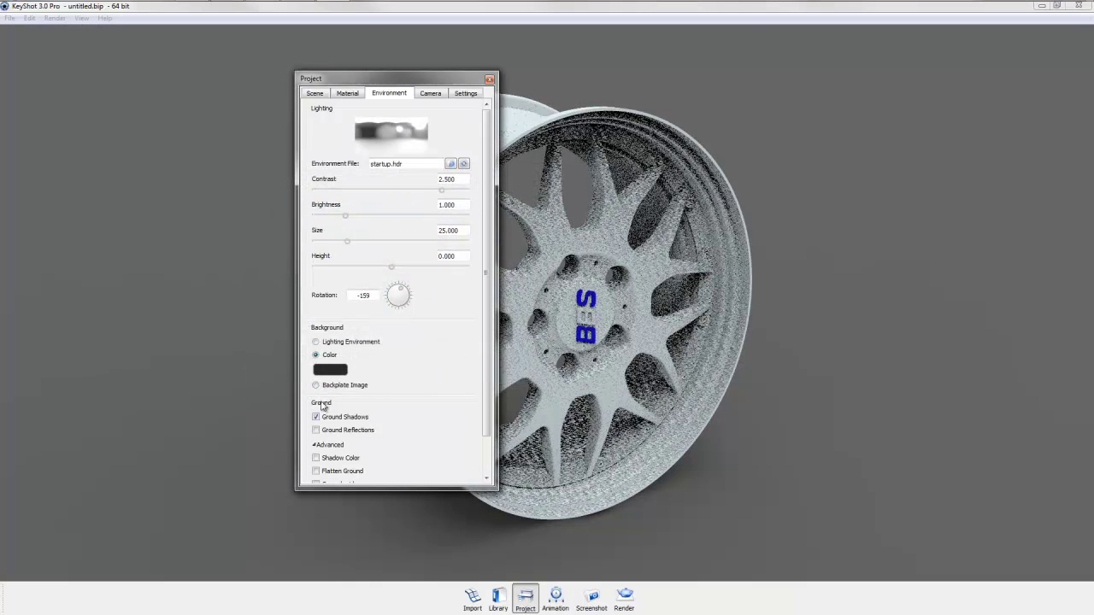
click(316, 388)
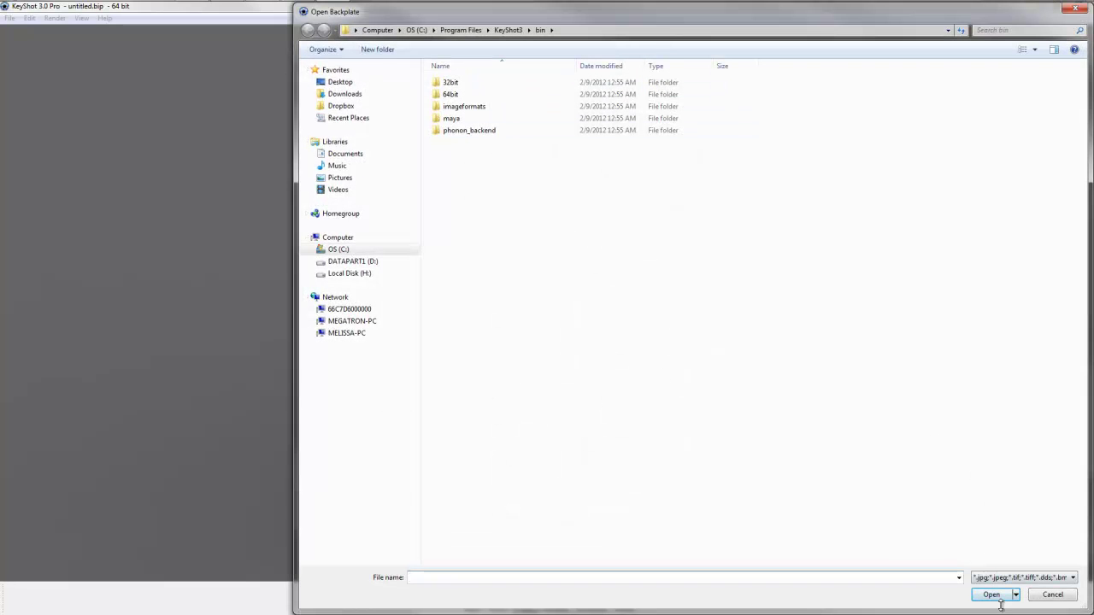
click(1039, 597)
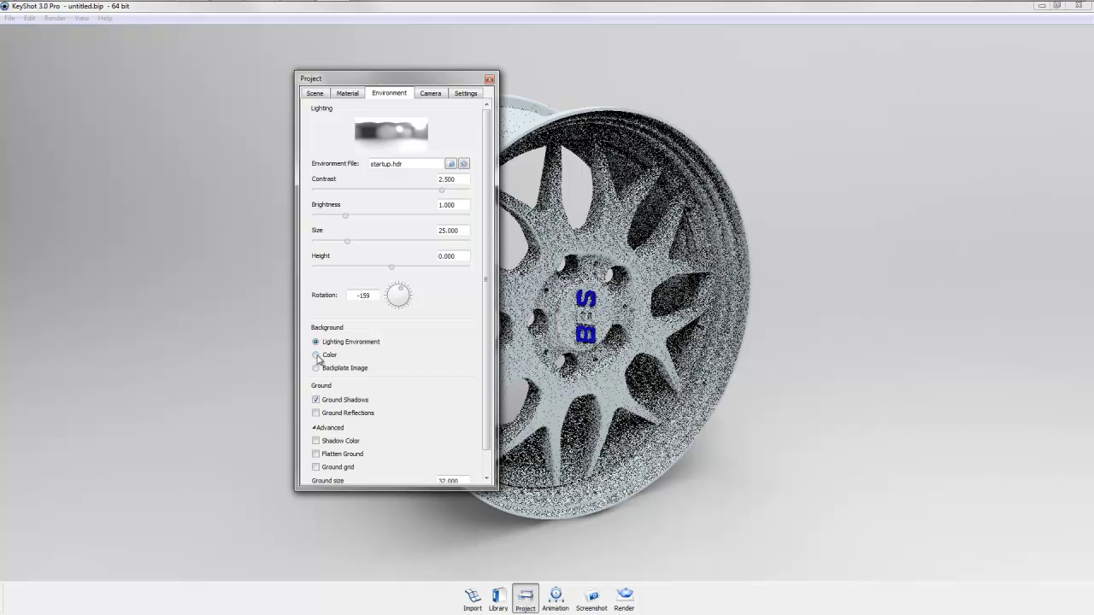
click(316, 355)
Enable ground reflections and go back to the rim insert's material properties, with the project window moved off the wheel
click(315, 430)
drag(487, 417, 487, 458)
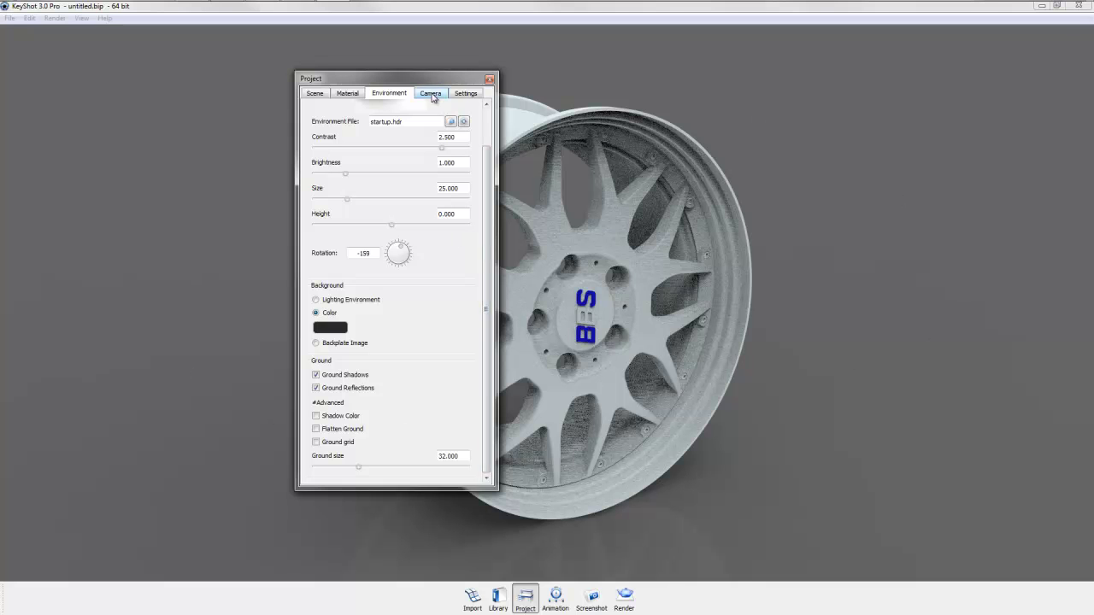
click(354, 94)
drag(383, 80, 169, 83)
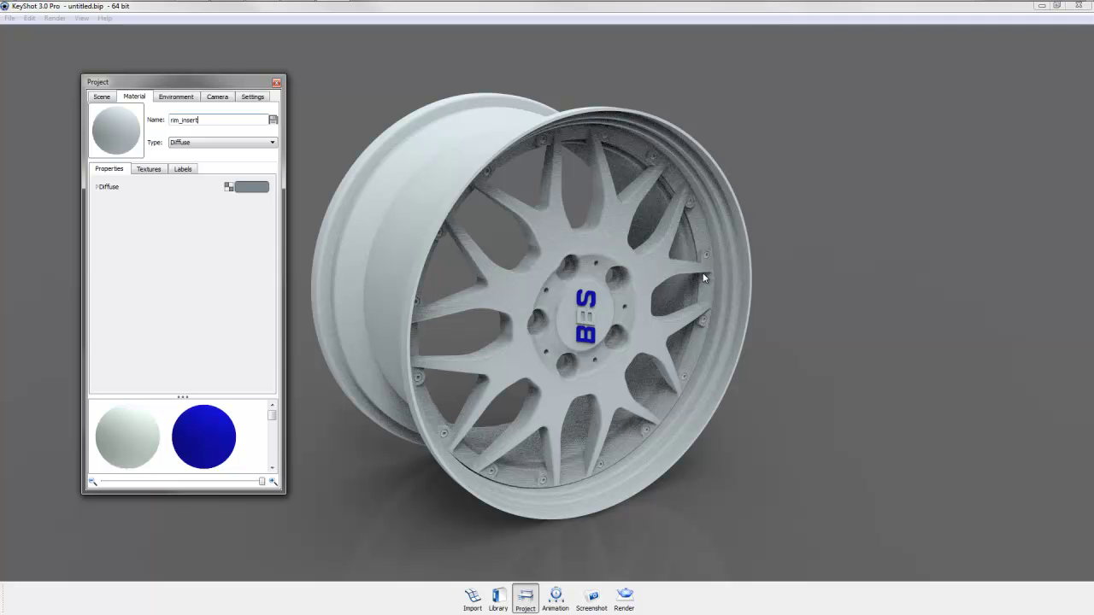
Rotate the wheel object about its axle until the BBS lettering reads roughly horizontally, and close the project window
right_click(554, 247)
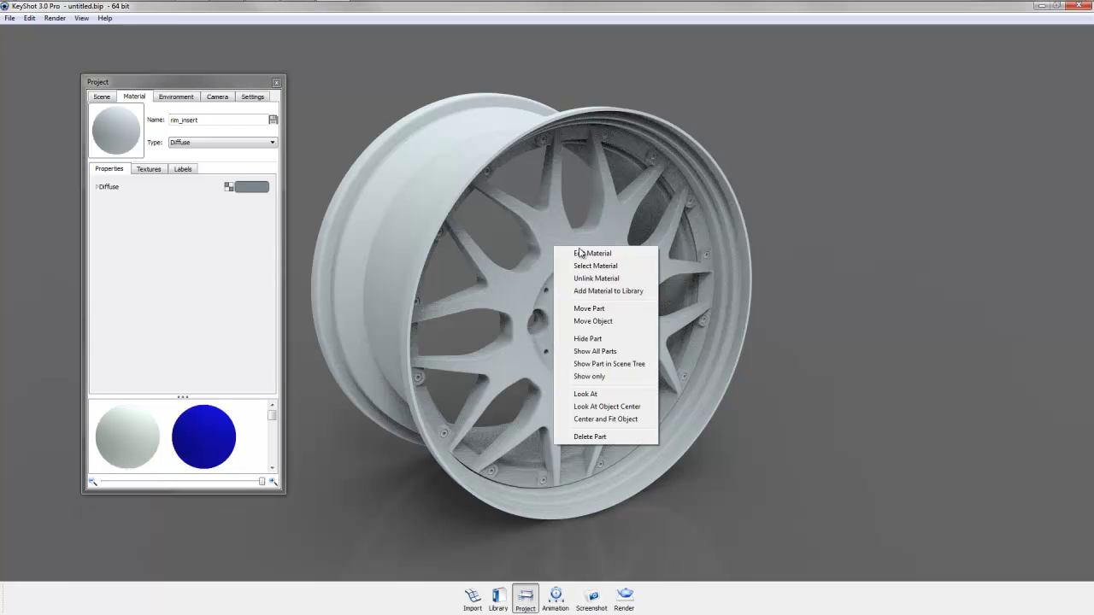
click(590, 322)
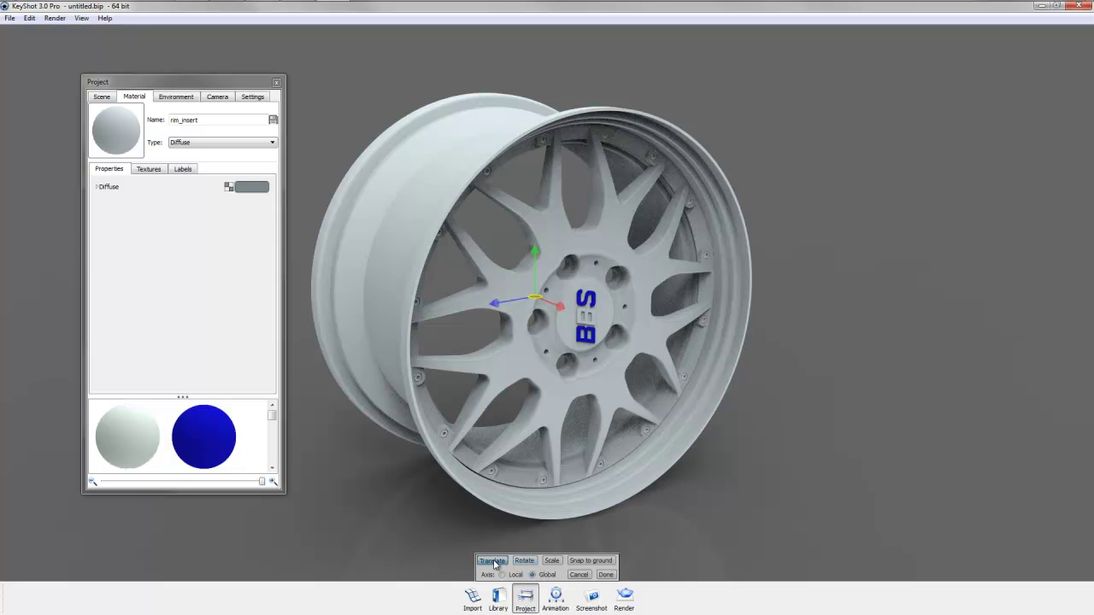
click(525, 561)
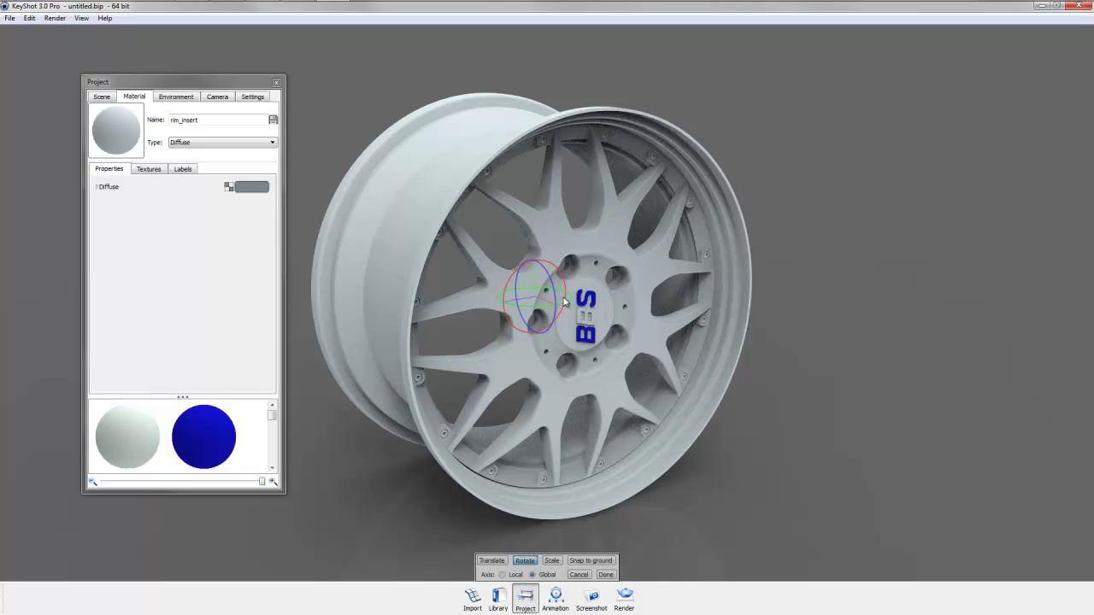
drag(557, 273, 554, 317)
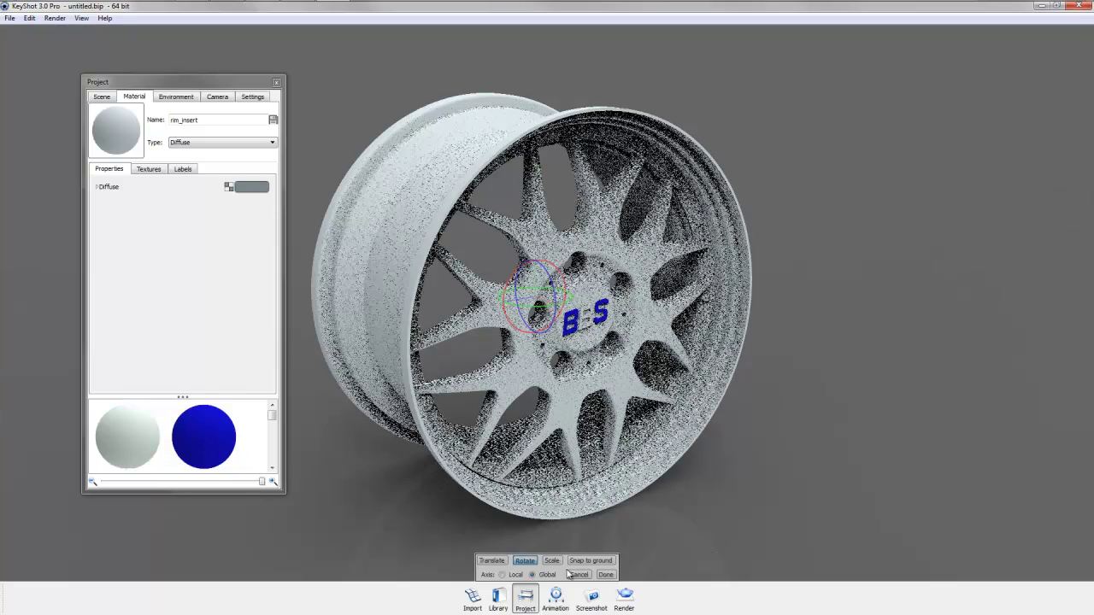
click(604, 575)
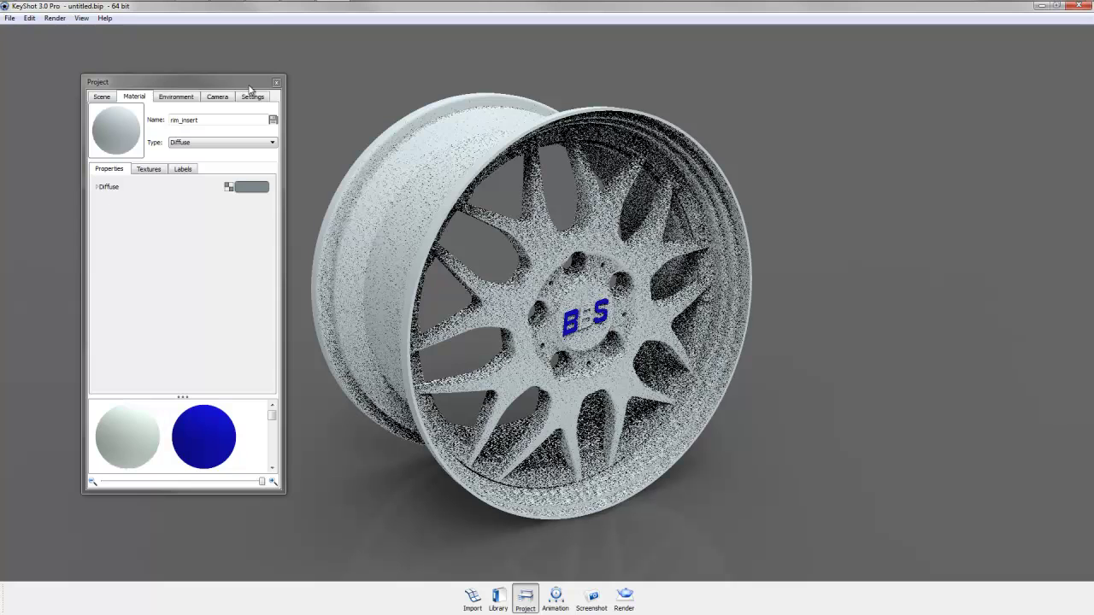
click(276, 84)
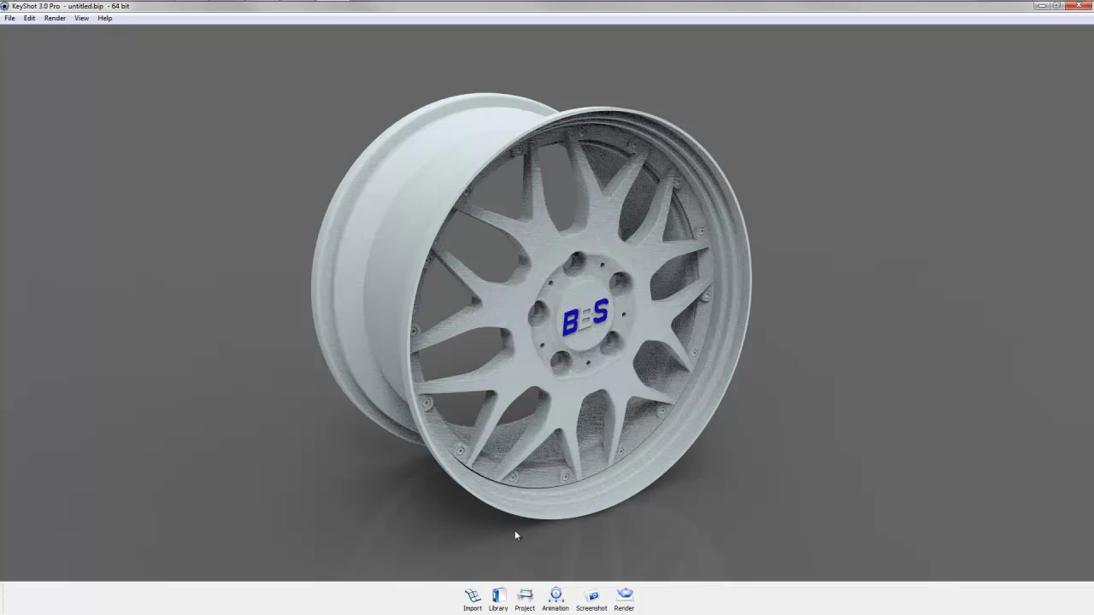
Apply a black paint from the material library to the wheel's outer rim
click(499, 599)
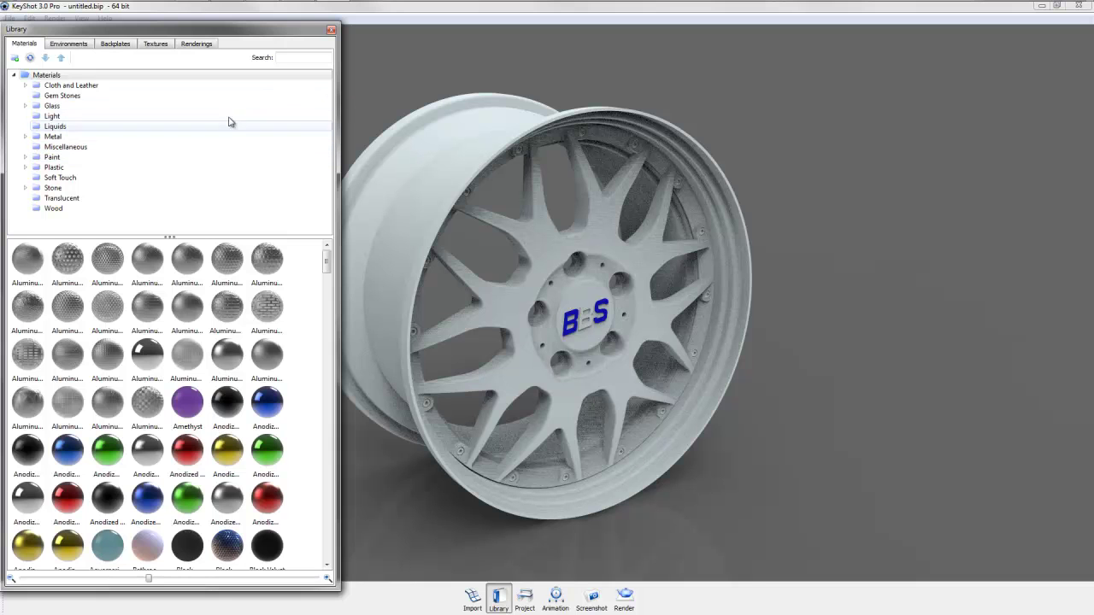
click(49, 158)
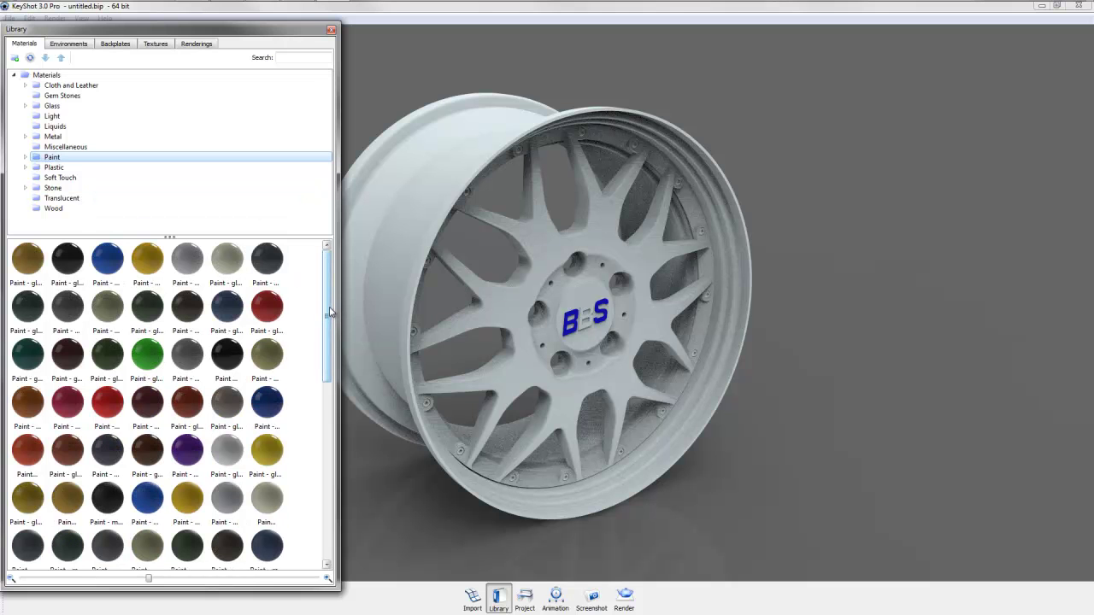
scroll(331, 312, down, 2)
mouse_move(226, 312)
mouse_down()
mouse_move(390, 256)
mouse_move(462, 312)
mouse_up()
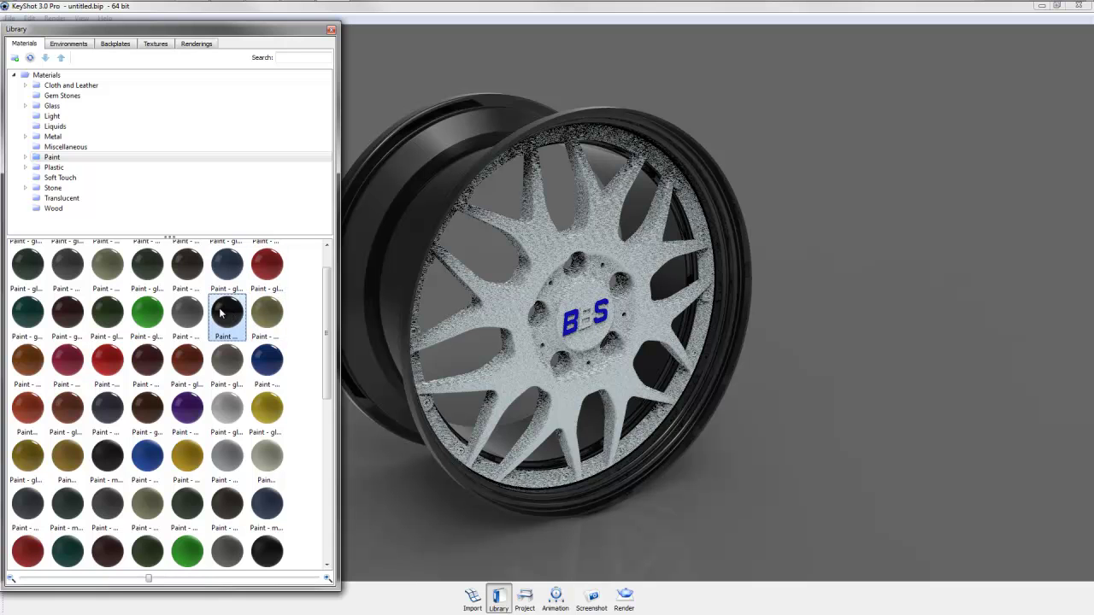
Apply the gloss jet black paint from the library's Gloss paint category to the wheel's rear barrel
click(24, 157)
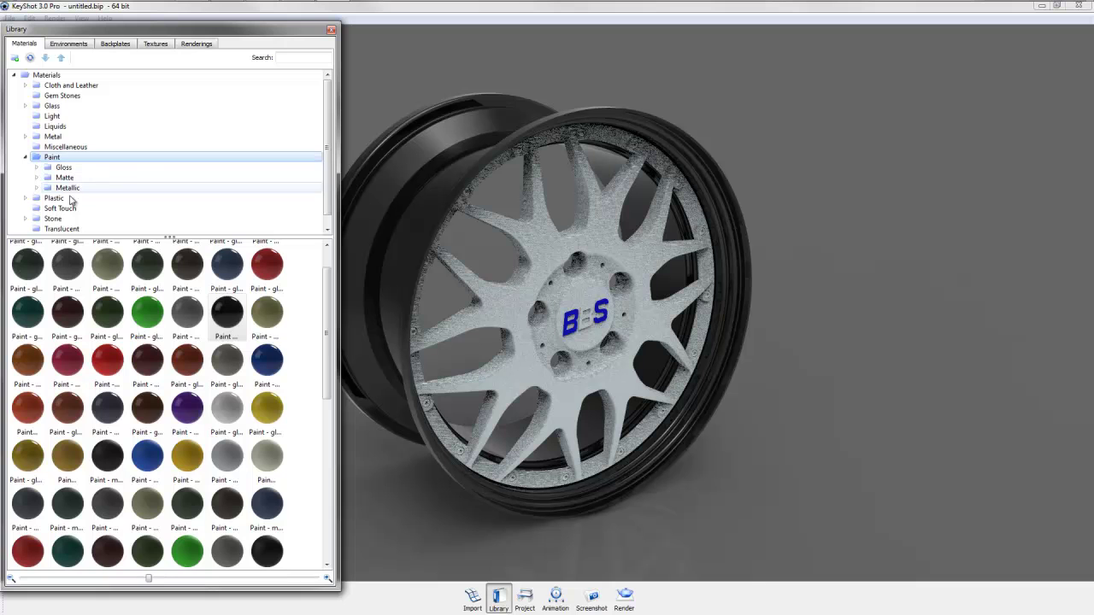
click(64, 168)
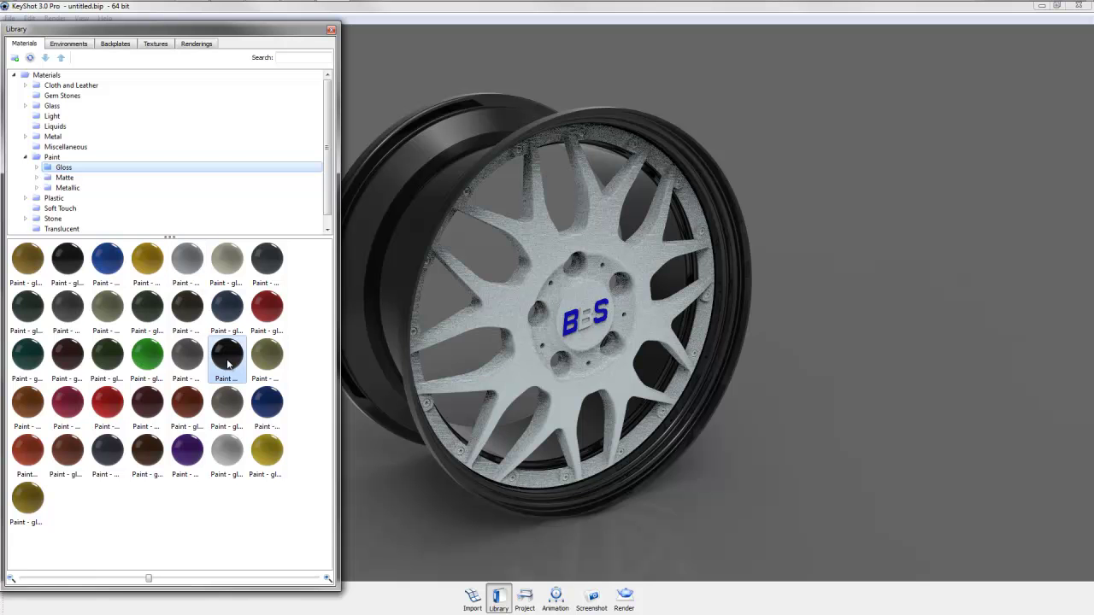
drag(223, 360, 439, 149)
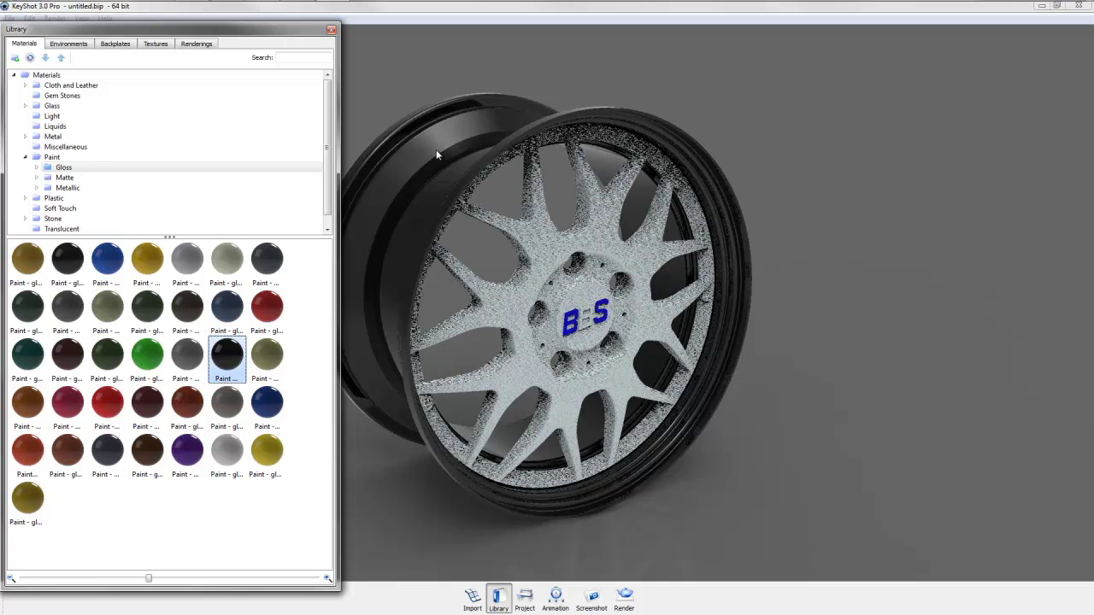
Try a gloss white paint on the spoked rim insert and gloss black on the bolts around its edge
mouse_move(226, 453)
mouse_down()
mouse_move(229, 461)
mouse_move(500, 417)
mouse_move(510, 325)
mouse_up()
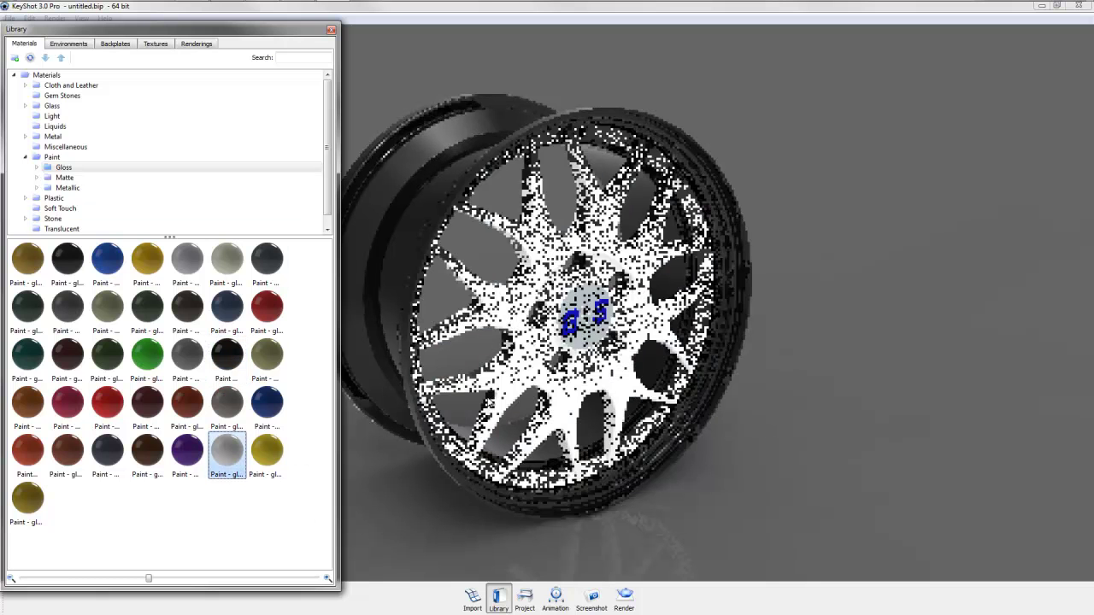
mouse_move(226, 355)
mouse_down()
mouse_move(490, 220)
mouse_move(524, 175)
mouse_move(523, 152)
mouse_up()
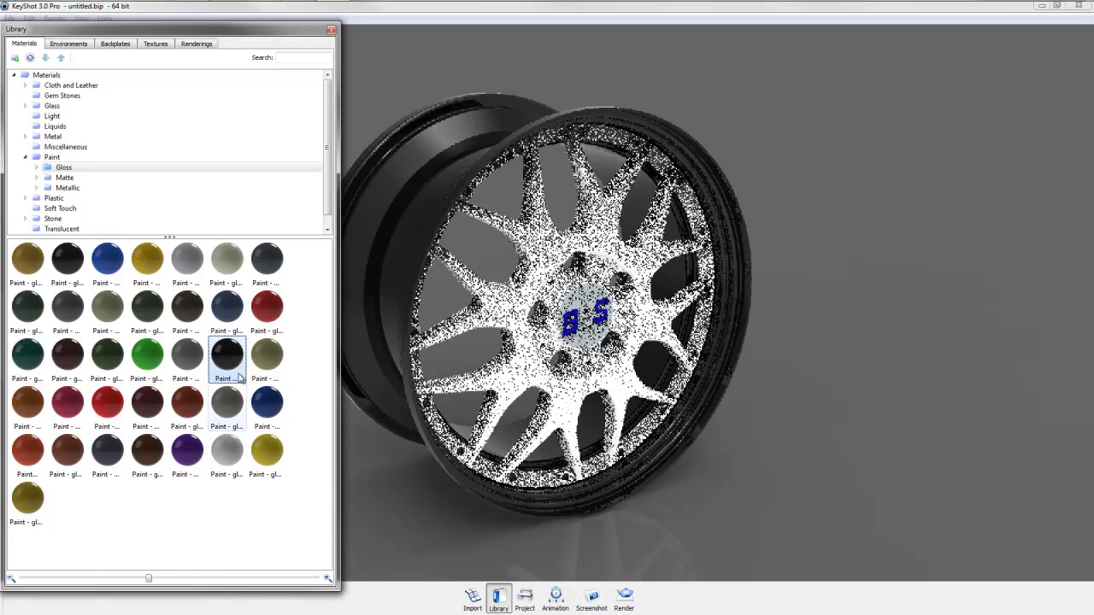
mouse_move(240, 364)
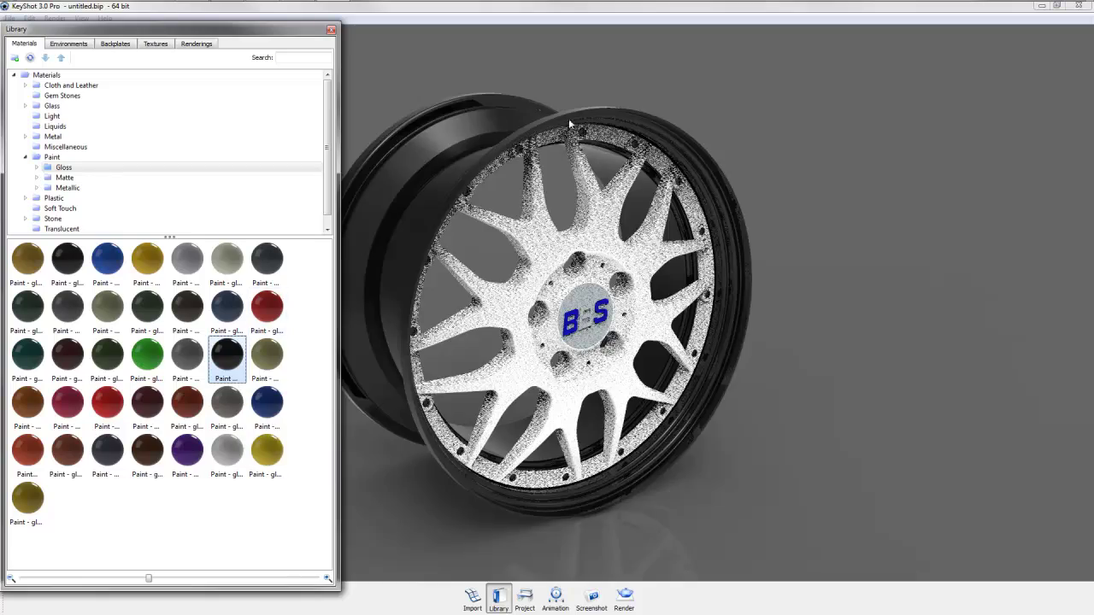
Apply gloss black paint to the spoked rim insert and gloss white paint to the bolts around its edge
scroll(545, 100, up, 5)
drag(587, 352, 596, 453)
scroll(674, 133, up, 6)
scroll(632, 384, down, 8)
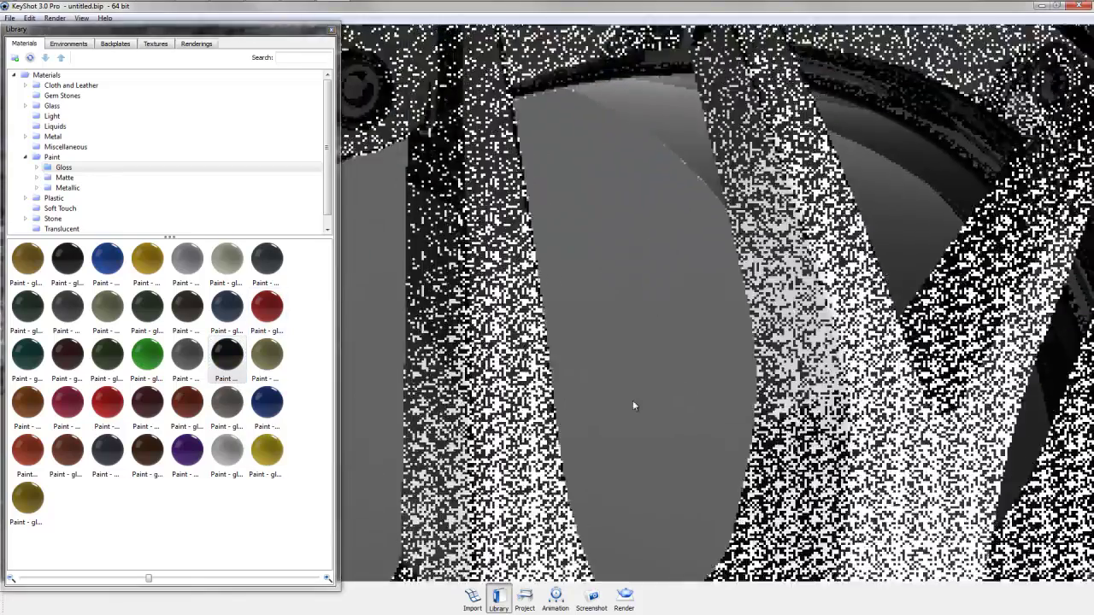
scroll(716, 411, up, 2)
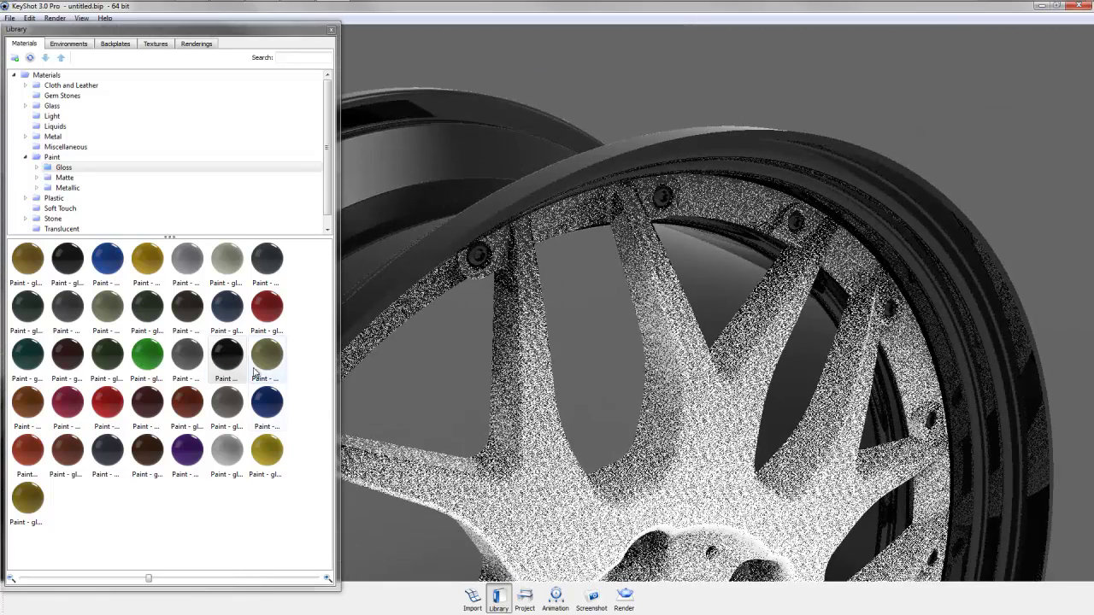
drag(226, 450, 475, 262)
drag(217, 339, 537, 450)
drag(227, 450, 485, 255)
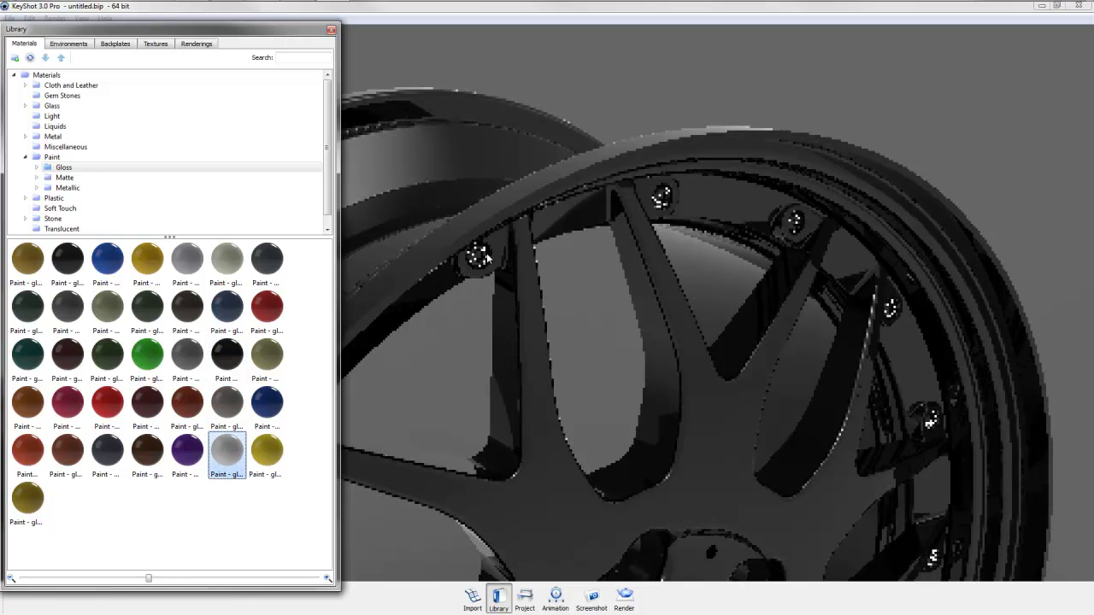
Apply gloss black paint to the round centre cap behind the BBS lettering
scroll(590, 110, down, 5)
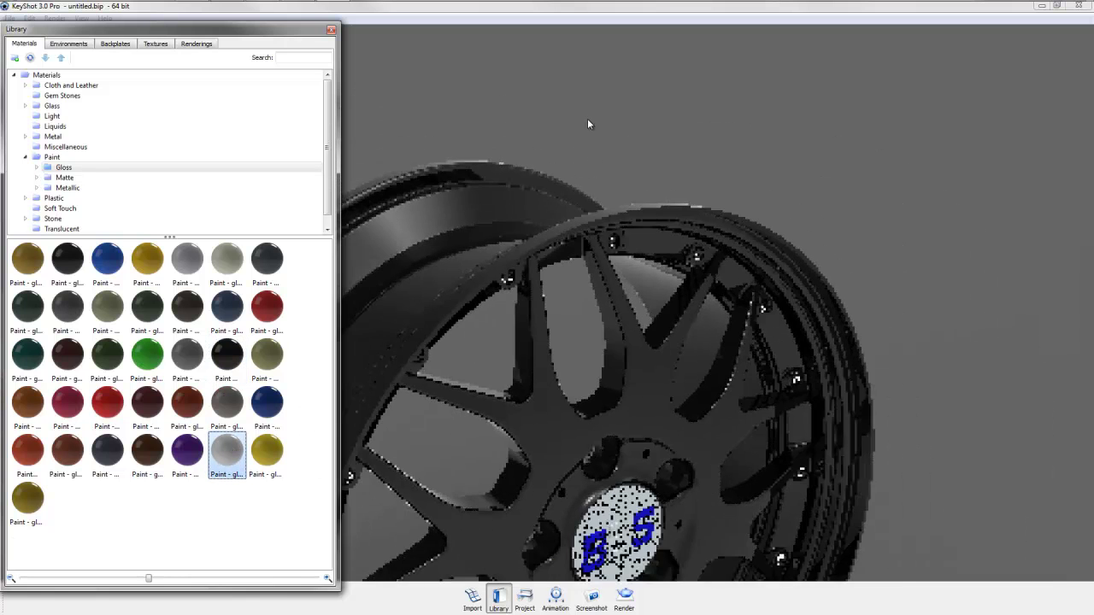
scroll(585, 148, down, 1)
middle_drag(603, 492, 609, 344)
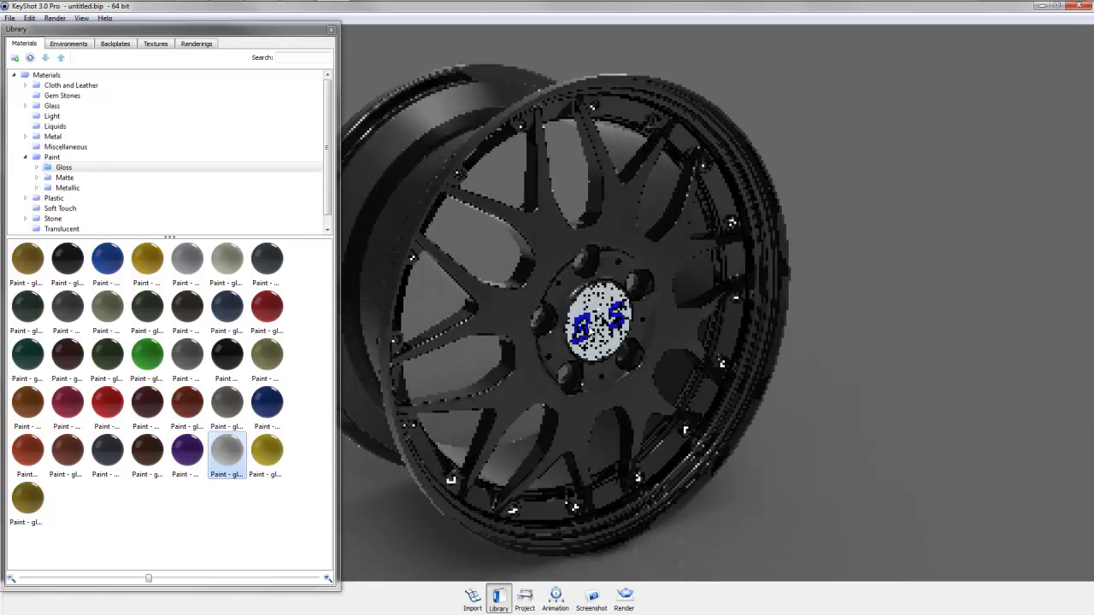
scroll(612, 345, up, 3)
scroll(612, 345, up, 5)
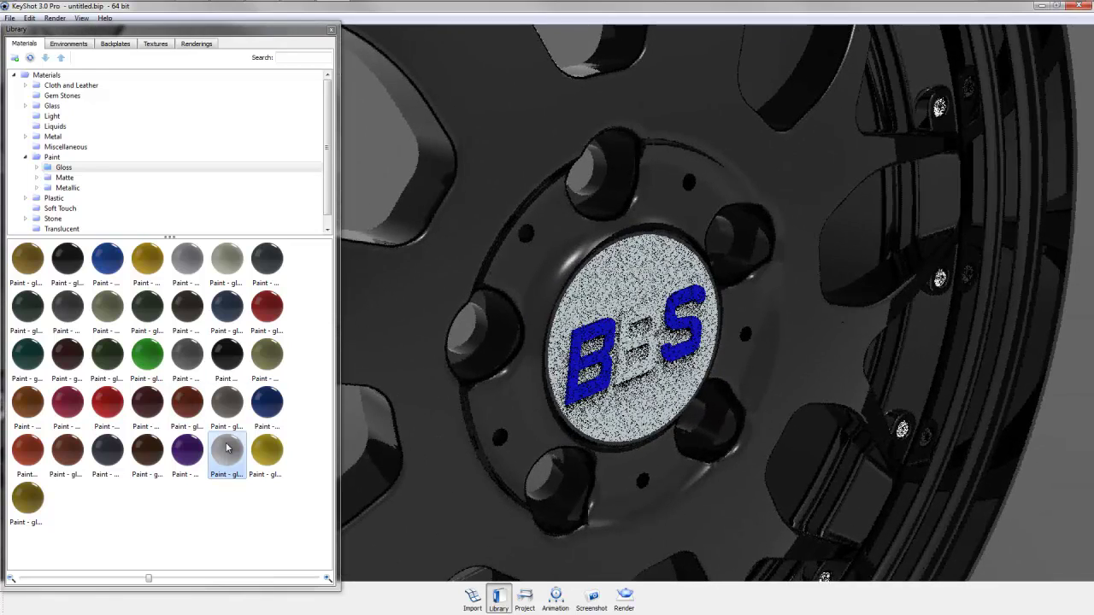
drag(224, 368, 624, 350)
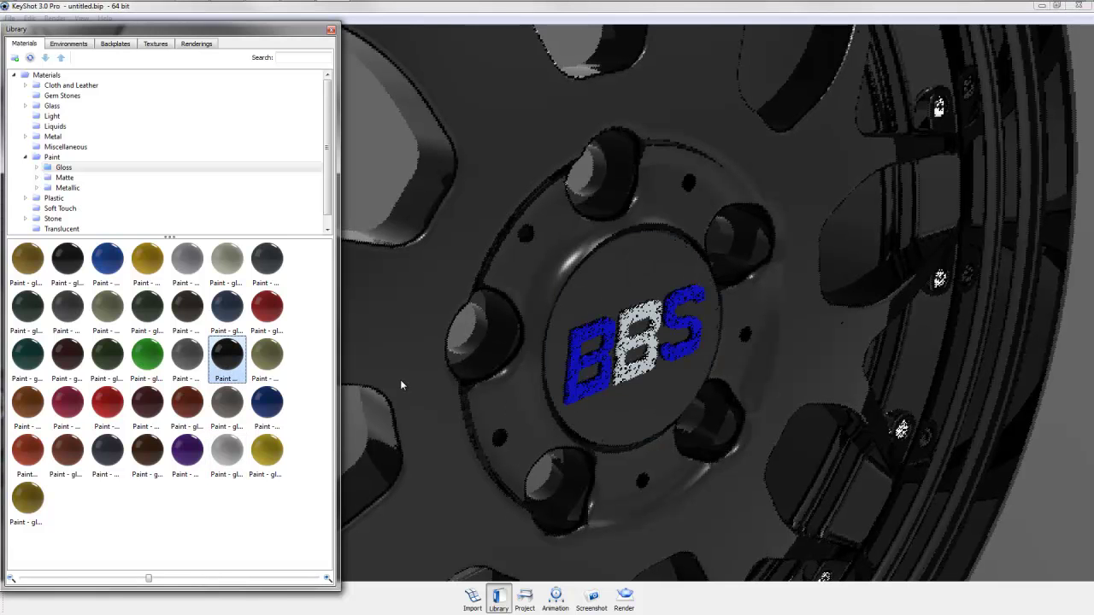
Apply gloss white paint to all three BBS letters on the centre cap and close the material library
mouse_move(228, 448)
mouse_down()
mouse_move(444, 439)
mouse_move(650, 391)
mouse_move(594, 364)
mouse_up()
mouse_move(228, 453)
mouse_down()
mouse_move(584, 399)
mouse_move(624, 348)
mouse_up()
mouse_move(228, 459)
mouse_down()
mouse_move(556, 417)
mouse_move(687, 369)
mouse_move(697, 340)
mouse_move(630, 263)
mouse_move(695, 176)
mouse_move(702, 147)
mouse_move(558, 153)
mouse_move(691, 167)
mouse_move(823, 223)
mouse_move(992, 325)
mouse_move(630, 193)
mouse_move(652, 335)
mouse_move(701, 314)
mouse_move(701, 331)
mouse_up()
scroll(702, 372, down, 10)
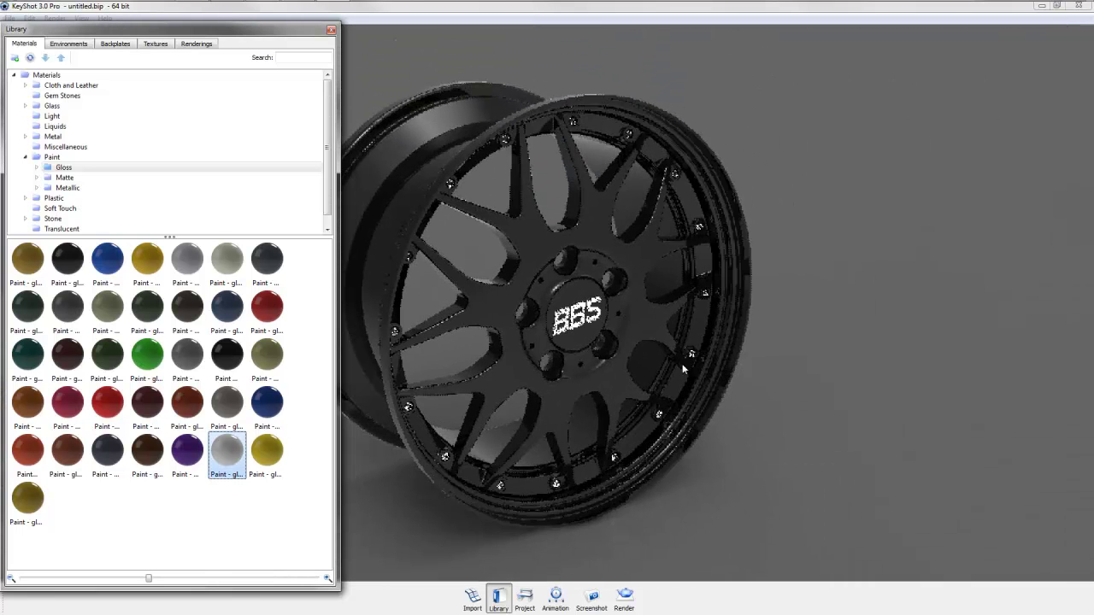
drag(625, 328, 792, 324)
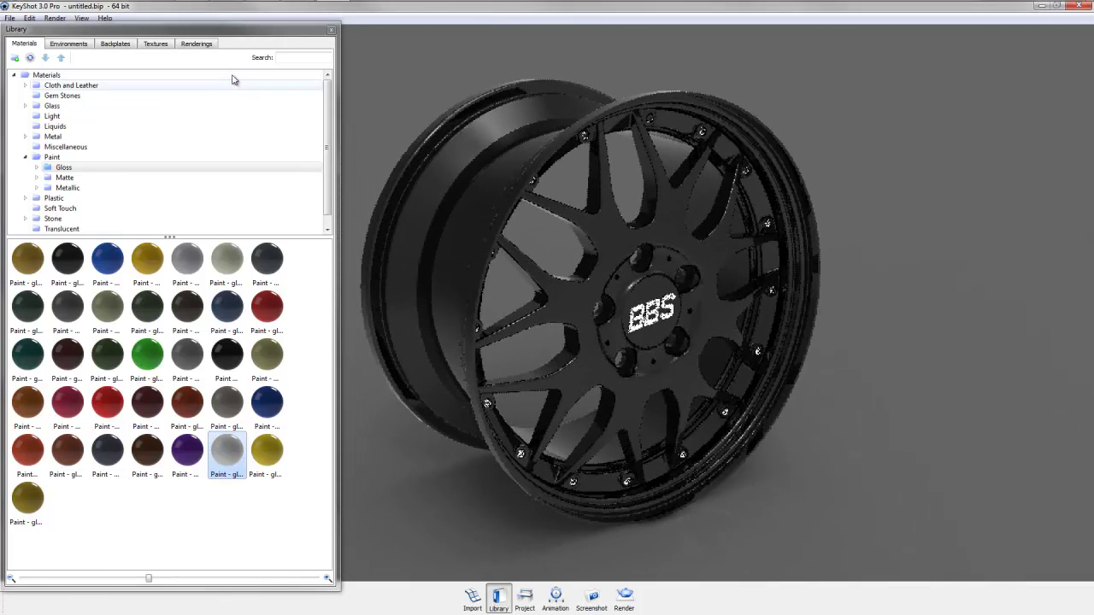
click(332, 31)
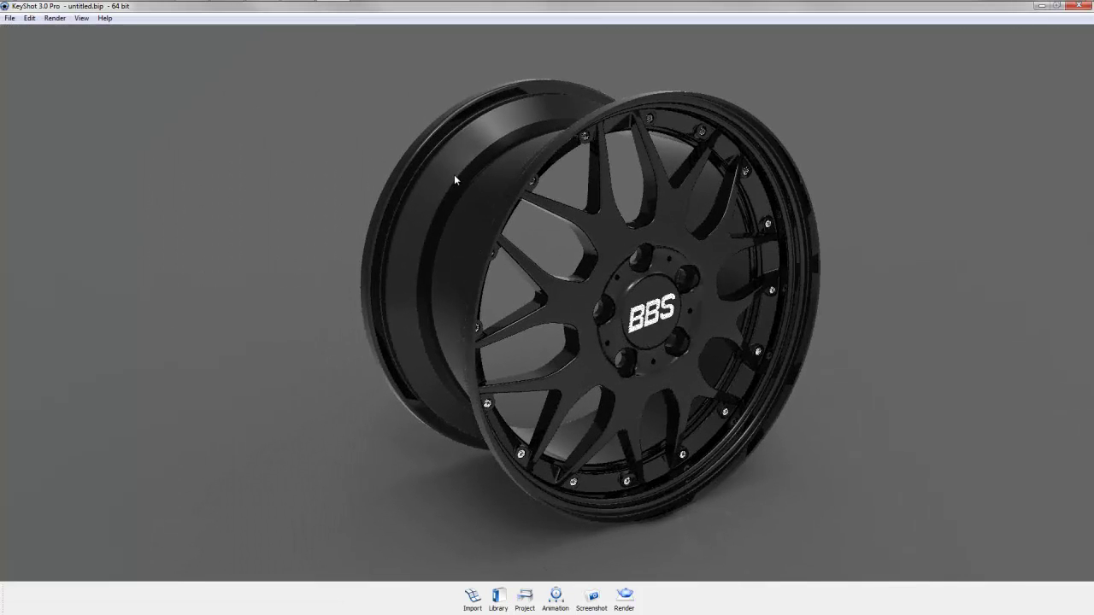
Set the lighting environment's rotation to 297 in the project window and close that window
right_click(454, 177)
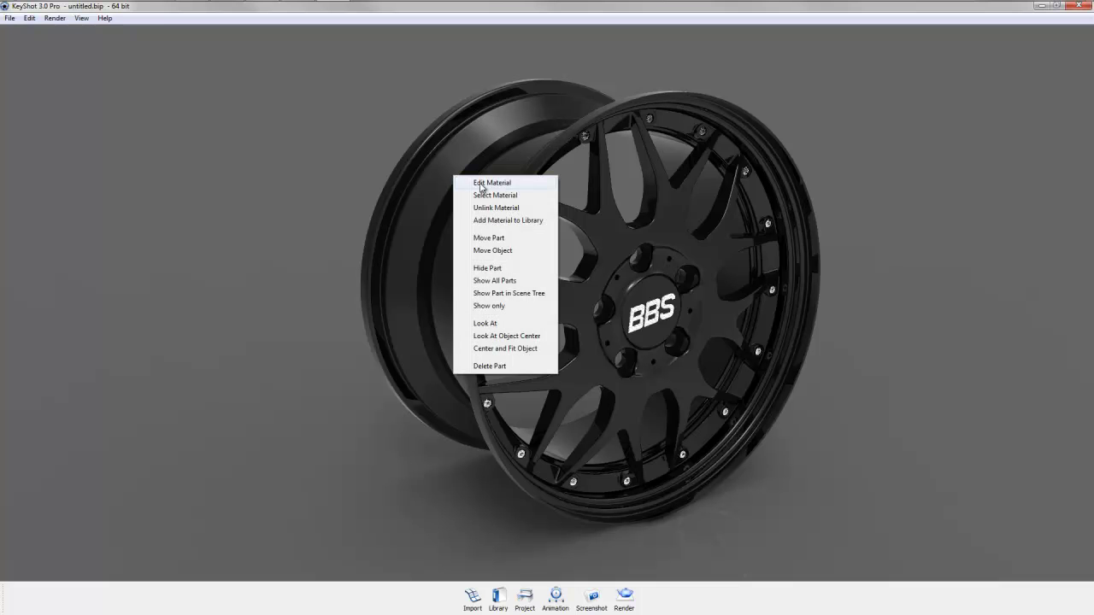
click(481, 185)
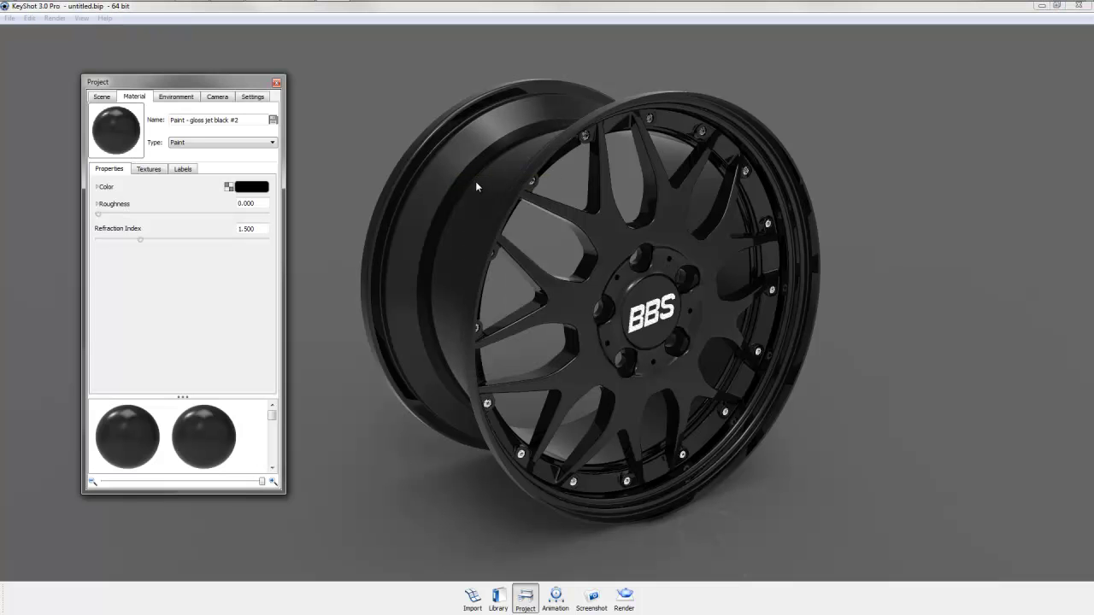
click(177, 95)
drag(189, 254, 206, 282)
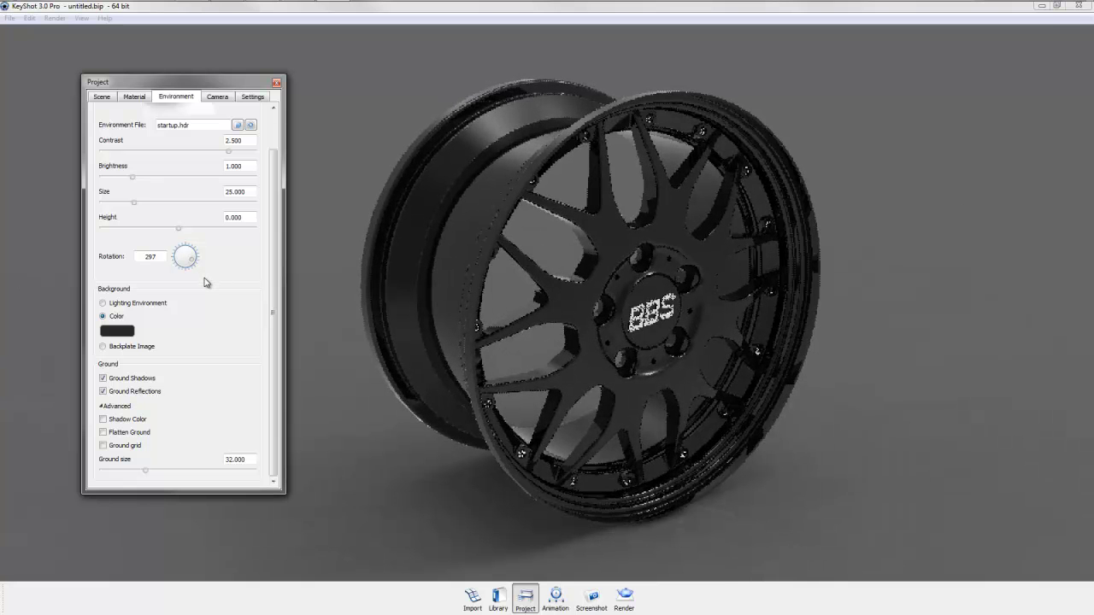
click(276, 82)
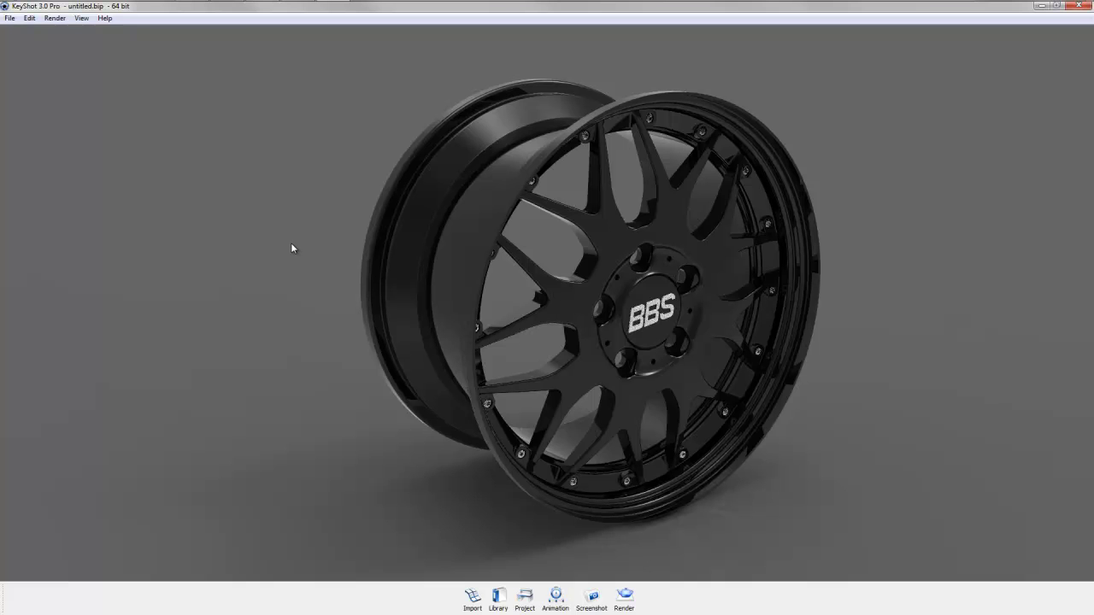
Open the render options and look through the quality, queue and output settings
click(625, 597)
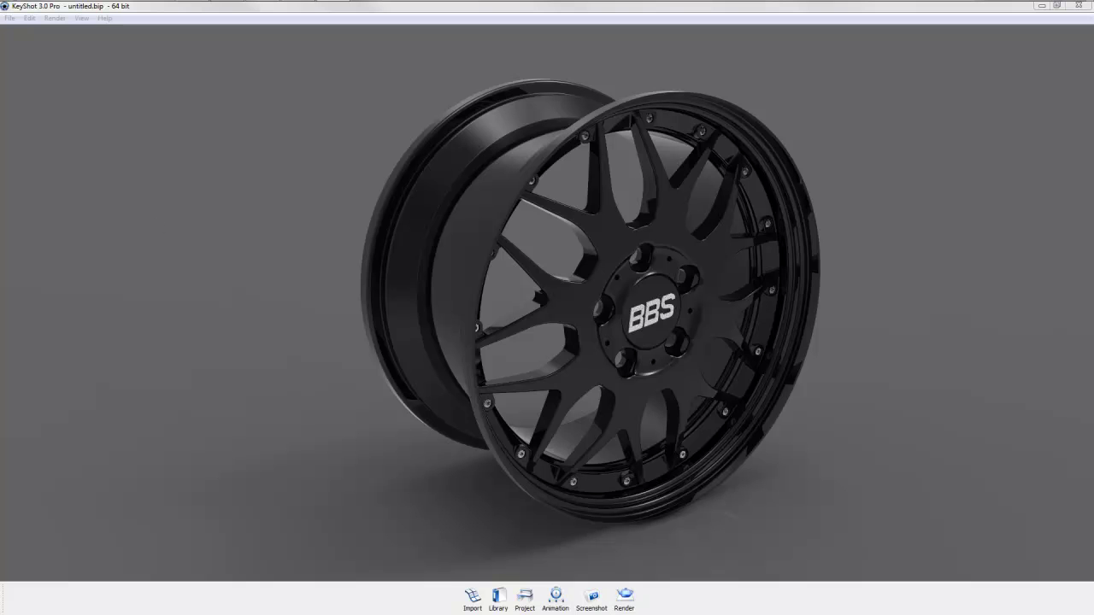
drag(177, 159, 624, 139)
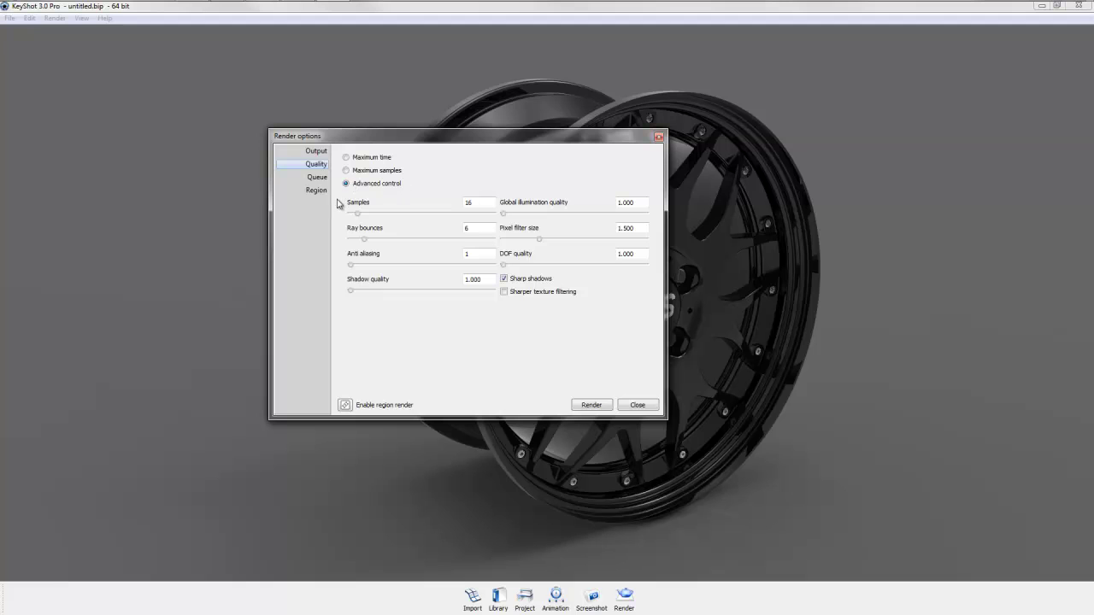
click(317, 178)
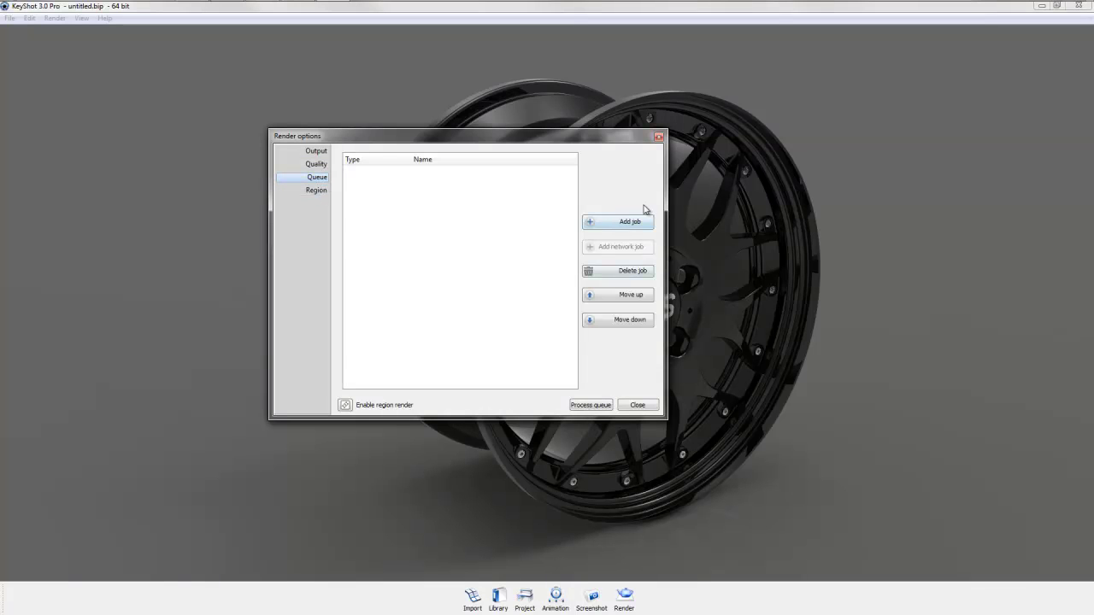
click(316, 165)
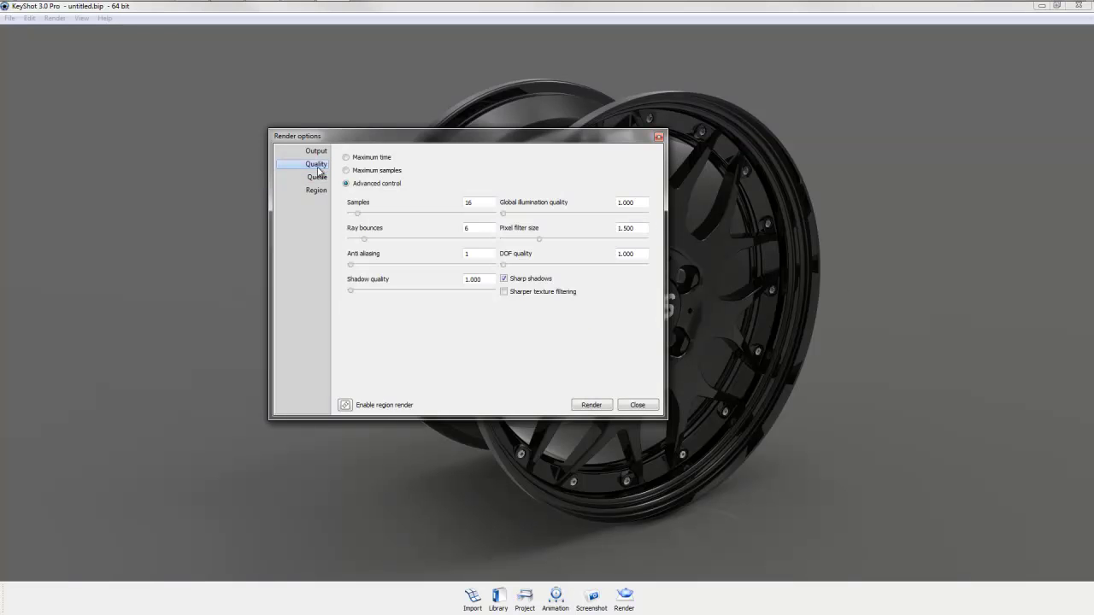
click(315, 151)
click(316, 164)
click(316, 151)
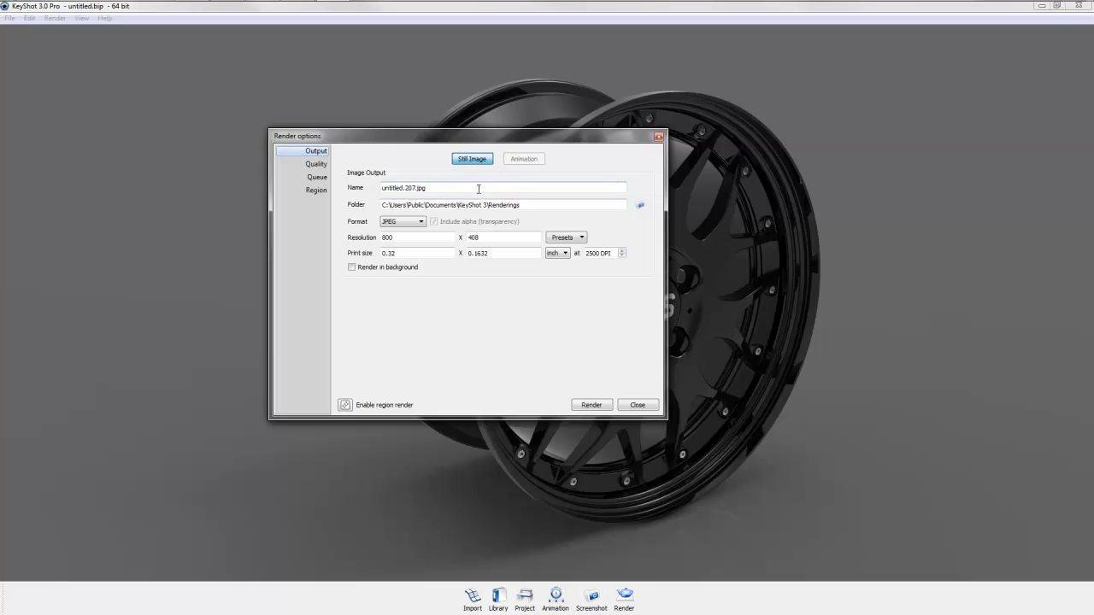
Set the Desktop as the output folder for the rendered image
click(640, 205)
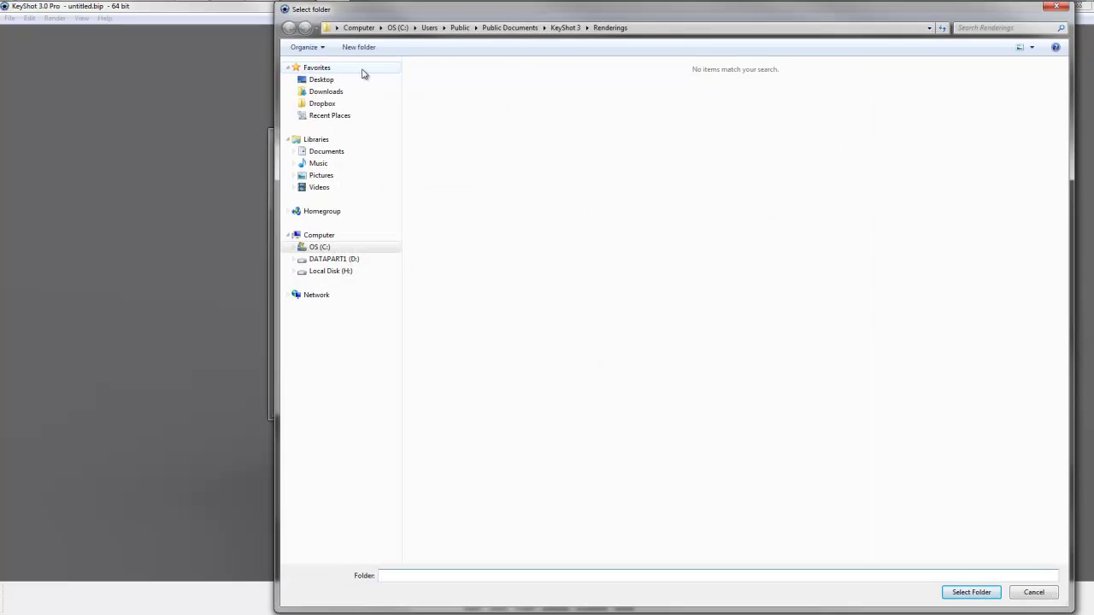
click(310, 84)
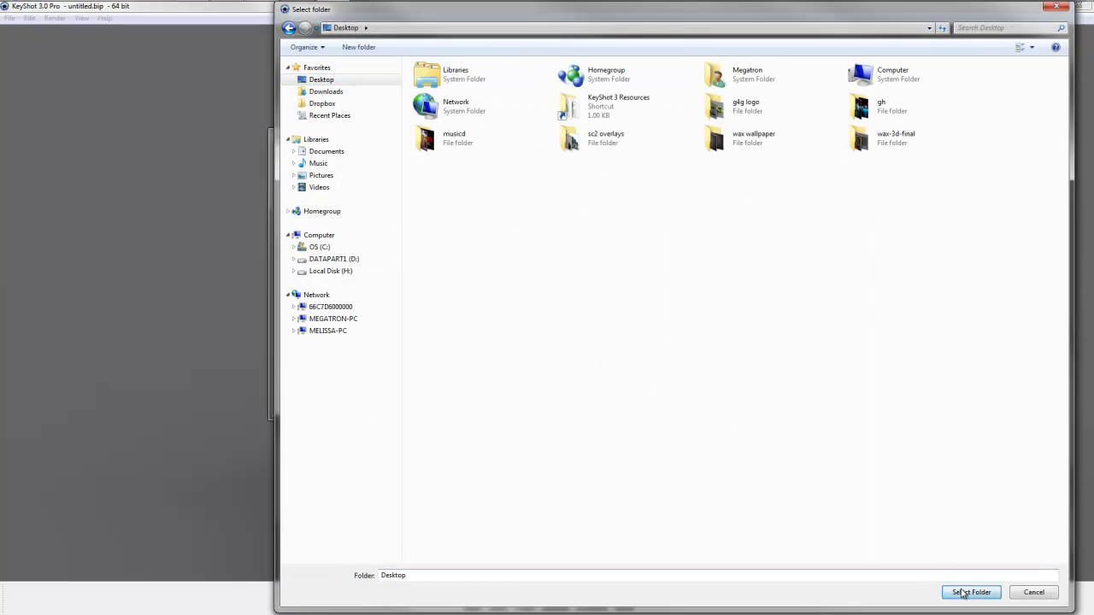
click(968, 591)
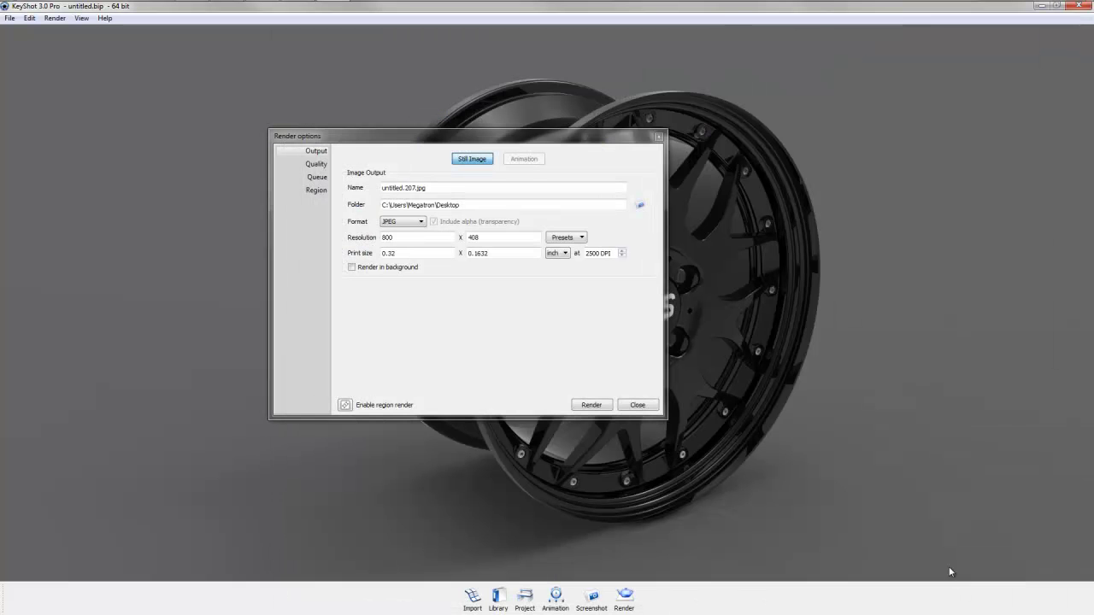
Set the still image's output resolution to 2499 x 1273 pixels, keeping the print resolution at 2500 DPI
click(419, 222)
click(446, 236)
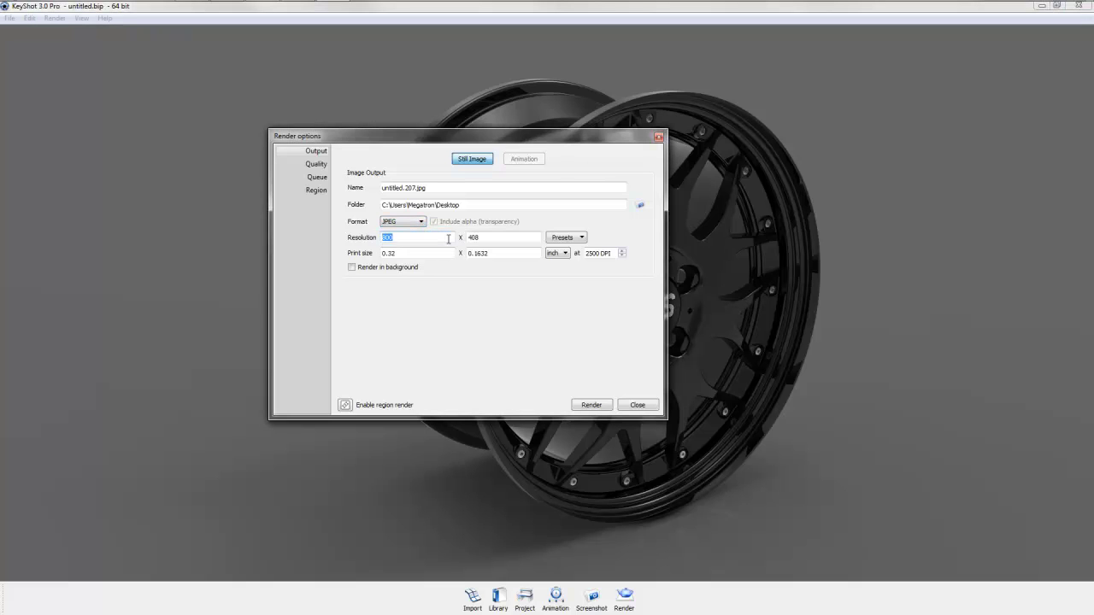
double_click(448, 239)
text(2)
click(504, 238)
click(584, 238)
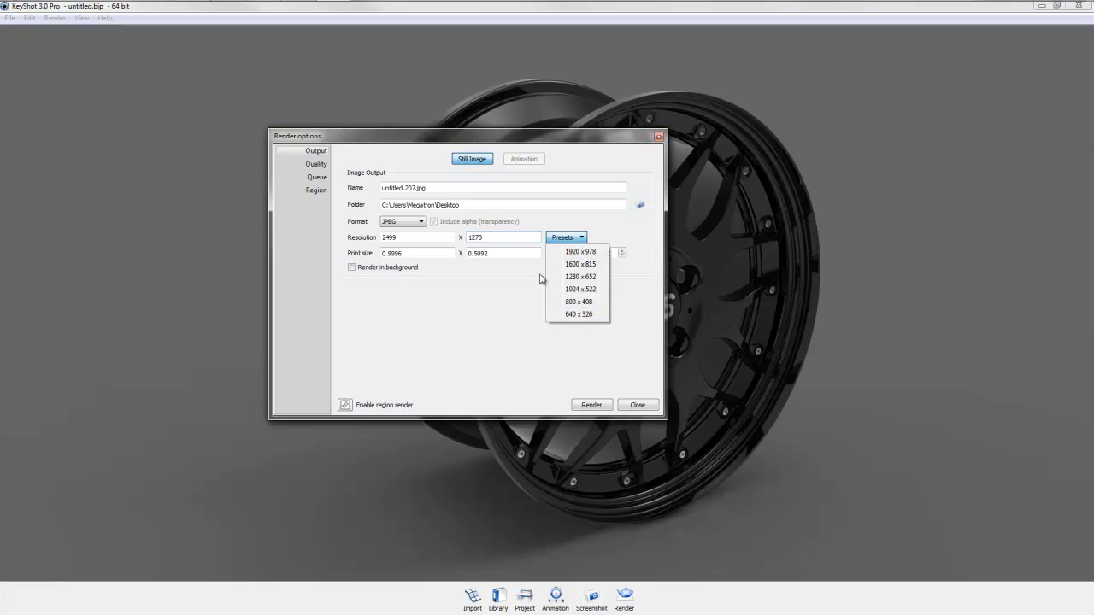
click(537, 301)
click(600, 256)
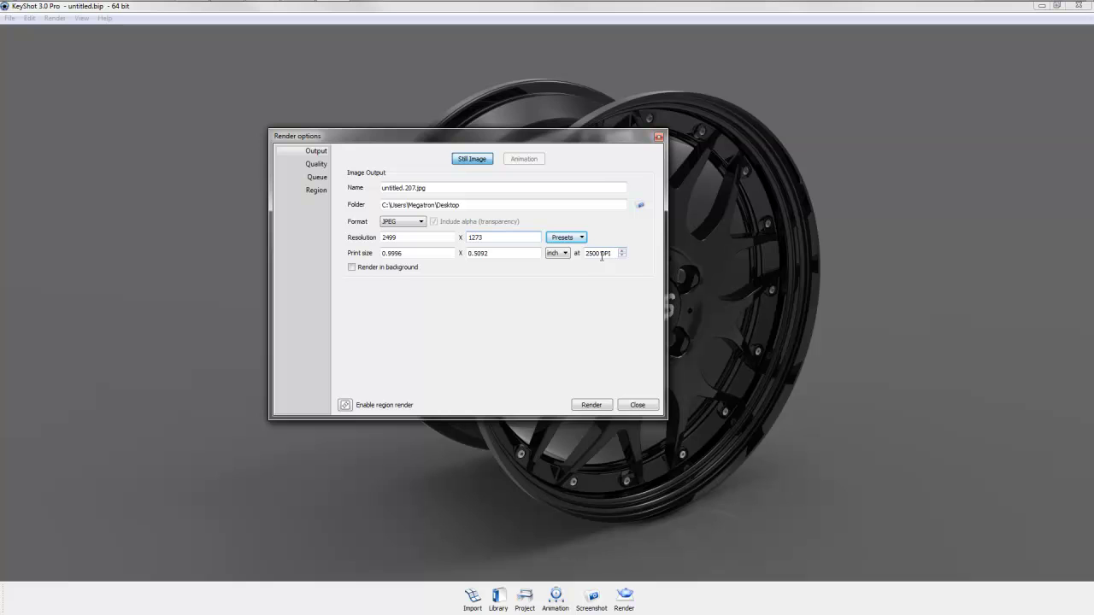
Render the wheel as a JPEG still image and move the render window nearer the middle of the screen
click(351, 270)
click(420, 221)
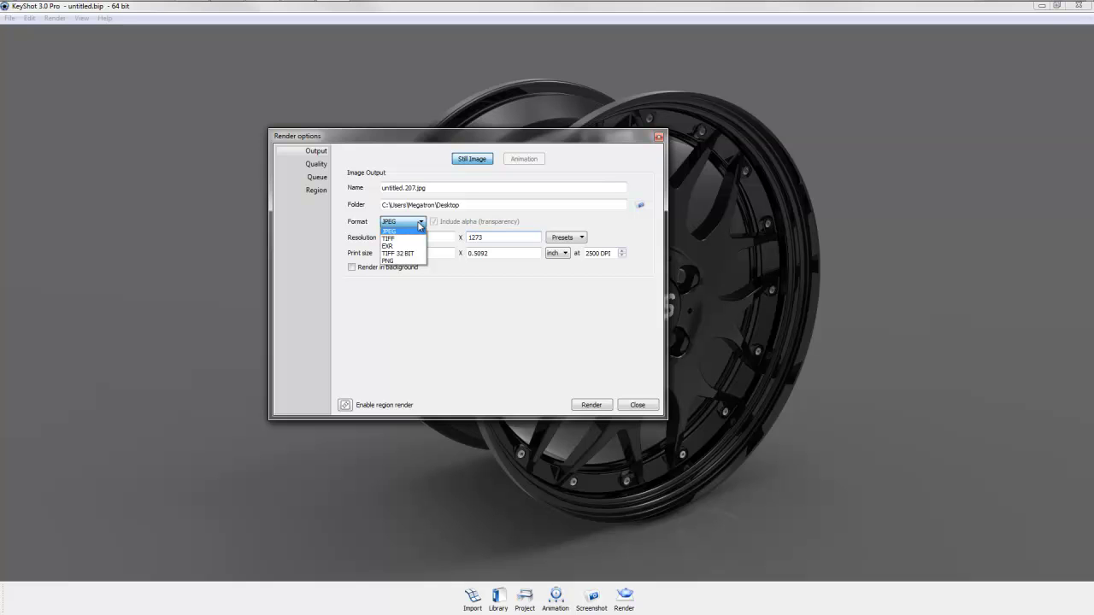
click(407, 221)
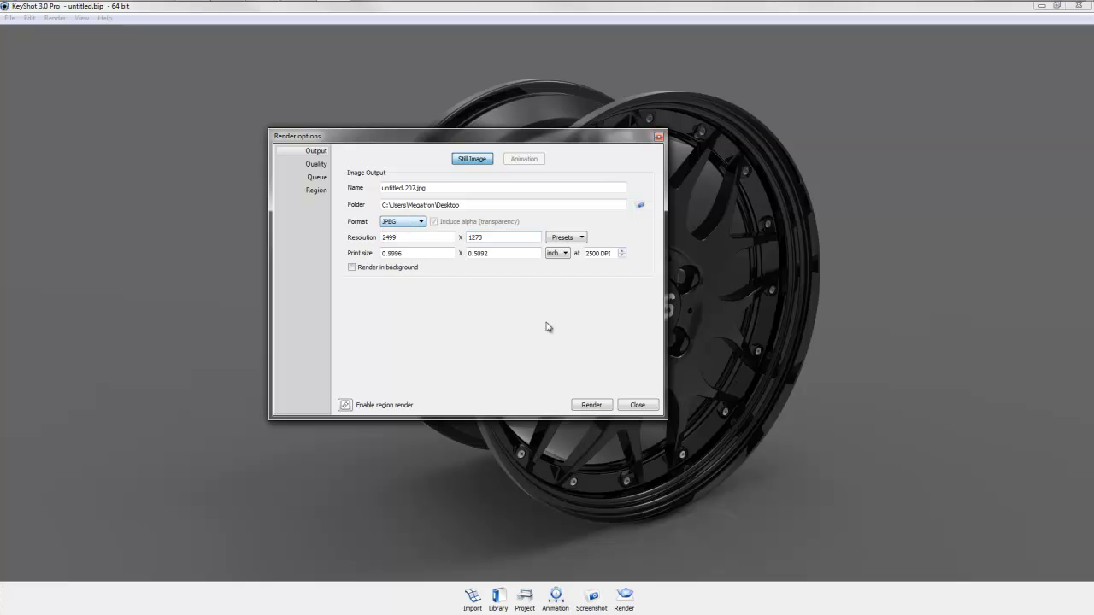
click(590, 407)
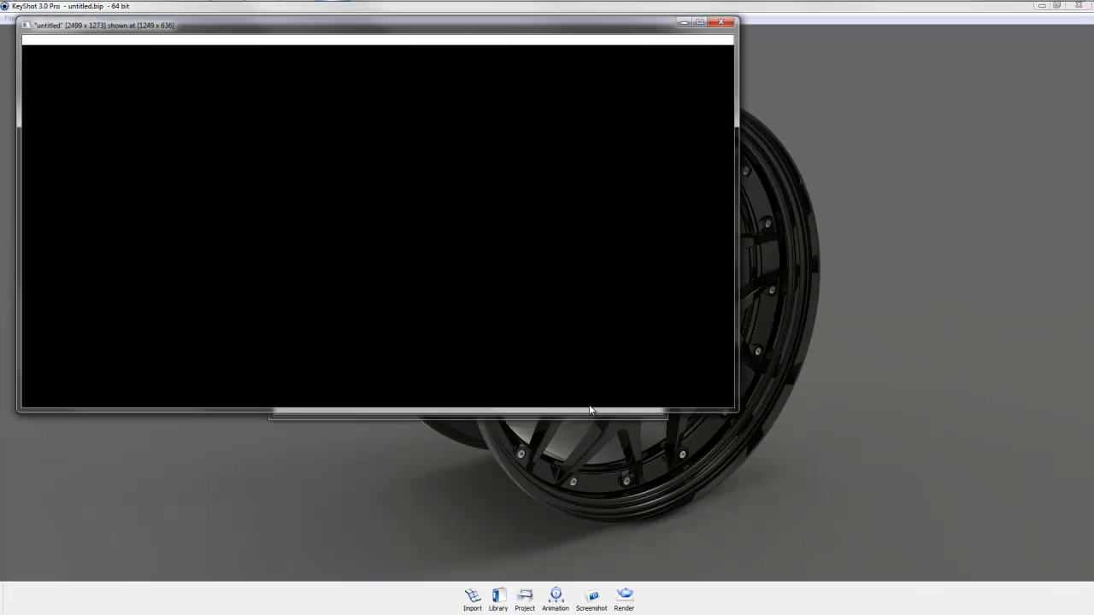
mouse_move(453, 29)
mouse_down()
mouse_move(603, 74)
mouse_move(576, 99)
mouse_up()
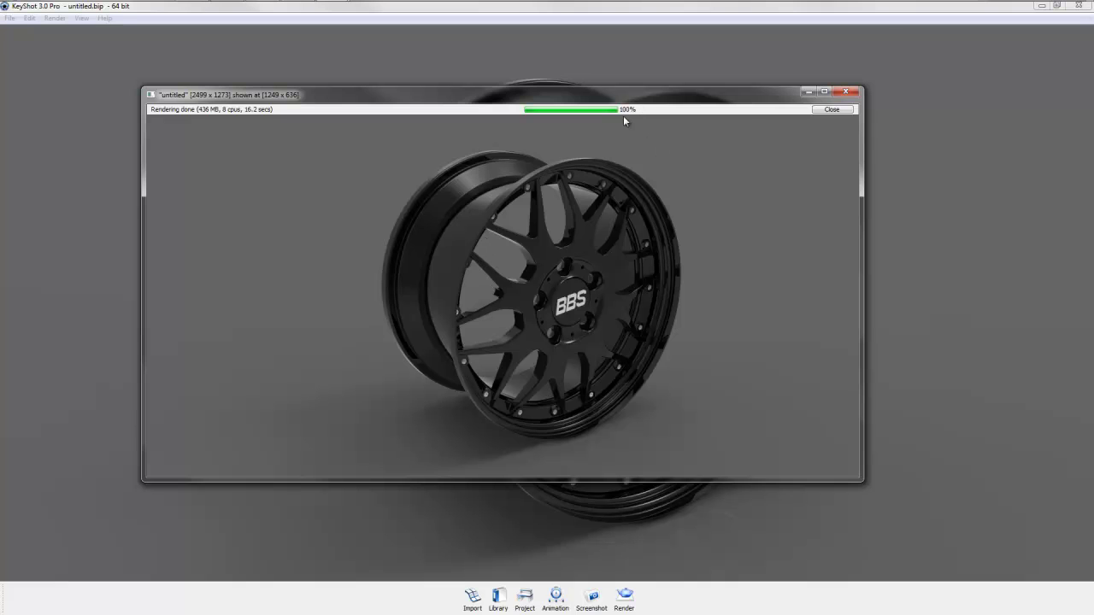
Close the finished render with its render options and open the saved untitled.207 image from the Desktop
click(842, 111)
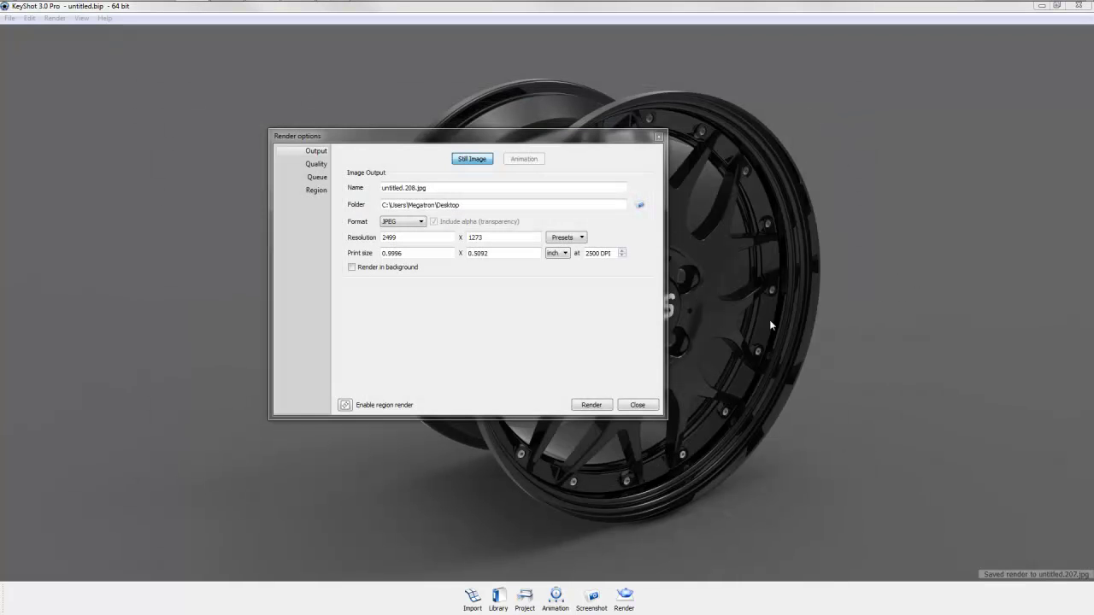
click(640, 405)
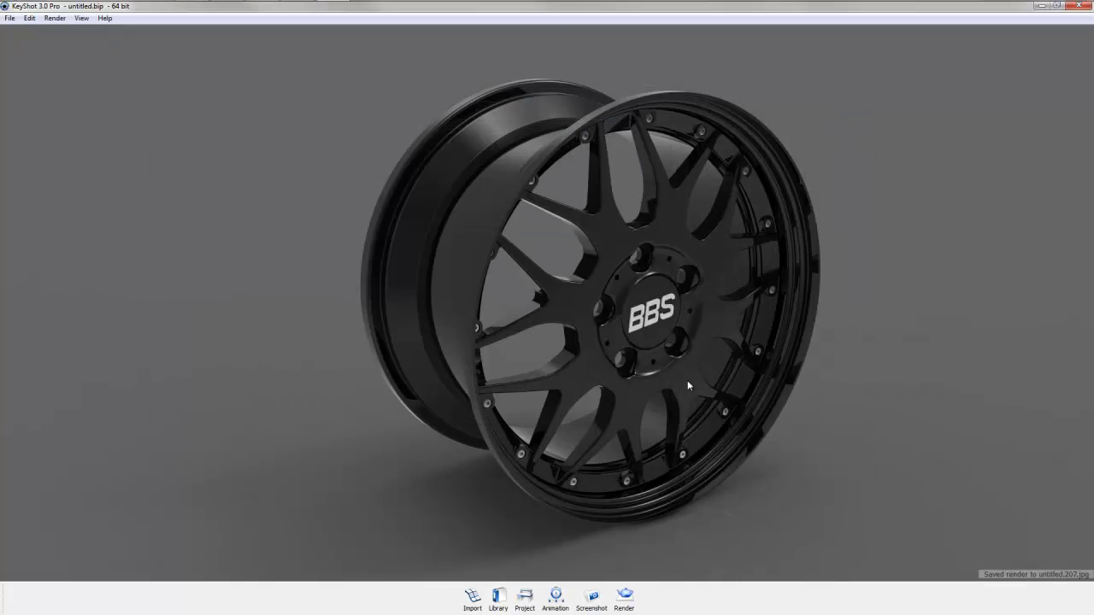
click(1041, 6)
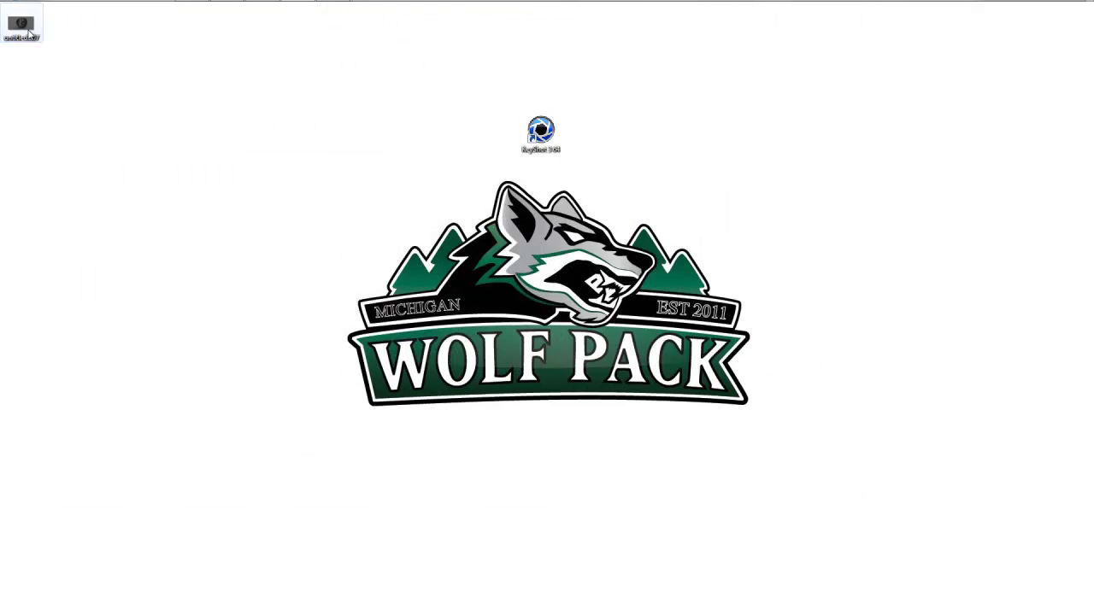
click(26, 31)
double_click(25, 31)
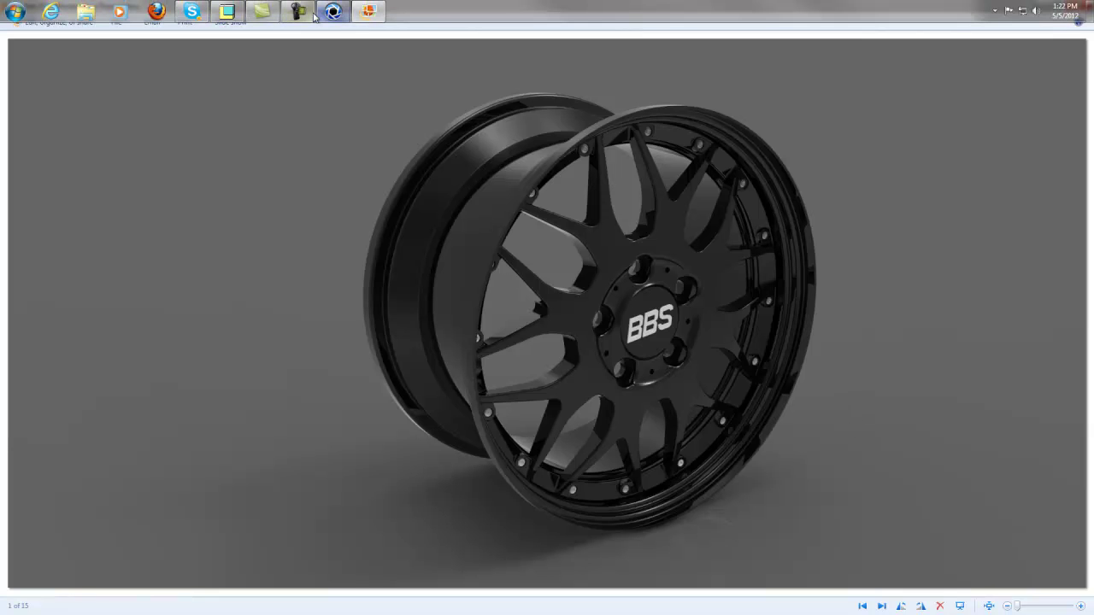
Compare the wheel assembly in Pro/ENGINEER from several angles with the rendered image, and close the image viewer
click(241, 14)
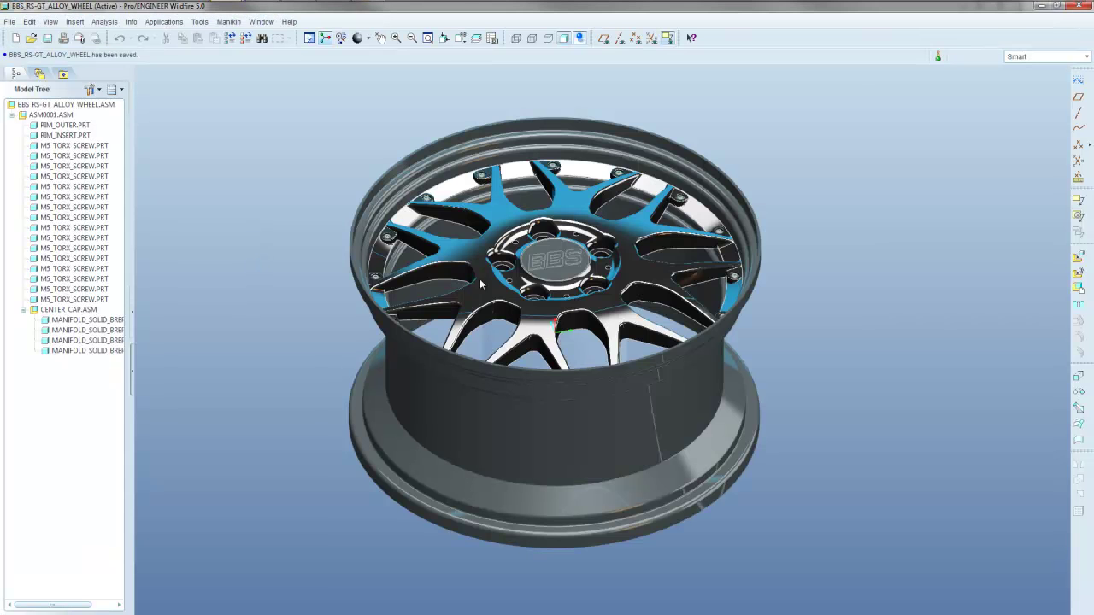
middle_drag(609, 229, 609, 286)
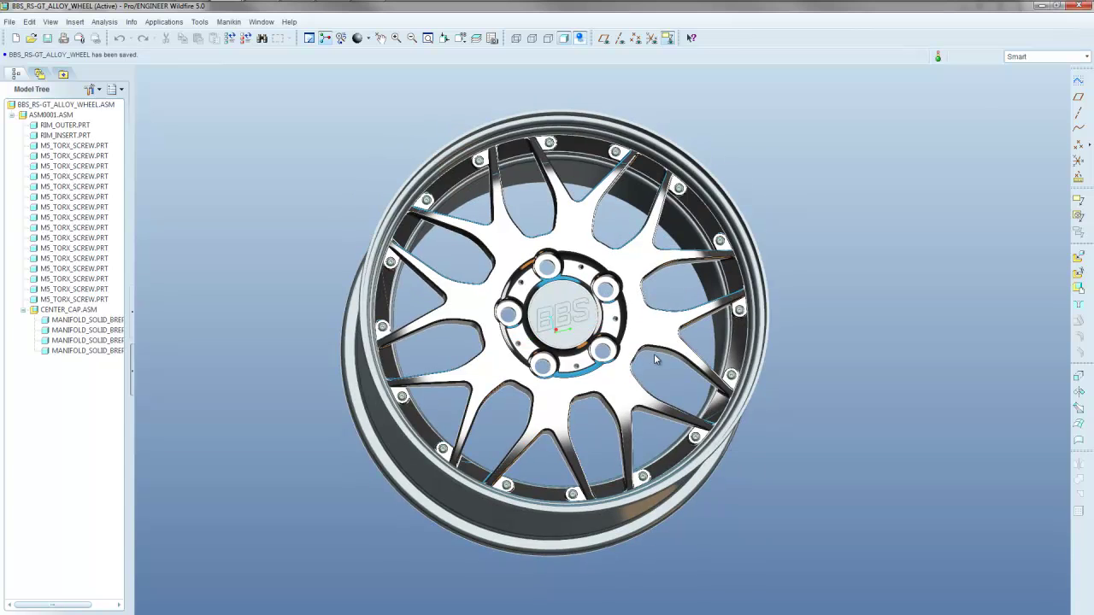
mouse_move(615, 203)
middle_down()
mouse_move(628, 254)
mouse_move(678, 267)
middle_up()
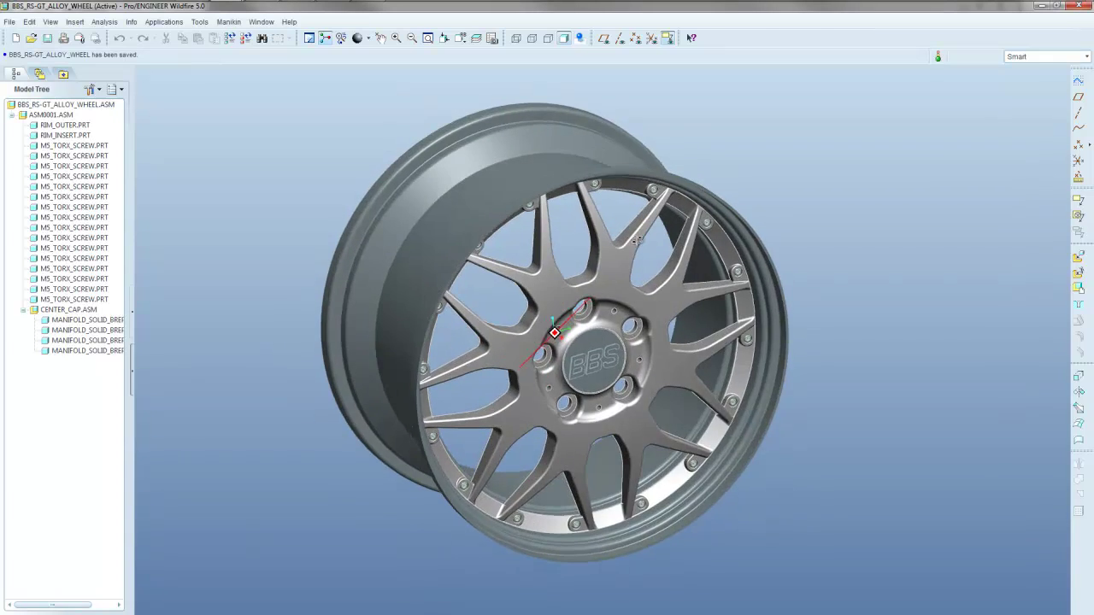
scroll(678, 267, down, 3)
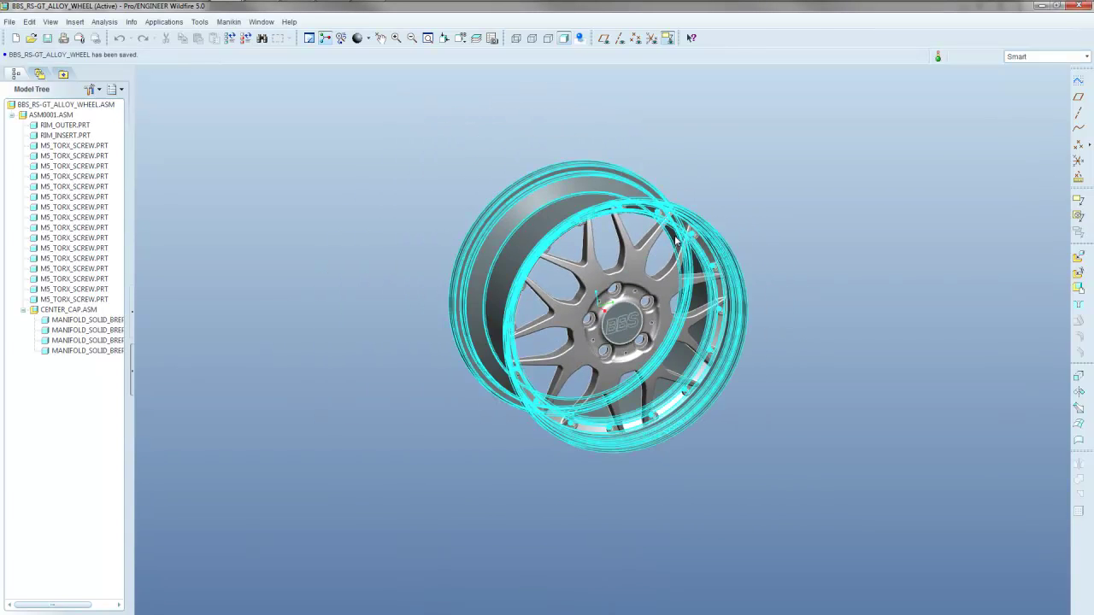
mouse_move(333, 10)
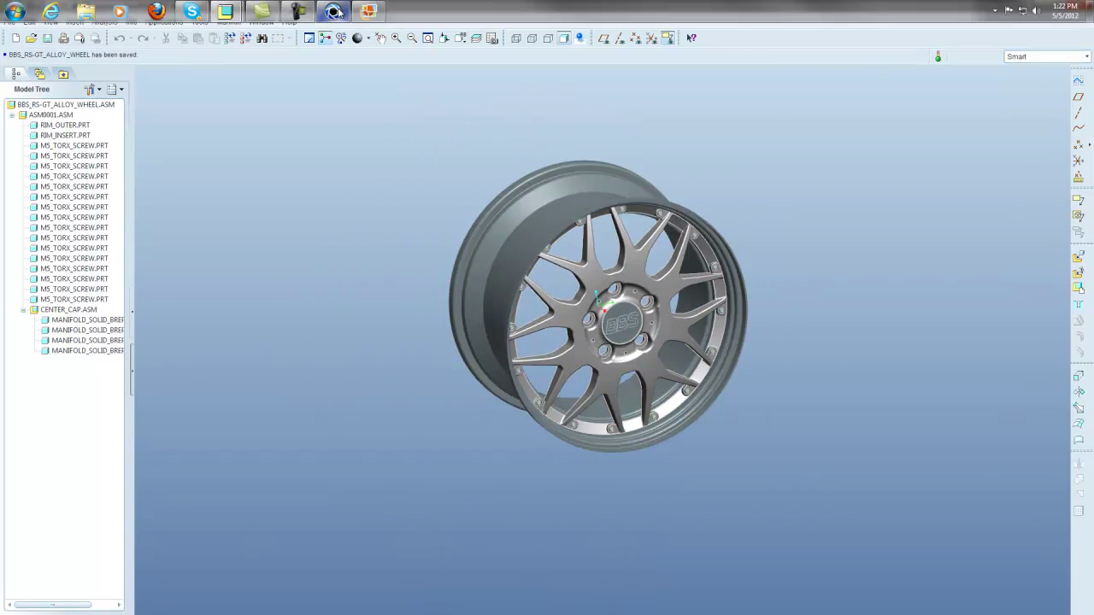
click(367, 10)
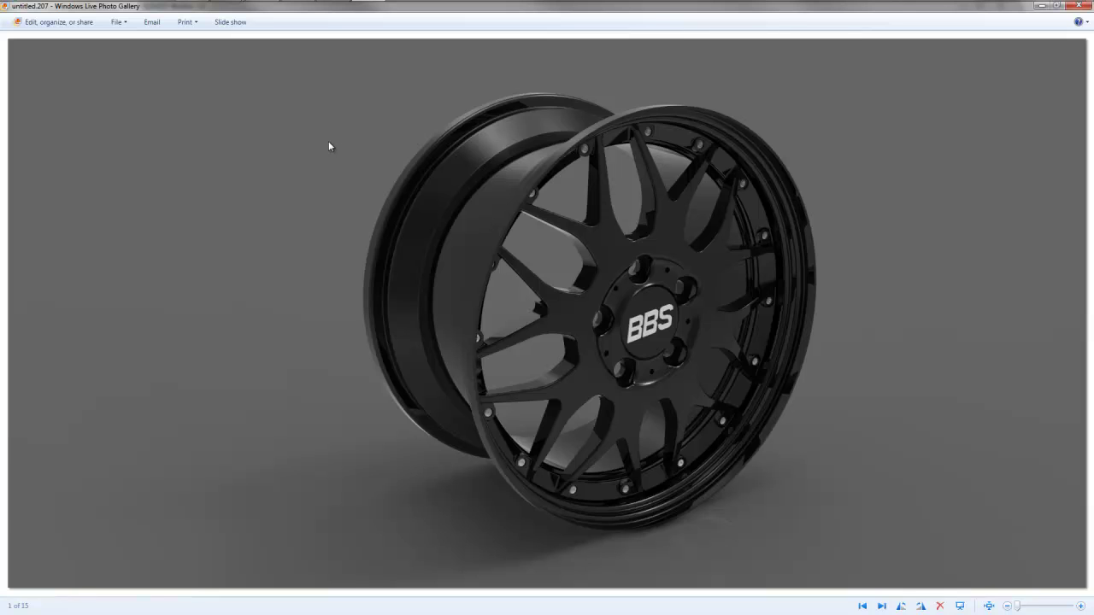
click(1081, 6)
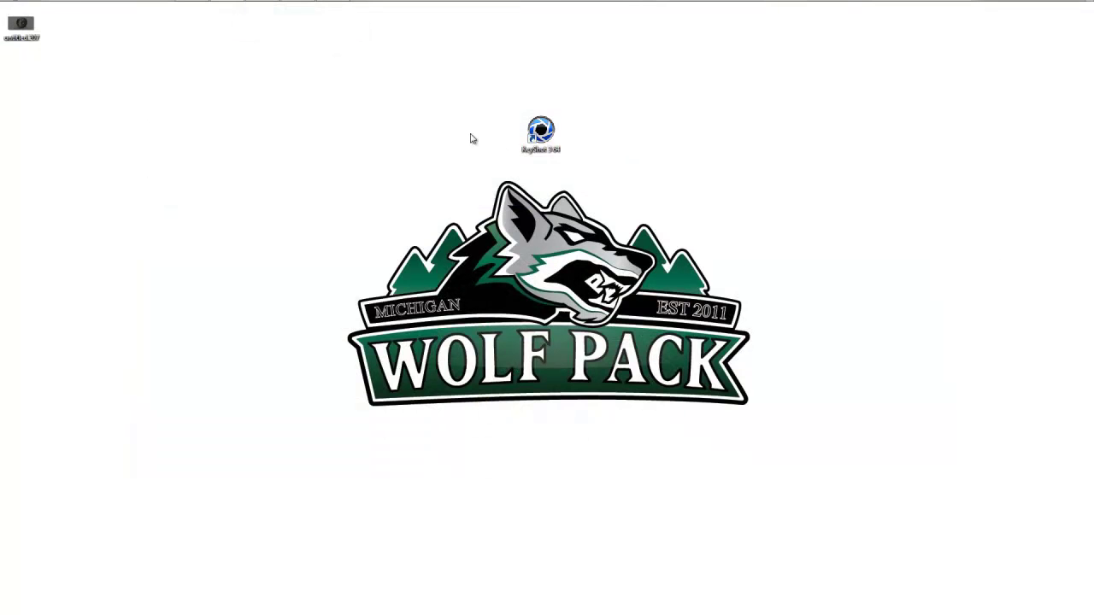
Switch to KeyShot and render the wheel as a TIFF still image with alpha transparency included
click(334, 10)
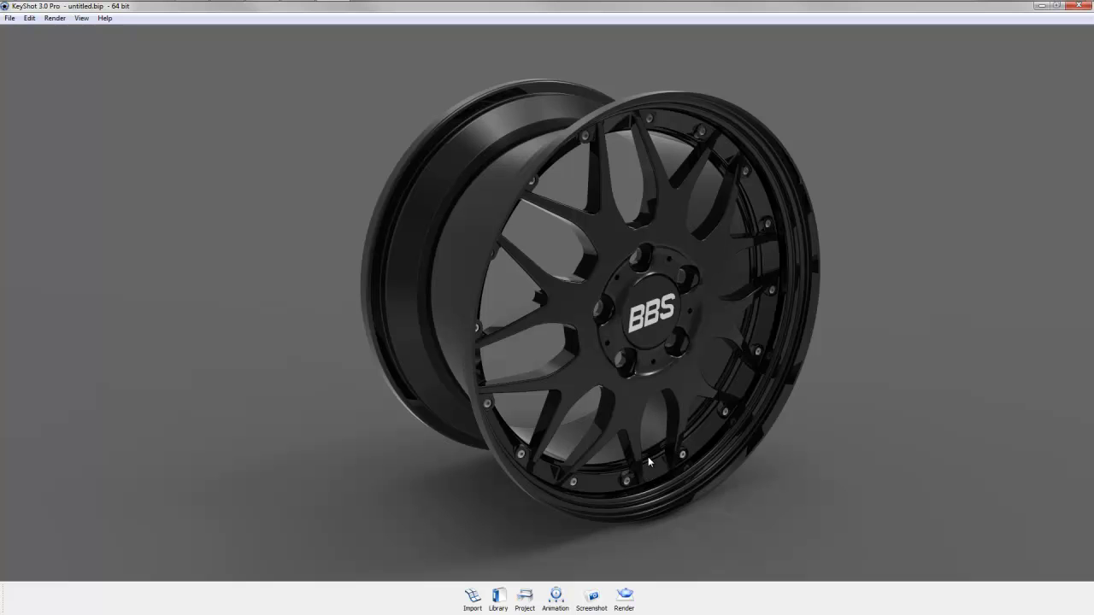
click(625, 597)
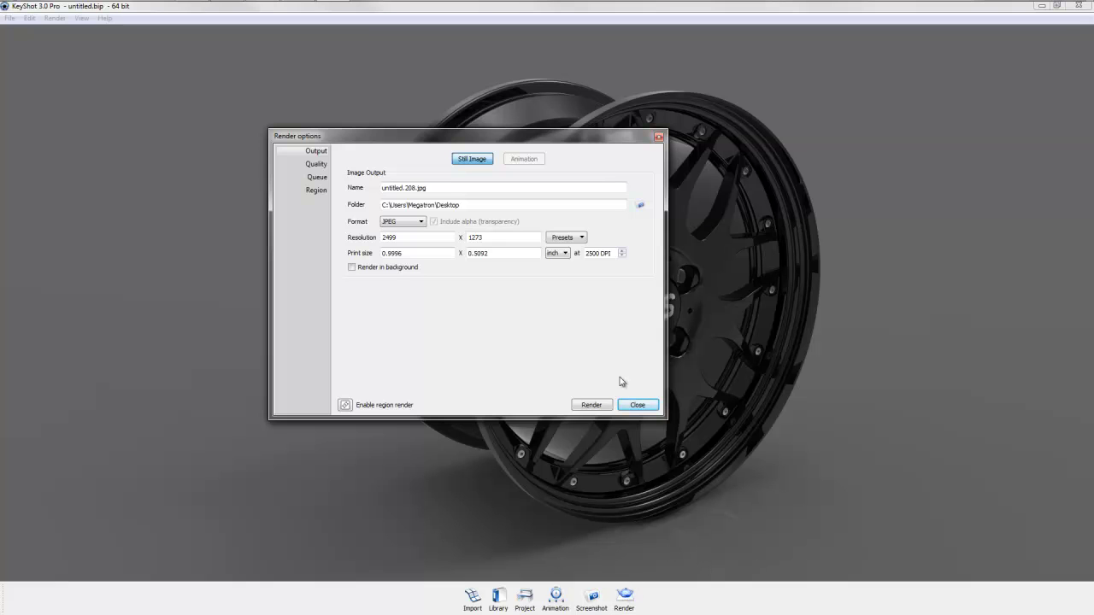
click(416, 221)
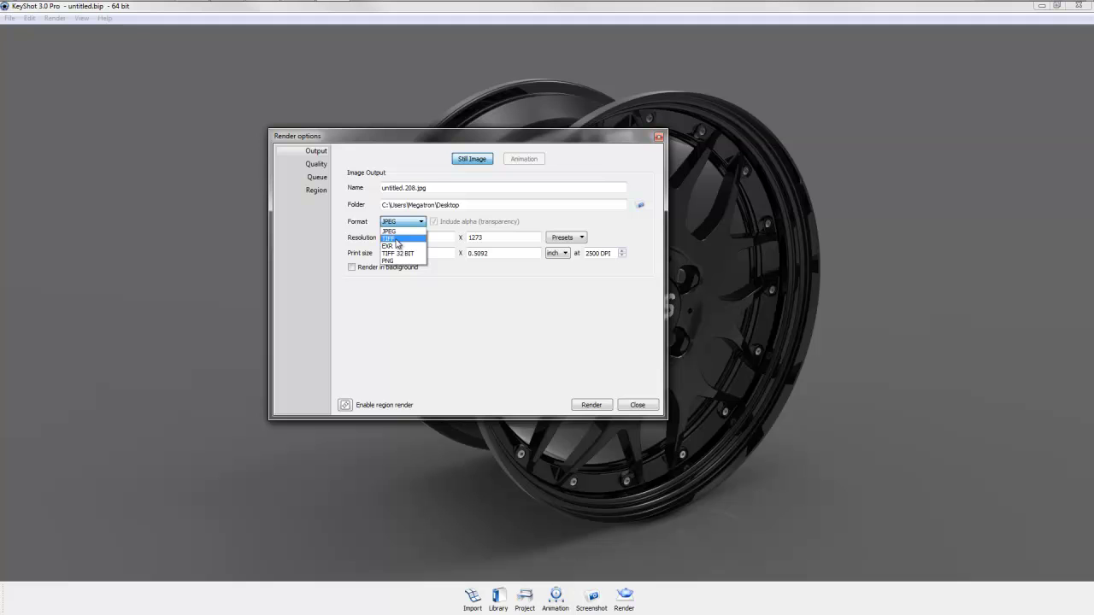
click(395, 239)
click(598, 405)
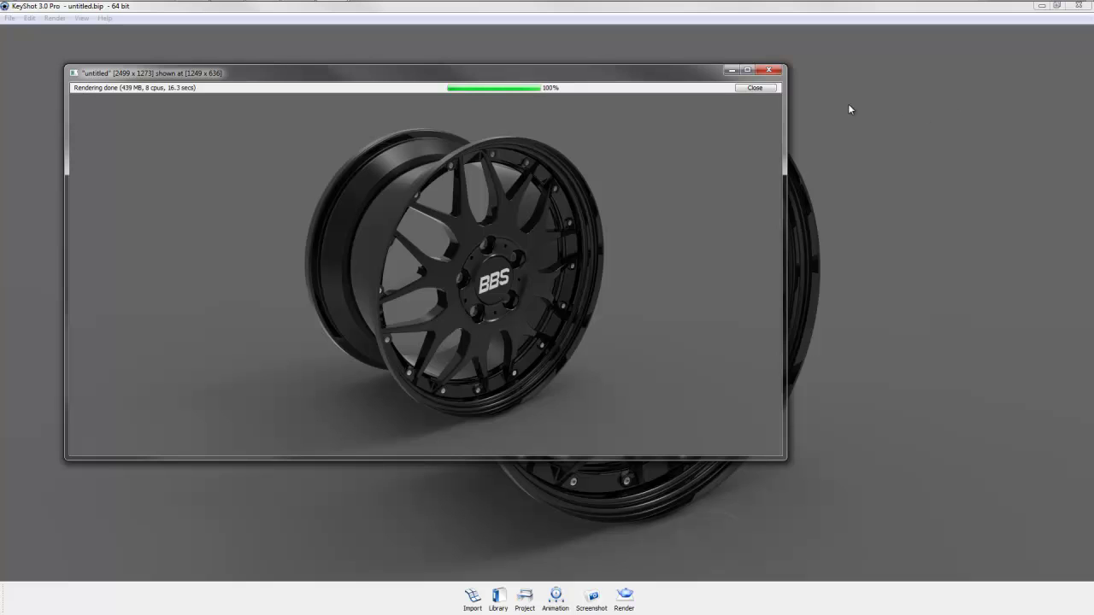
click(772, 88)
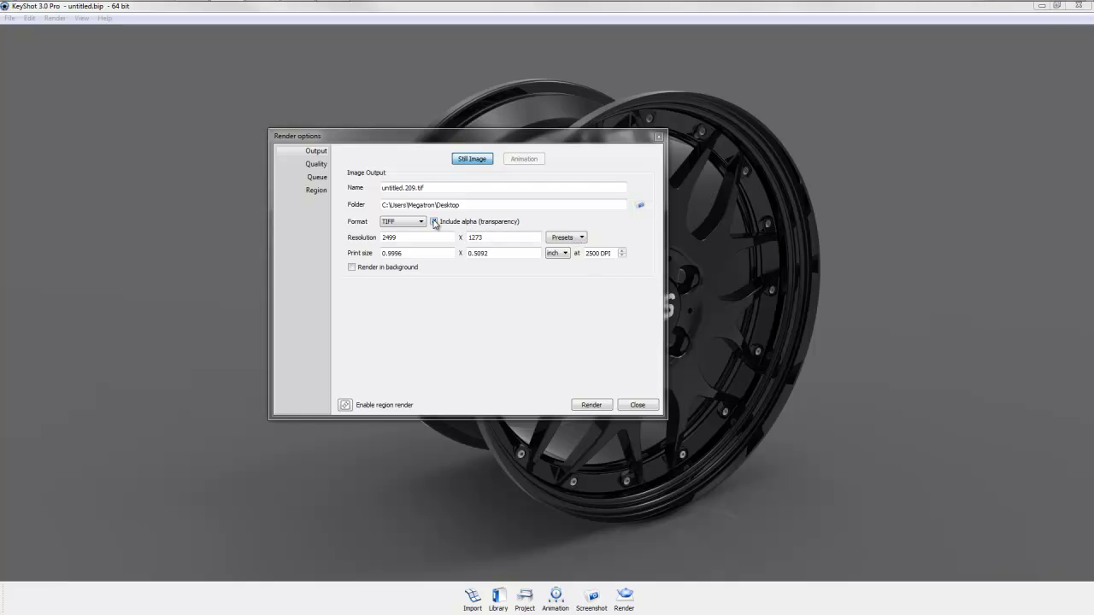
click(434, 222)
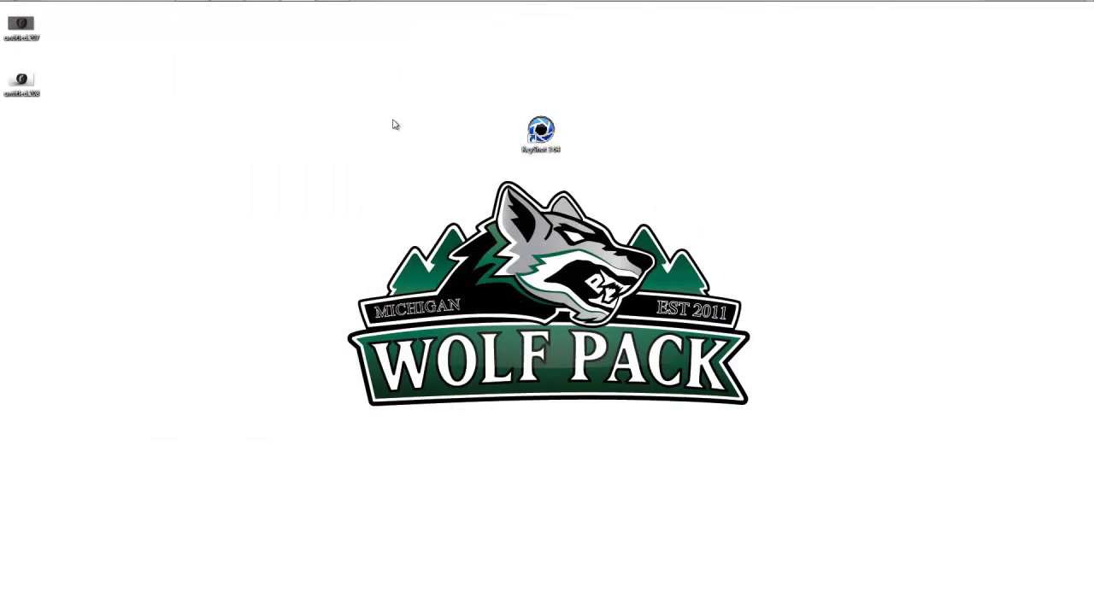
Open the untitled.208 TIFF render in Photoshop, and move KeyShot's render options clear of the wheel before minimising KeyShot
click(35, 75)
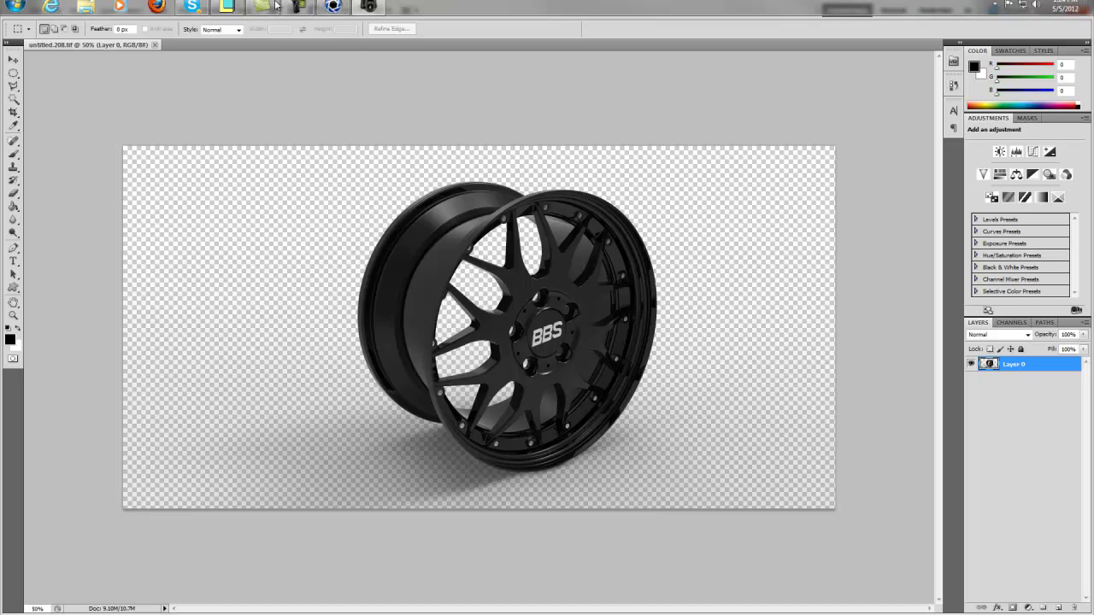
click(334, 10)
drag(570, 133, 369, 96)
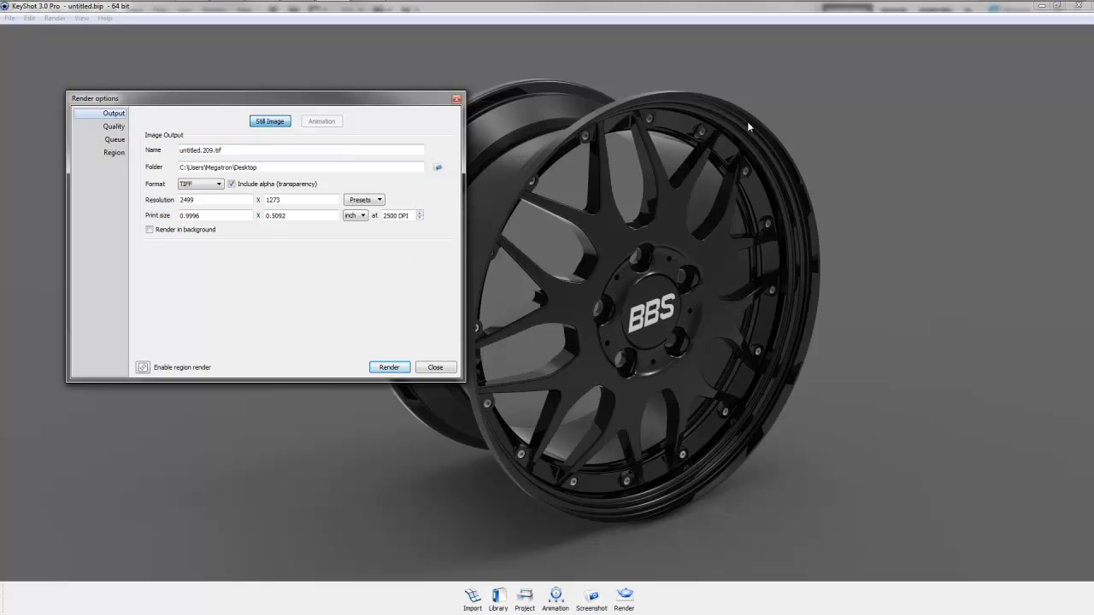
click(1041, 7)
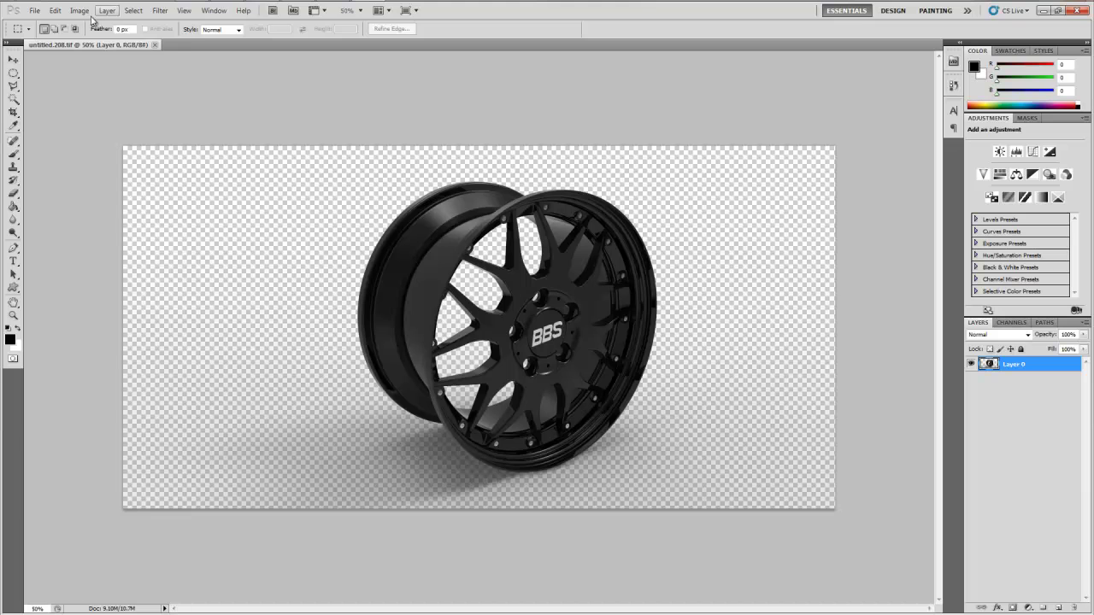
Start opening another image in Photoshop and browse to the Grafix folder on Local Disk (H:)
click(35, 11)
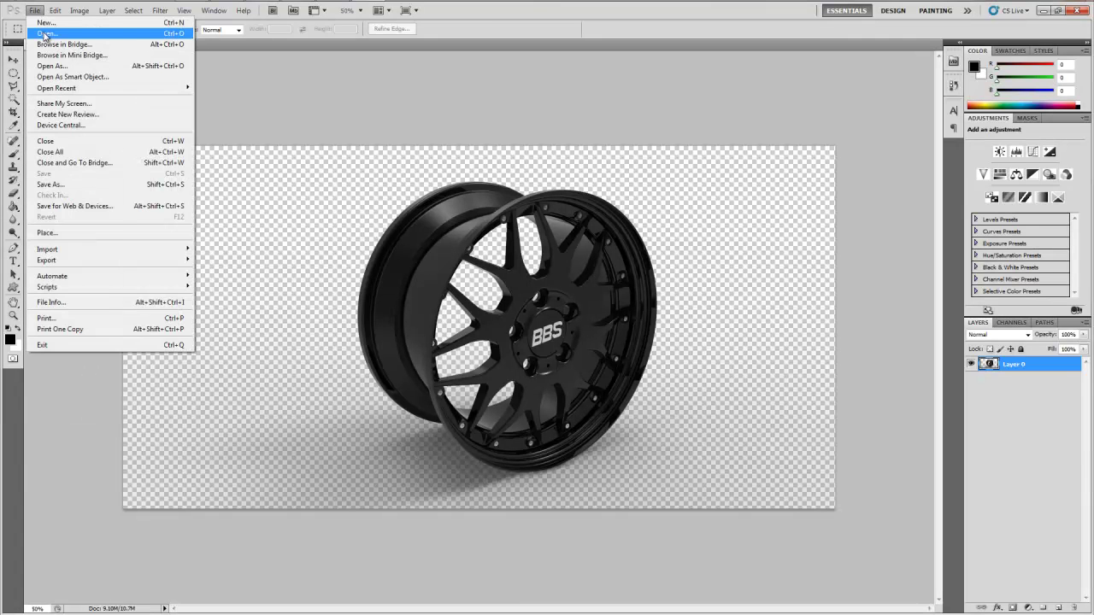
click(45, 32)
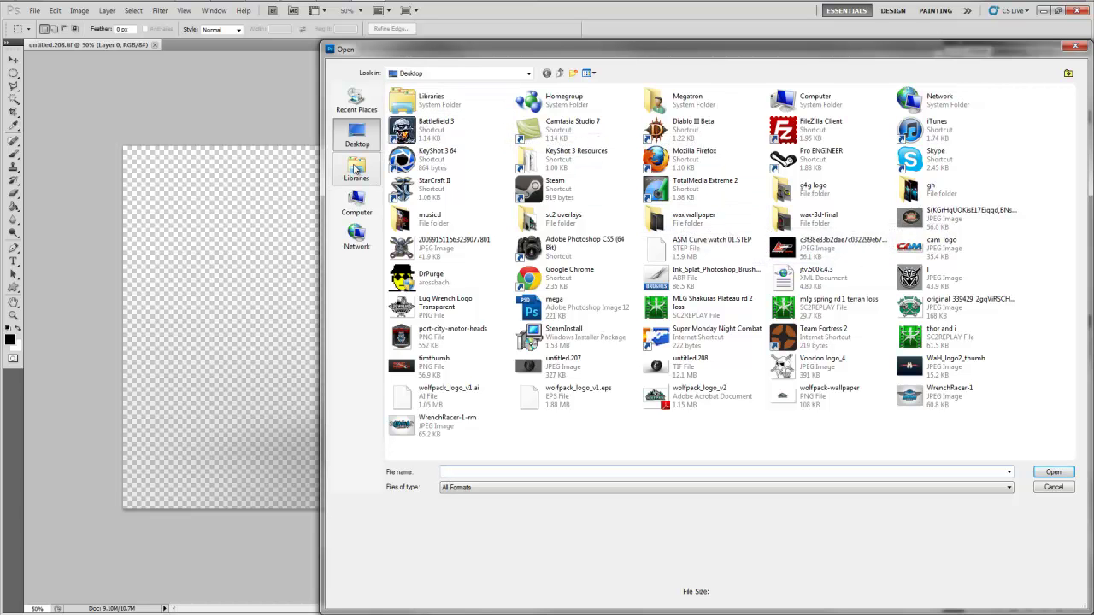
click(506, 75)
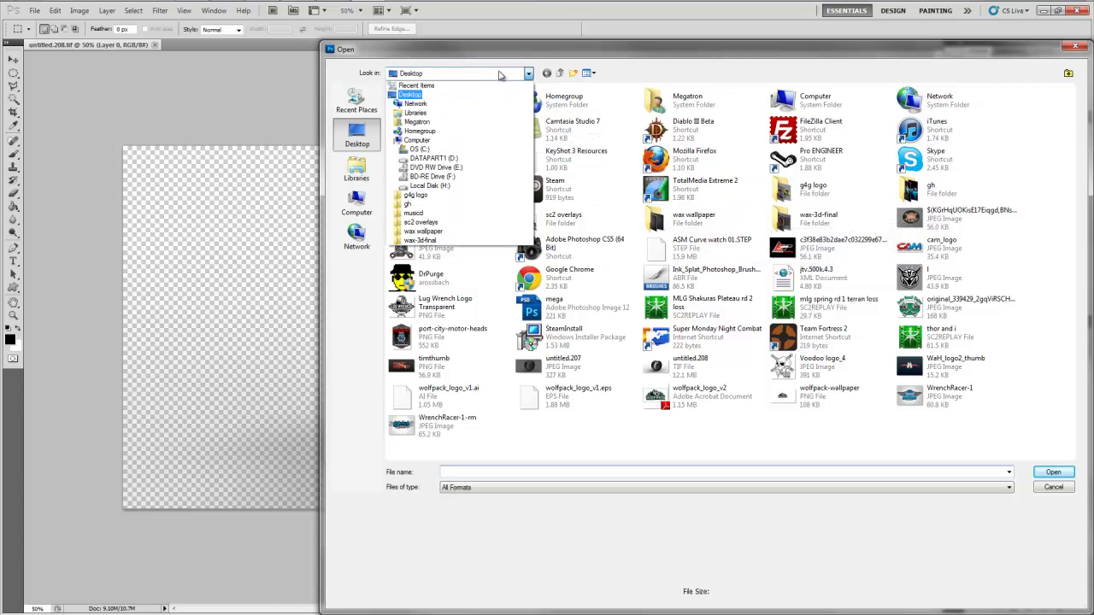
click(423, 194)
click(442, 78)
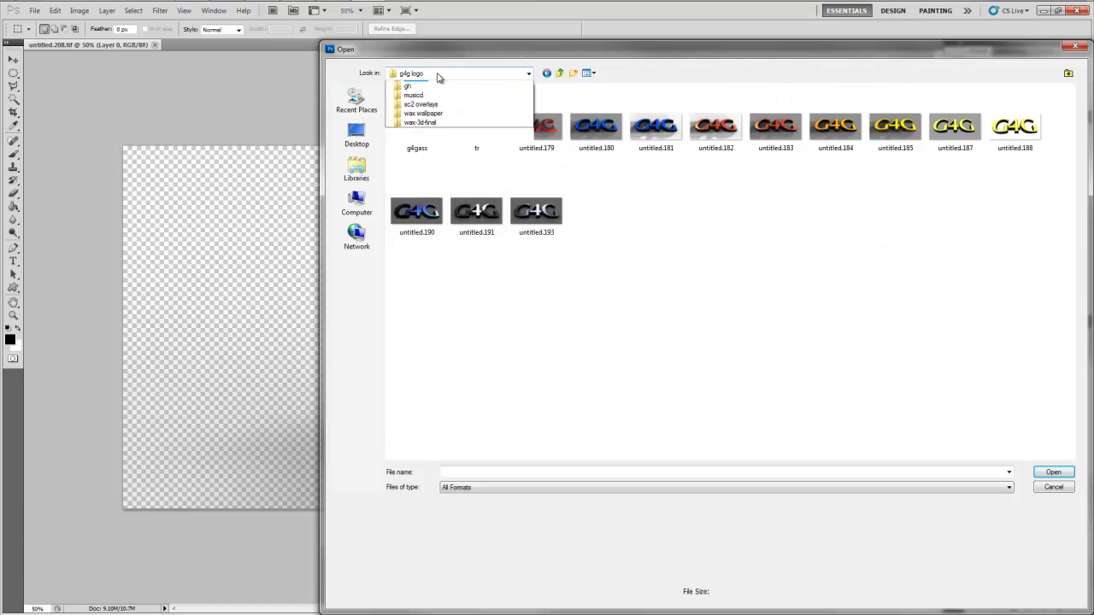
click(419, 186)
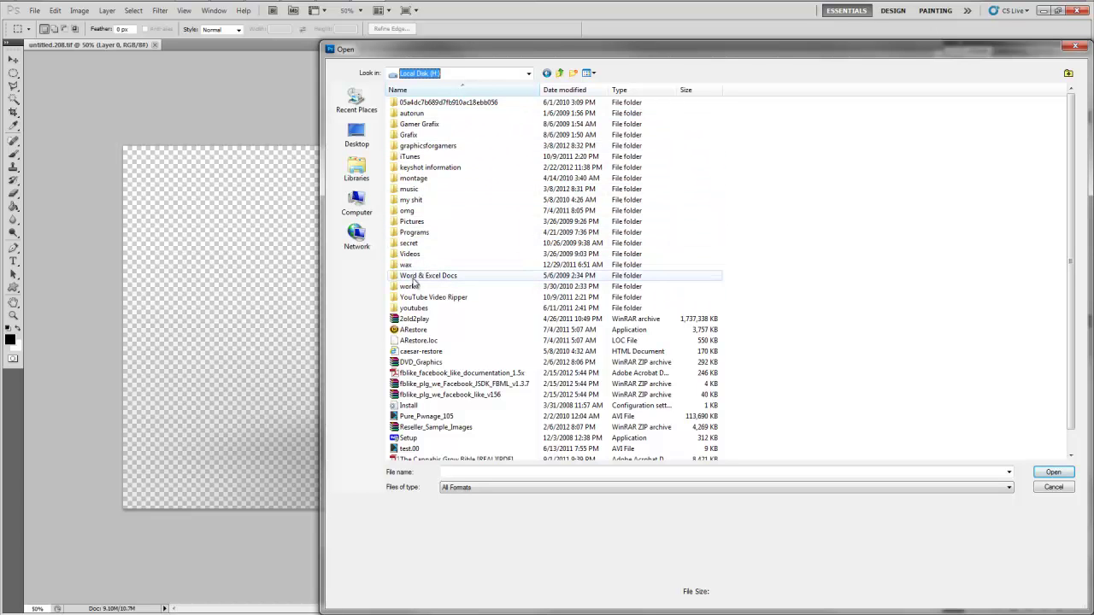
double_click(410, 134)
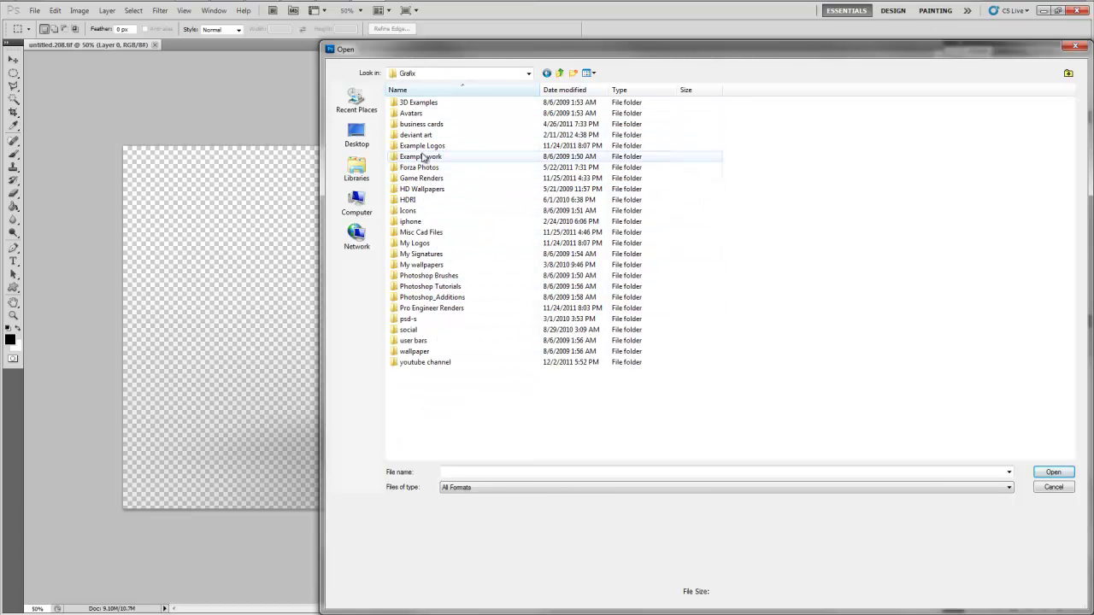
Find the black Camaro picture in the wallpaper folder inside Grafix and open it
double_click(427, 268)
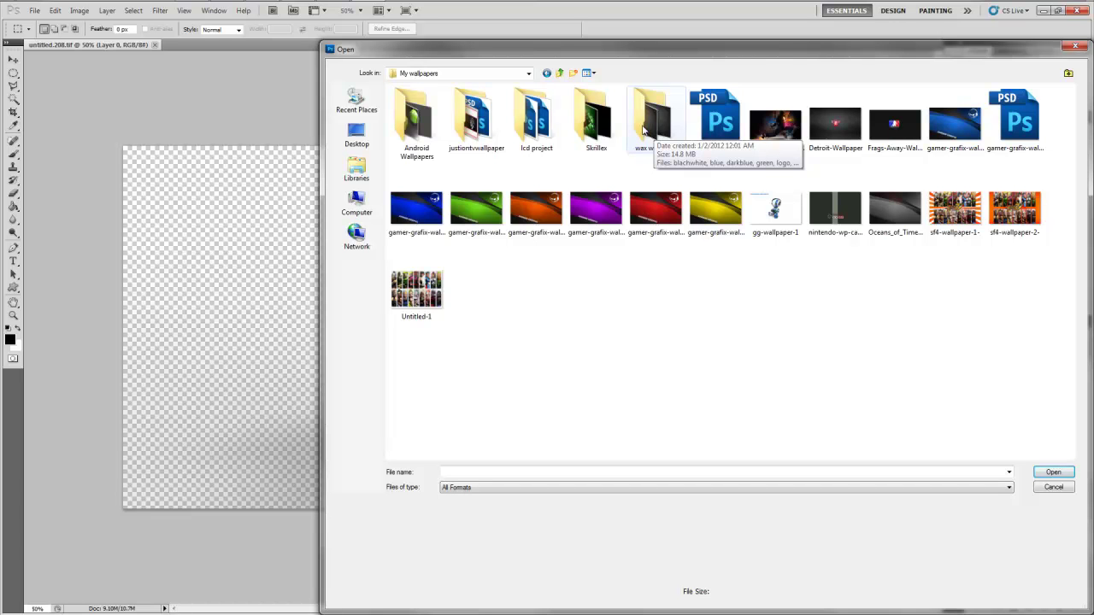
click(560, 73)
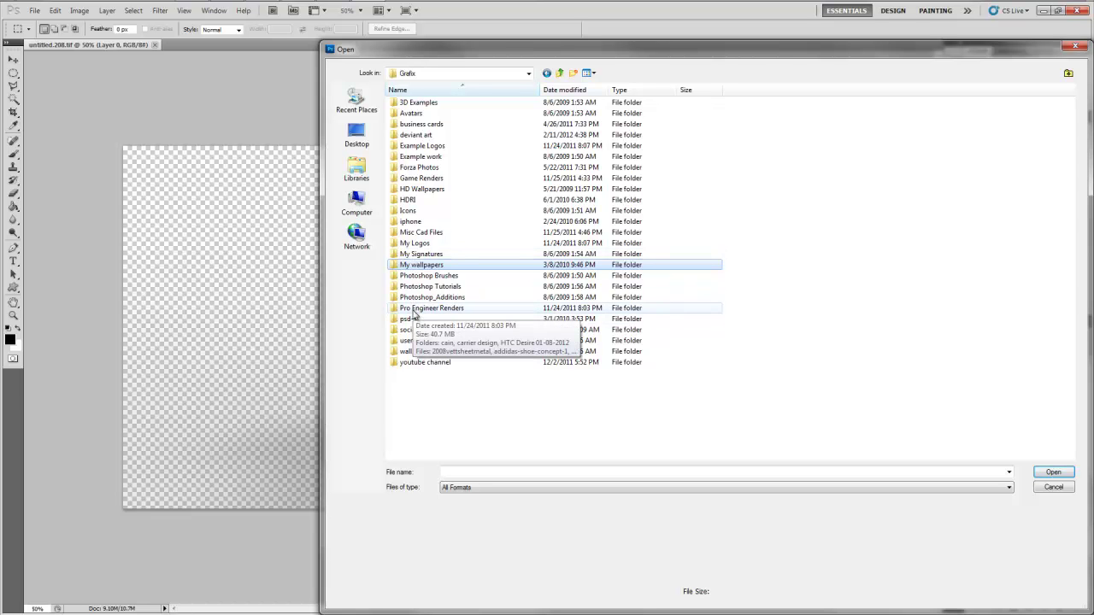
double_click(414, 351)
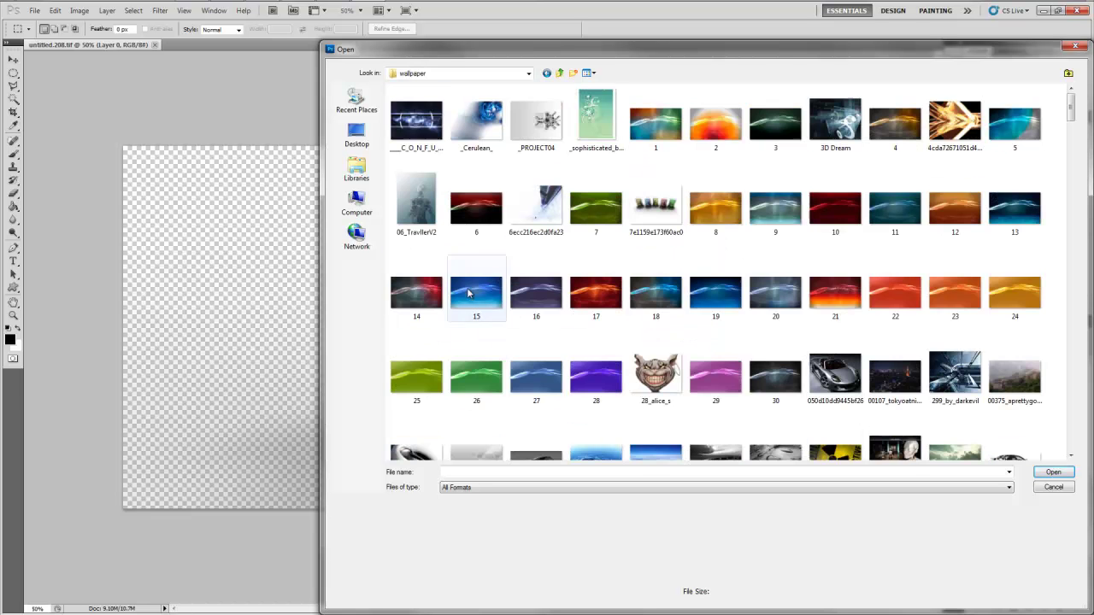
scroll(655, 209, down, 3)
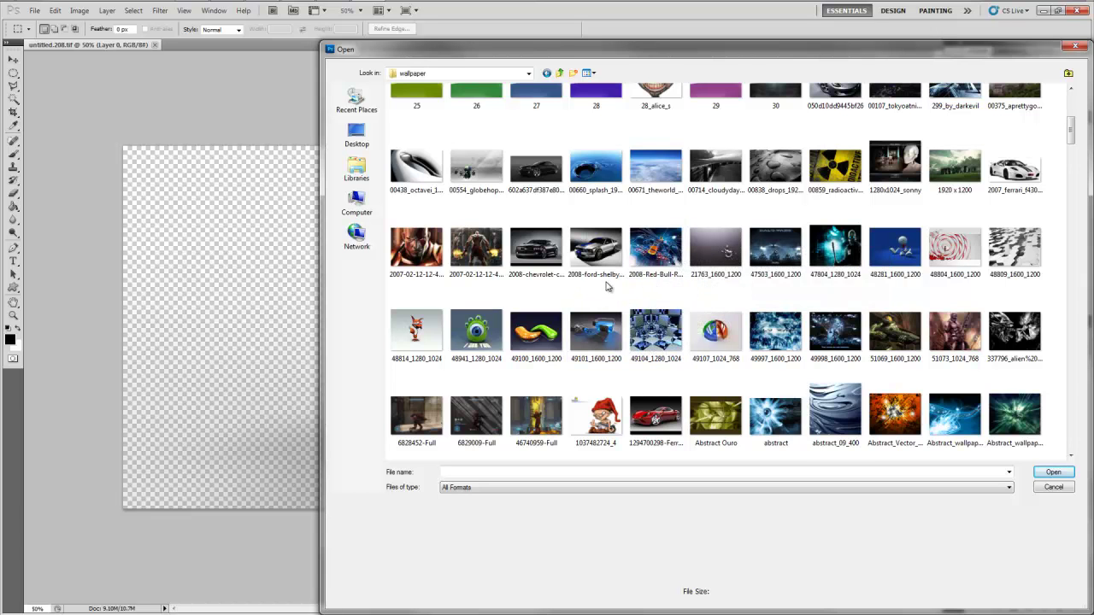
click(536, 166)
click(1053, 473)
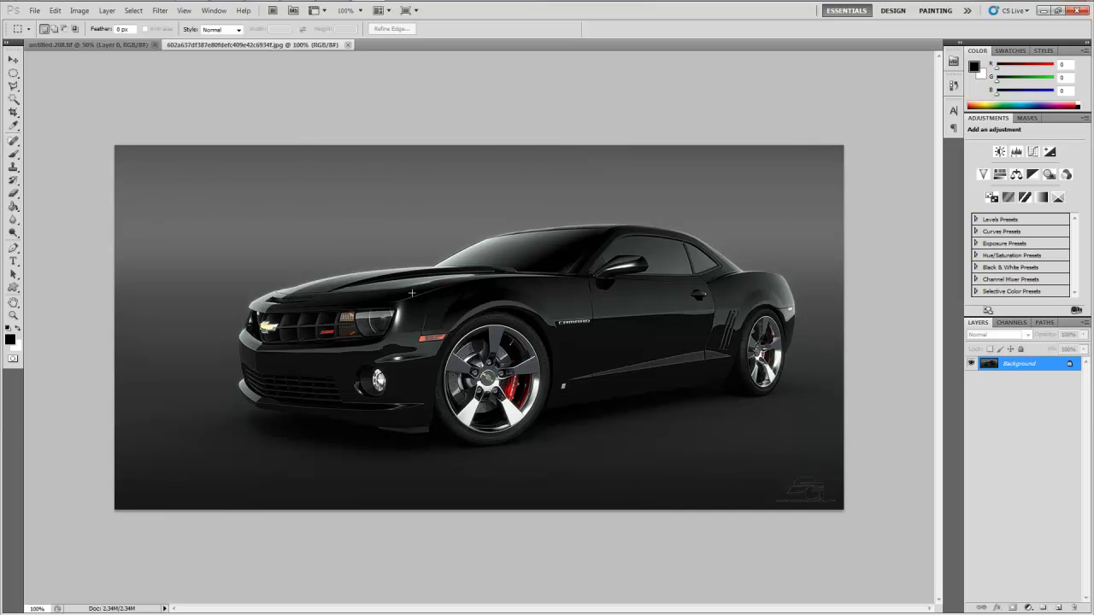
Copy the entire wheel render into the Camaro picture as a new layer and close untitled.208.tif
click(94, 44)
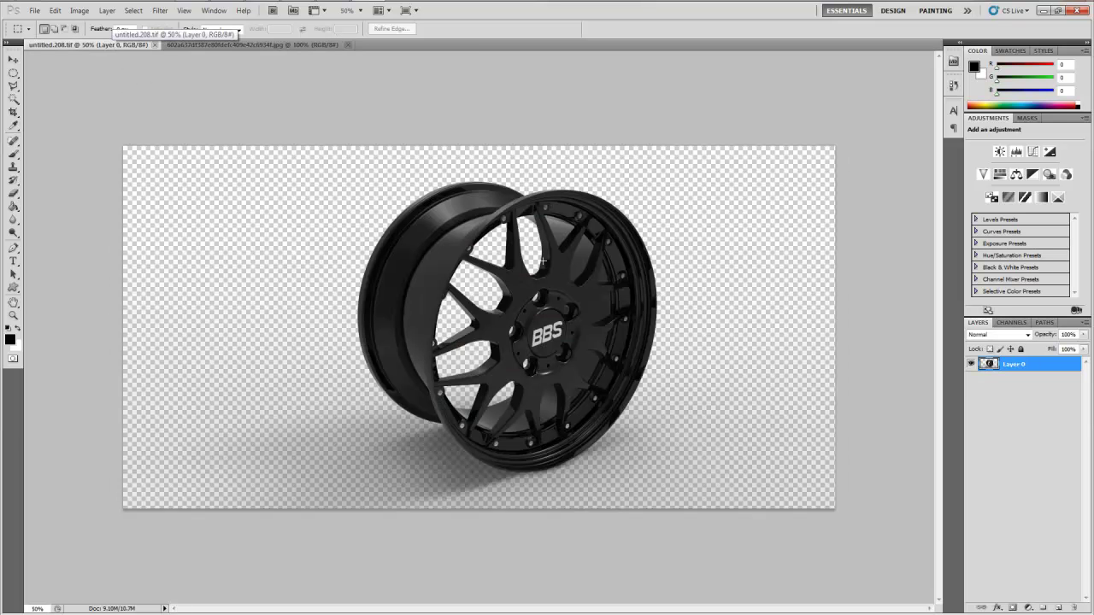
click(133, 10)
click(145, 22)
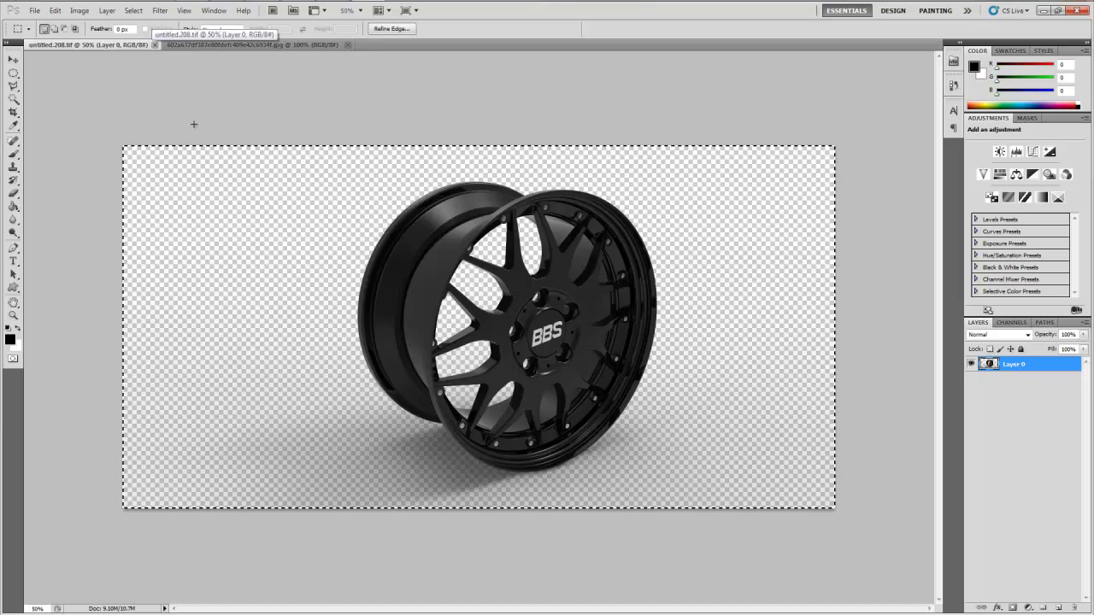
click(155, 45)
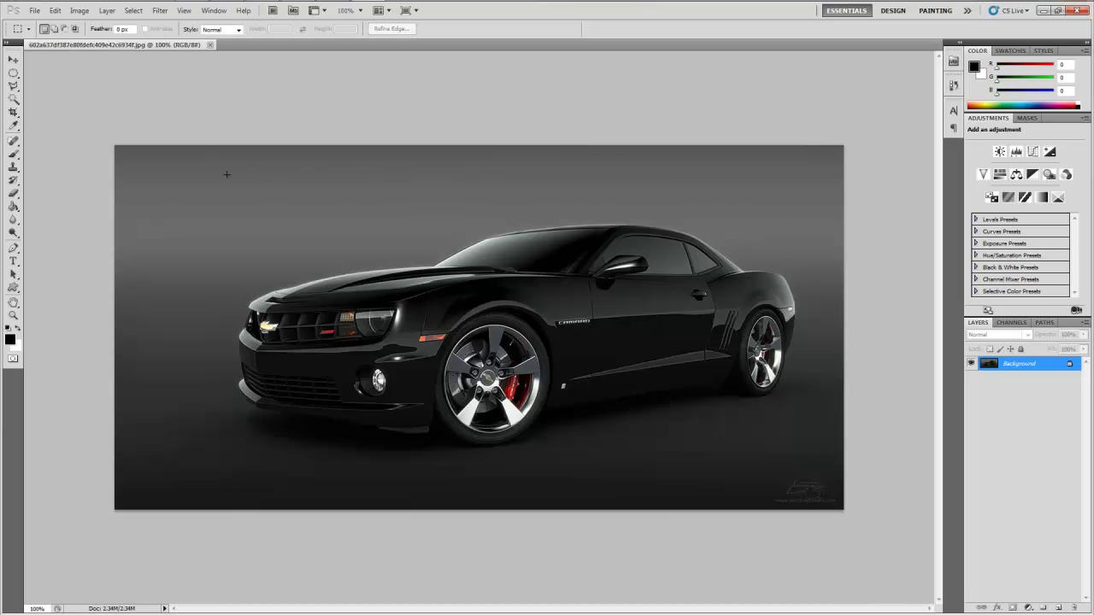
key(ctrl+v)
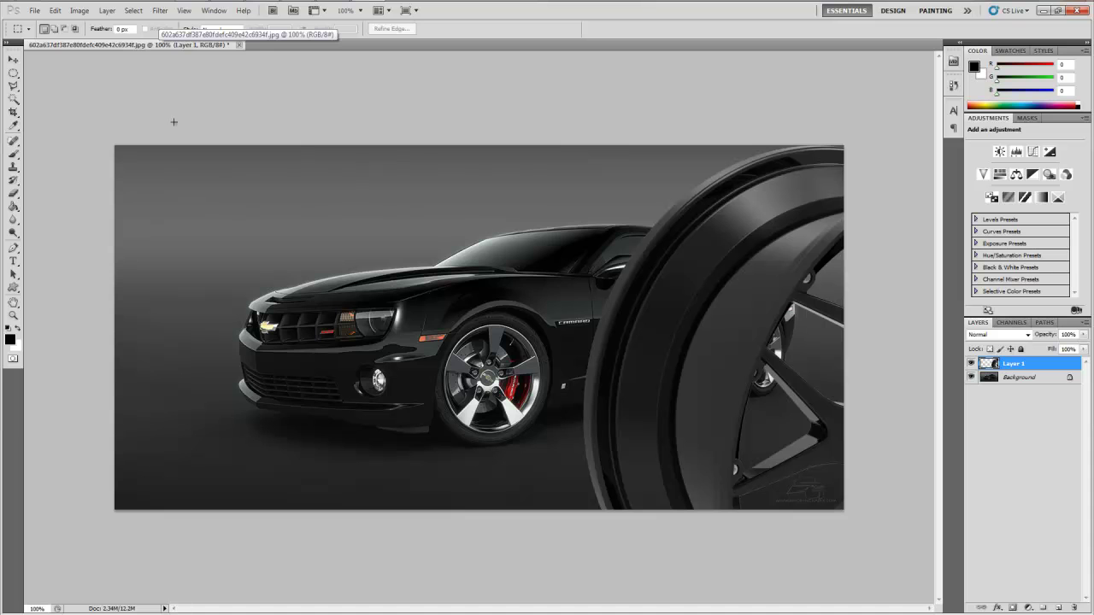
Move the wheel layer and scale it down proportionally to about 26.6% with Free Transform
click(13, 60)
drag(697, 351, 320, 308)
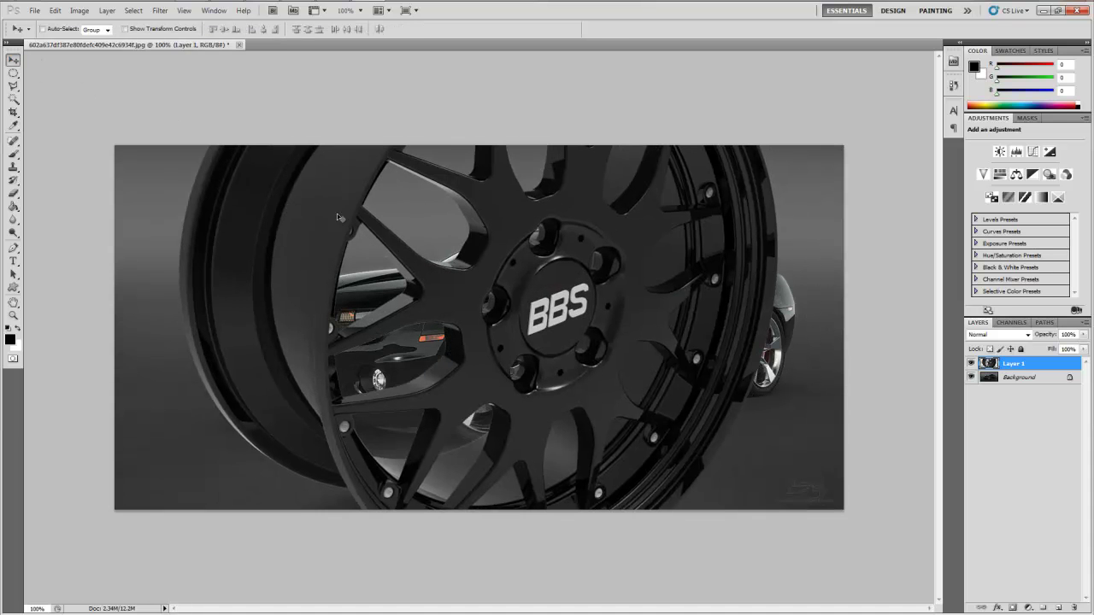
click(56, 10)
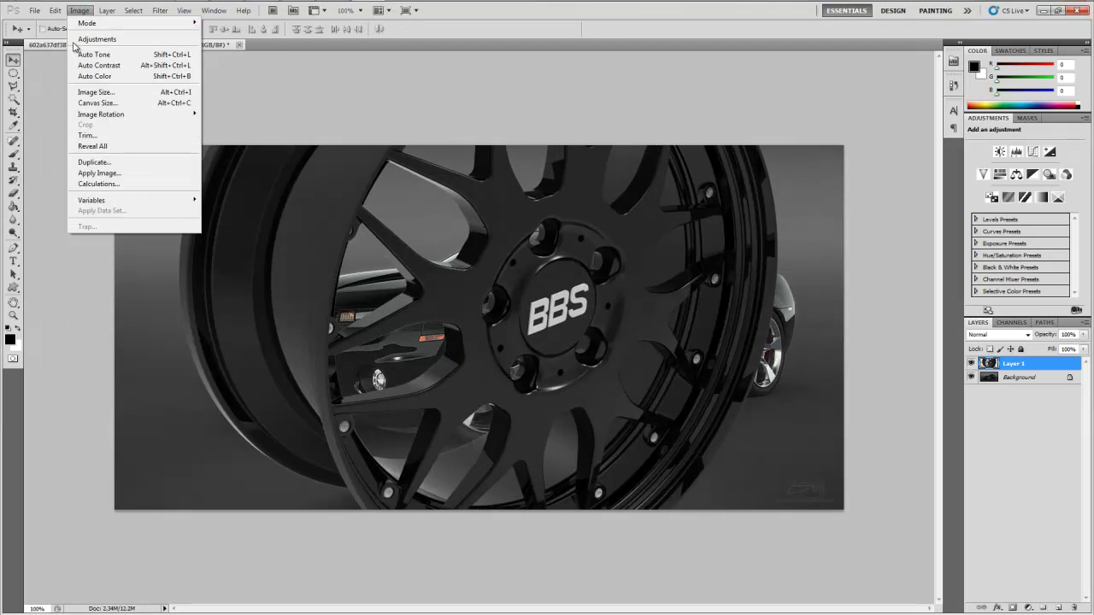
mouse_move(92, 240)
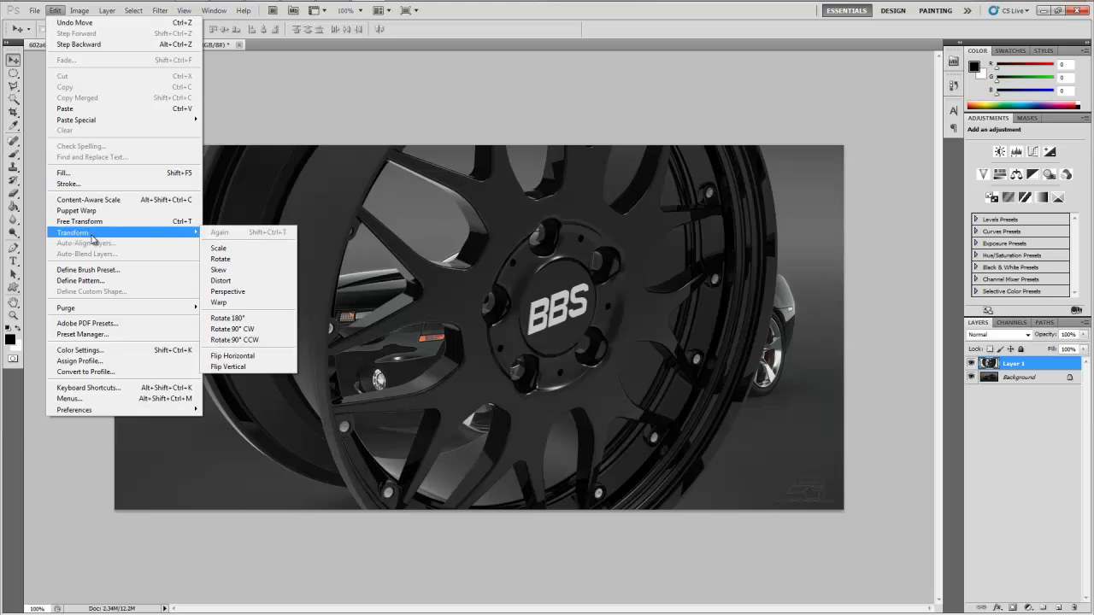
click(94, 221)
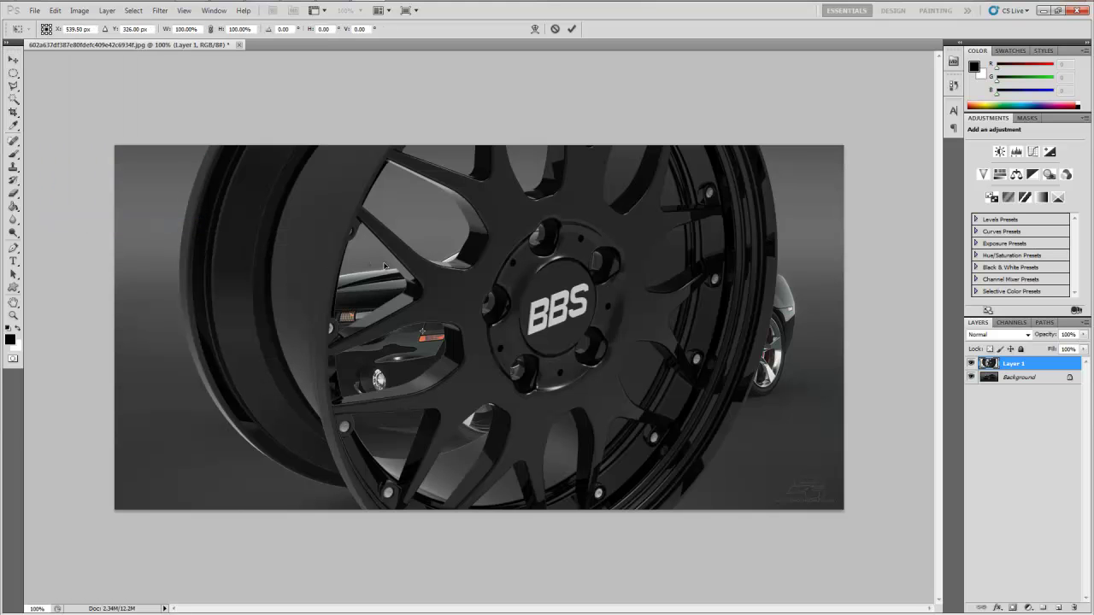
drag(415, 246, 638, 276)
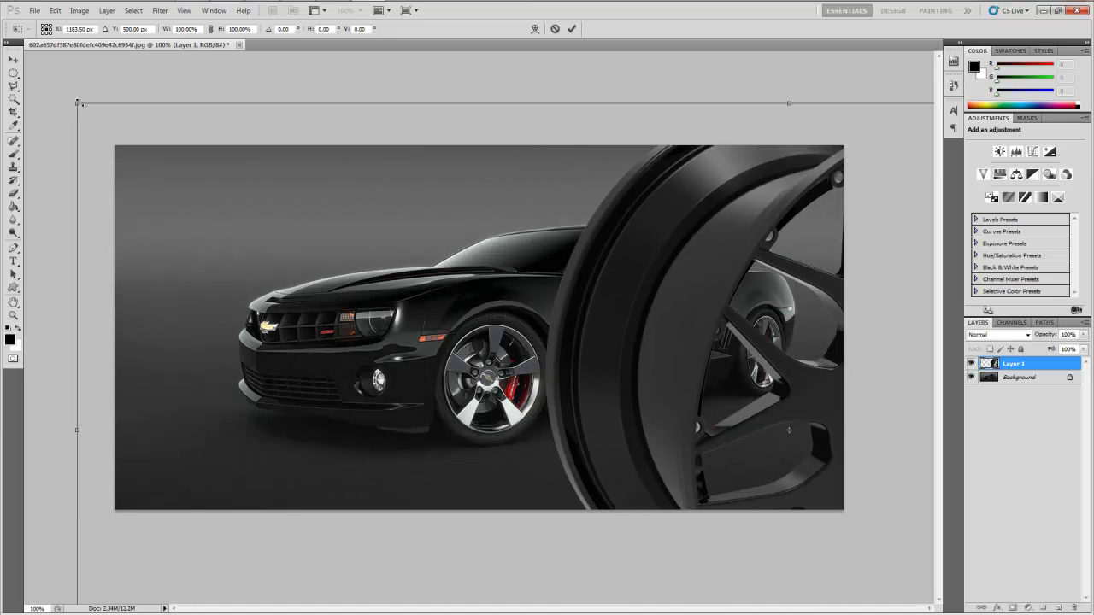
shift+drag(76, 102, 459, 337)
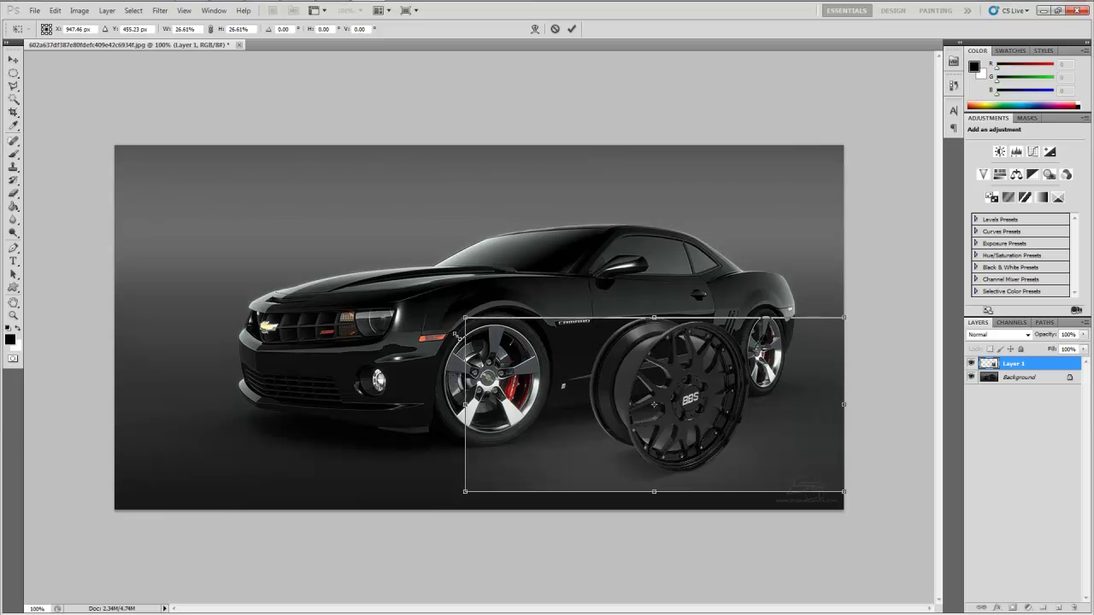
Apply the transformation and place the BBS wheel in front of the Camaro, between its front and rear wheels
click(14, 59)
click(504, 242)
drag(676, 374, 590, 399)
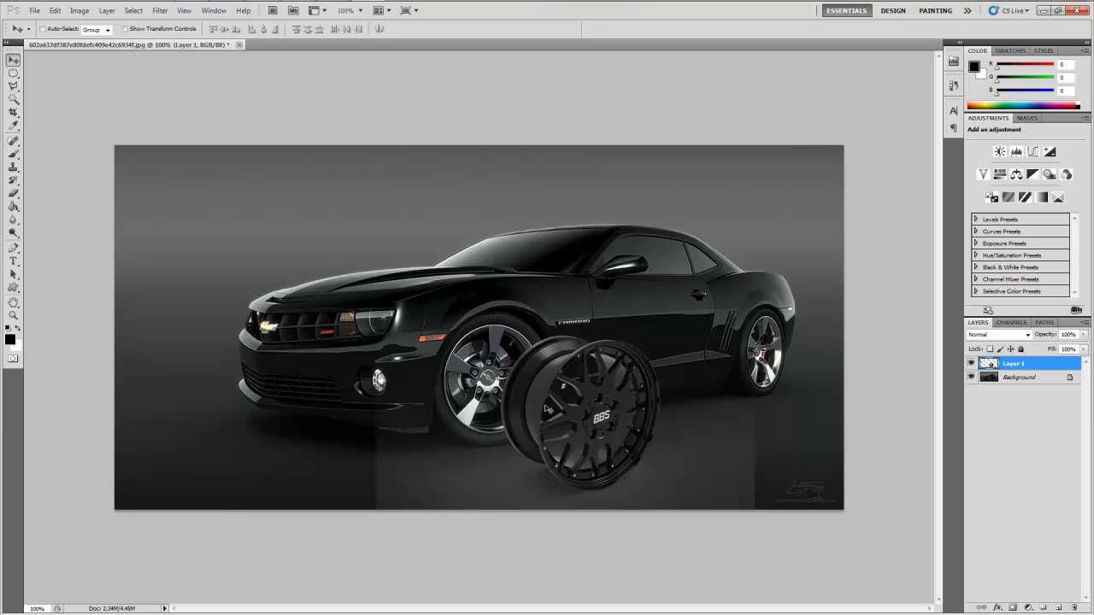
drag(594, 407, 650, 399)
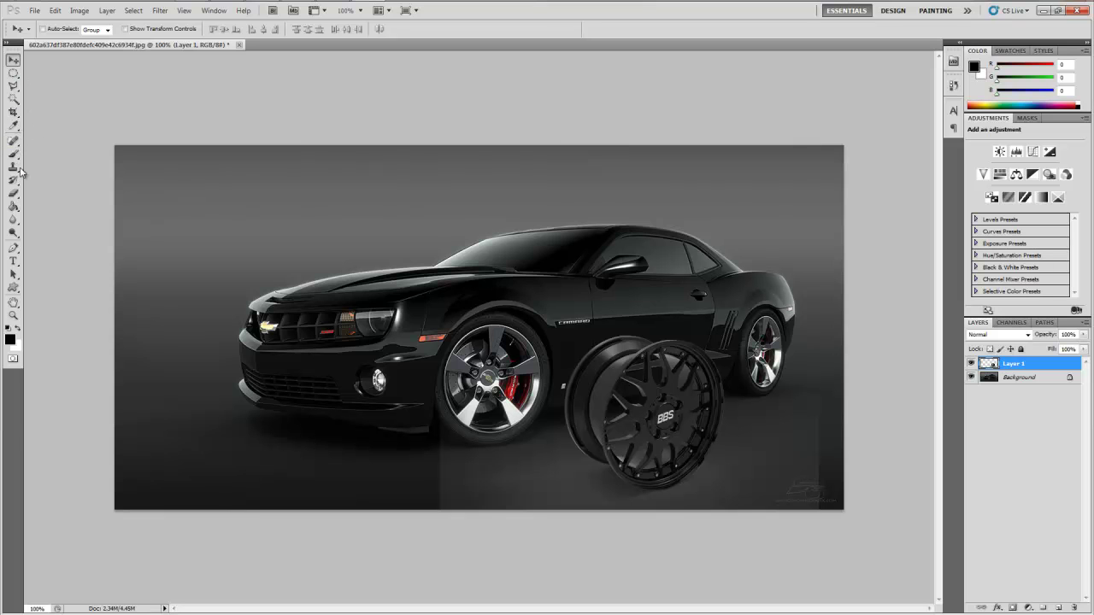
Erase the Camaro's original front wheel from the Background layer
click(13, 193)
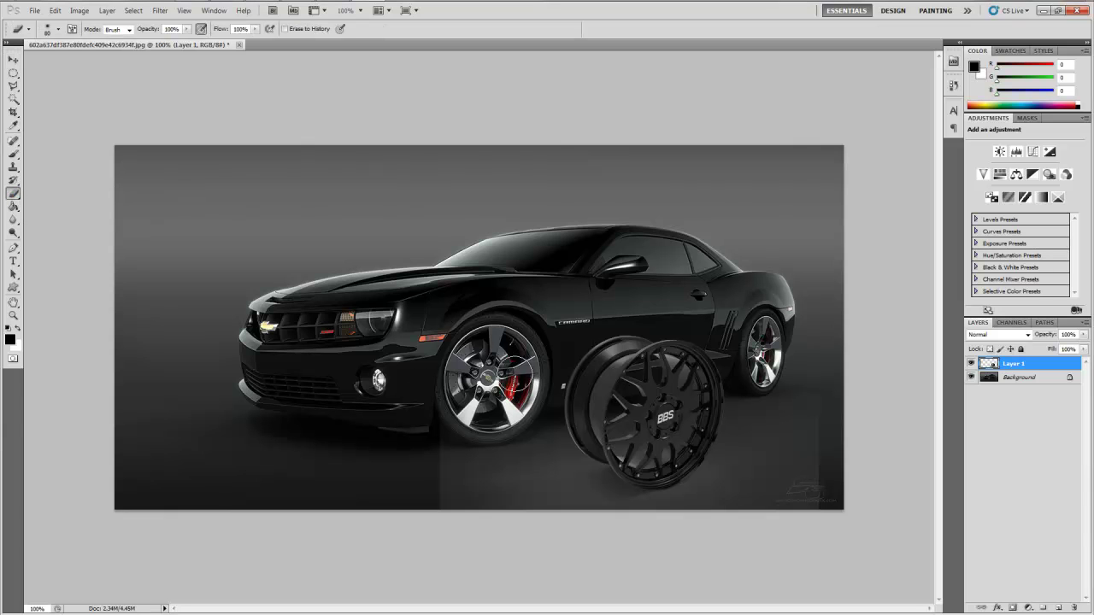
click(991, 379)
click(490, 350)
mouse_move(490, 351)
mouse_down()
mouse_move(513, 359)
mouse_move(479, 385)
mouse_move(499, 366)
mouse_move(491, 388)
mouse_move(494, 359)
mouse_move(495, 376)
mouse_up()
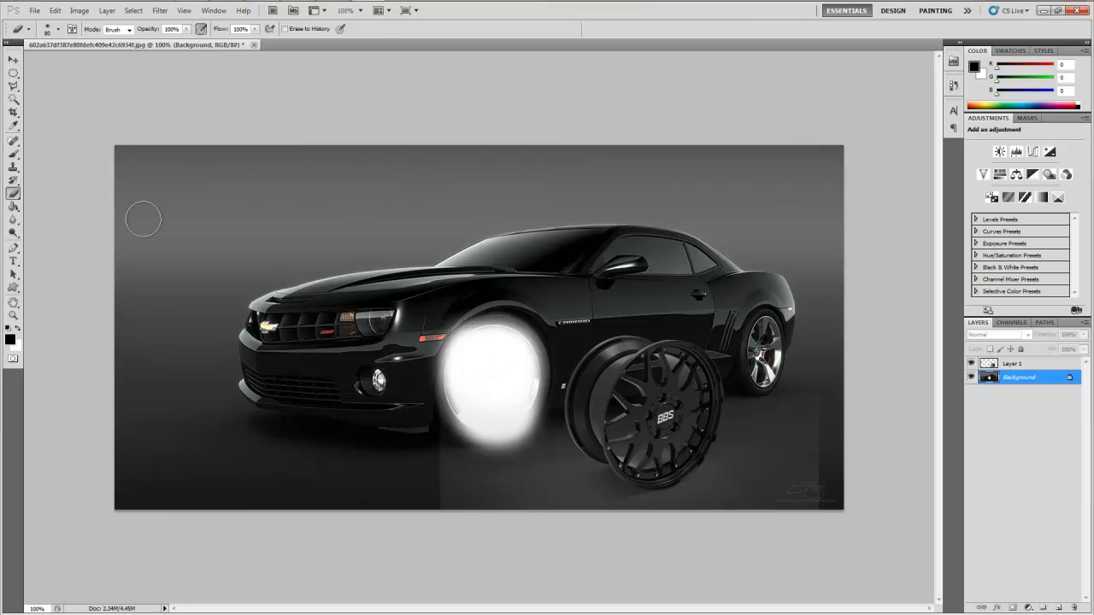
Convert the Background into a regular layer and place it above Layer 1
click(15, 60)
mouse_move(995, 366)
mouse_down()
mouse_move(994, 387)
mouse_move(1006, 377)
mouse_move(1007, 388)
mouse_move(1007, 364)
mouse_up()
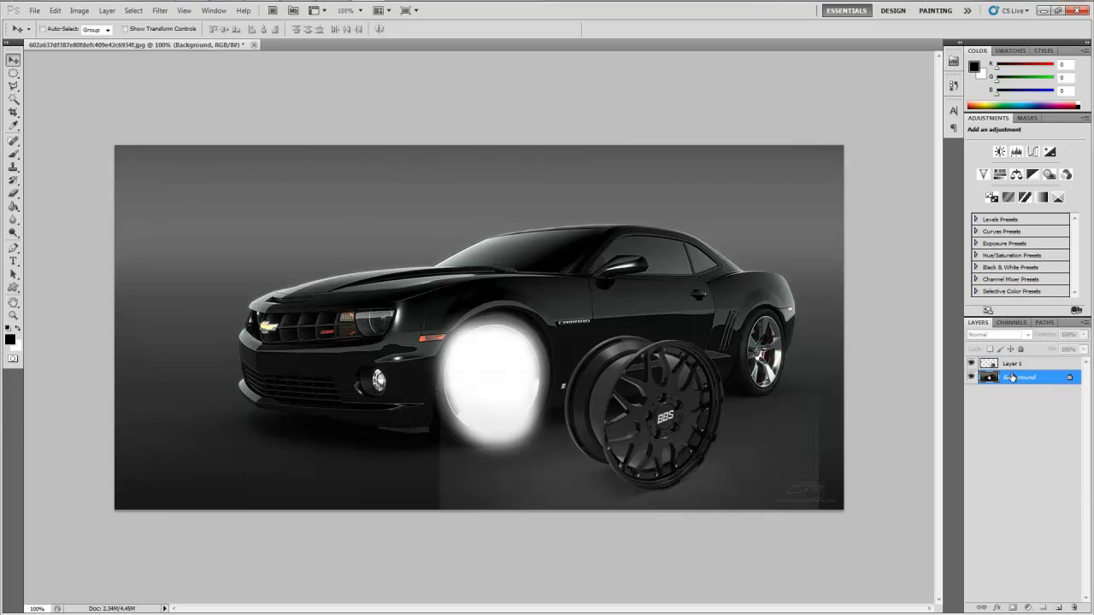
double_click(1013, 377)
click(643, 195)
drag(1009, 382, 1007, 365)
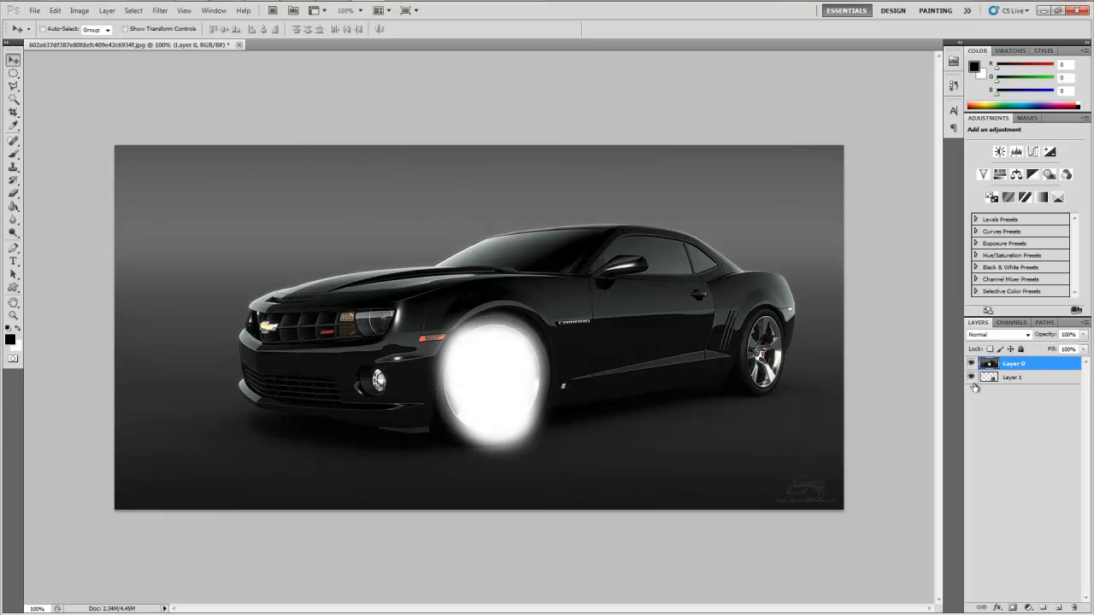
Select Layer 1 and erase over the car's front wheel area on that layer
click(1004, 381)
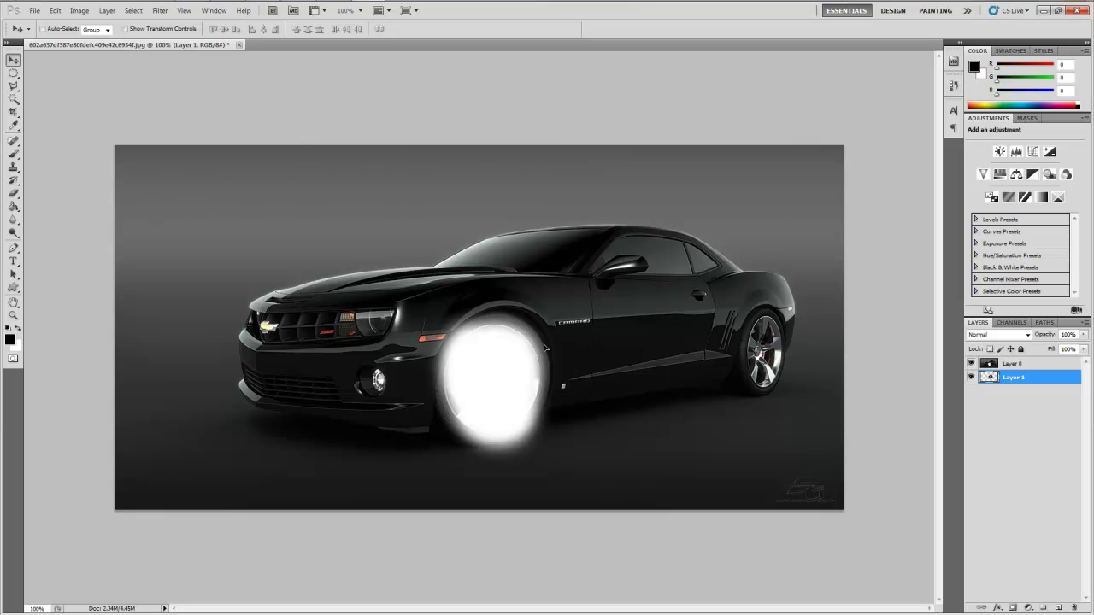
right_click(16, 198)
click(85, 193)
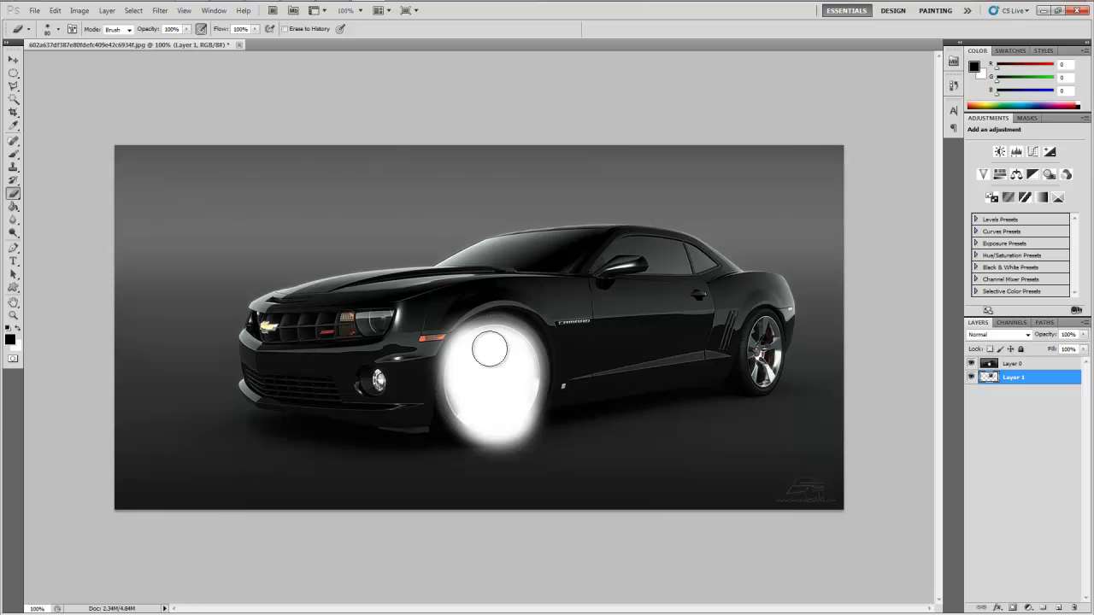
drag(488, 350, 498, 340)
Bring Layer 1 above Layer 0 and position the BBS wheel over the erased front wheel
drag(1024, 382, 1021, 362)
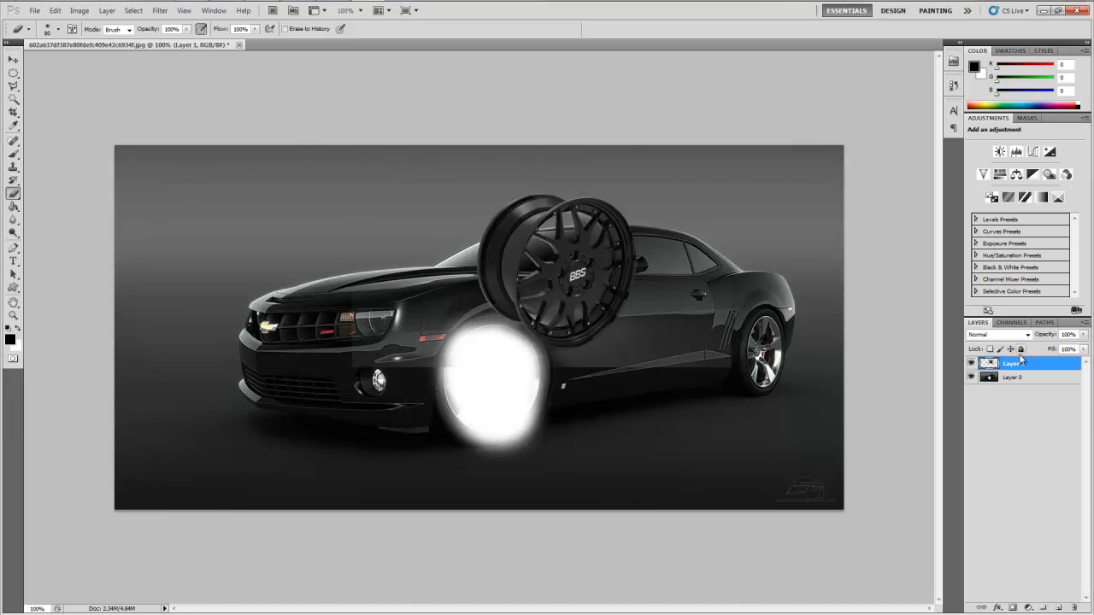
click(14, 60)
drag(556, 273, 496, 387)
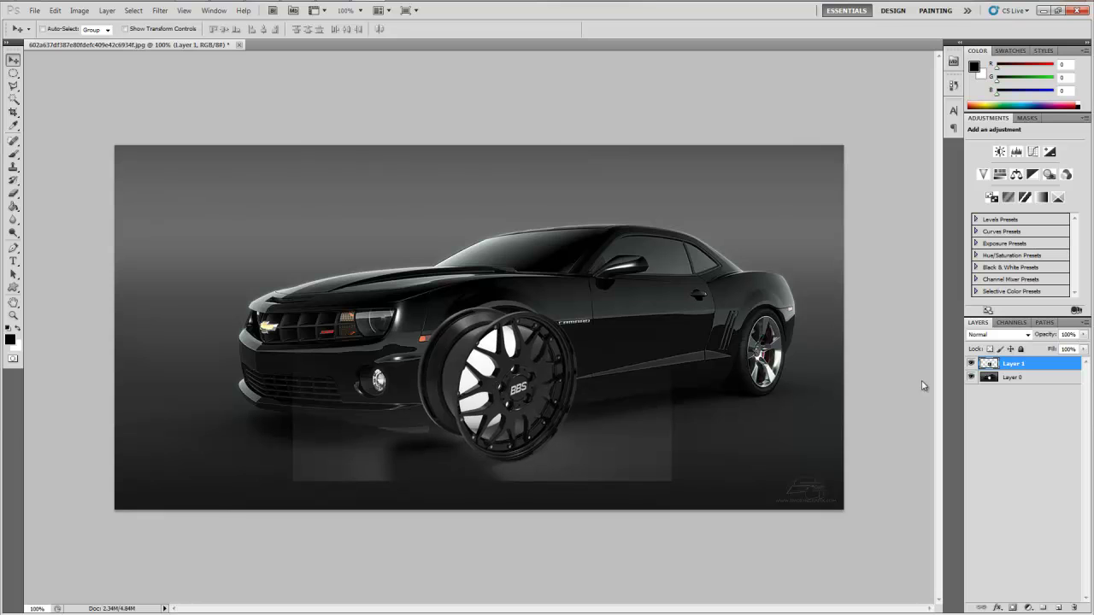
Place Layer 0 above Layer 1 and erase the front wheel area of Layer 0 to reveal the BBS wheel beneath
drag(1003, 382, 1011, 362)
click(15, 195)
click(60, 195)
mouse_move(488, 359)
mouse_down()
mouse_move(489, 330)
mouse_move(483, 397)
mouse_move(523, 350)
mouse_move(503, 412)
mouse_move(469, 346)
mouse_move(480, 403)
mouse_move(520, 400)
mouse_move(484, 348)
mouse_move(540, 400)
mouse_move(525, 342)
mouse_move(571, 450)
mouse_up()
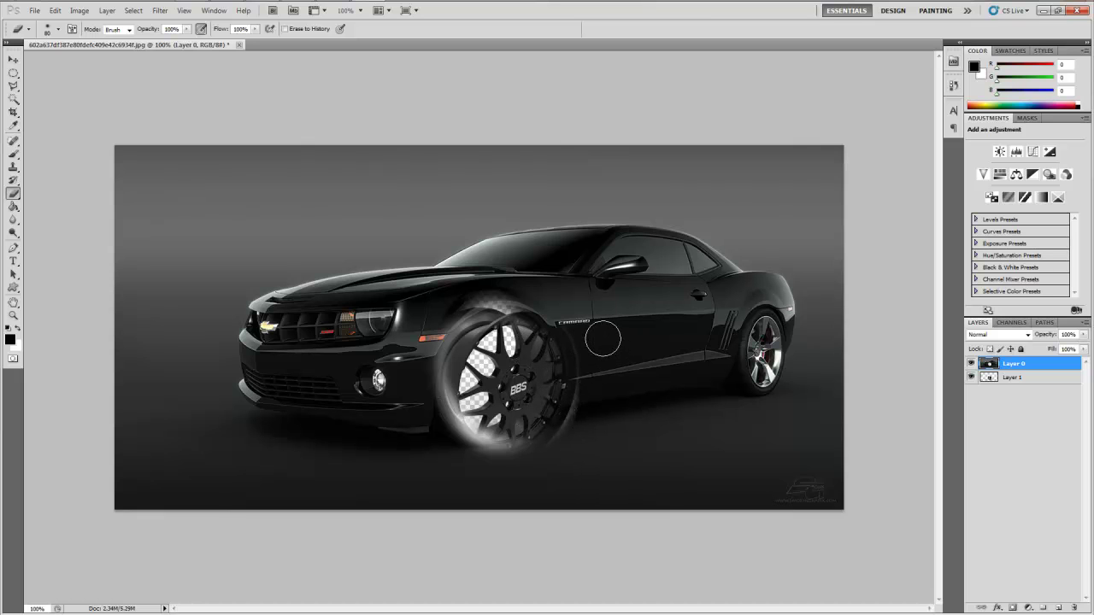
Close the Camaro picture in Photoshop, and view the untitled.207 render from the desktop
click(239, 45)
click(527, 240)
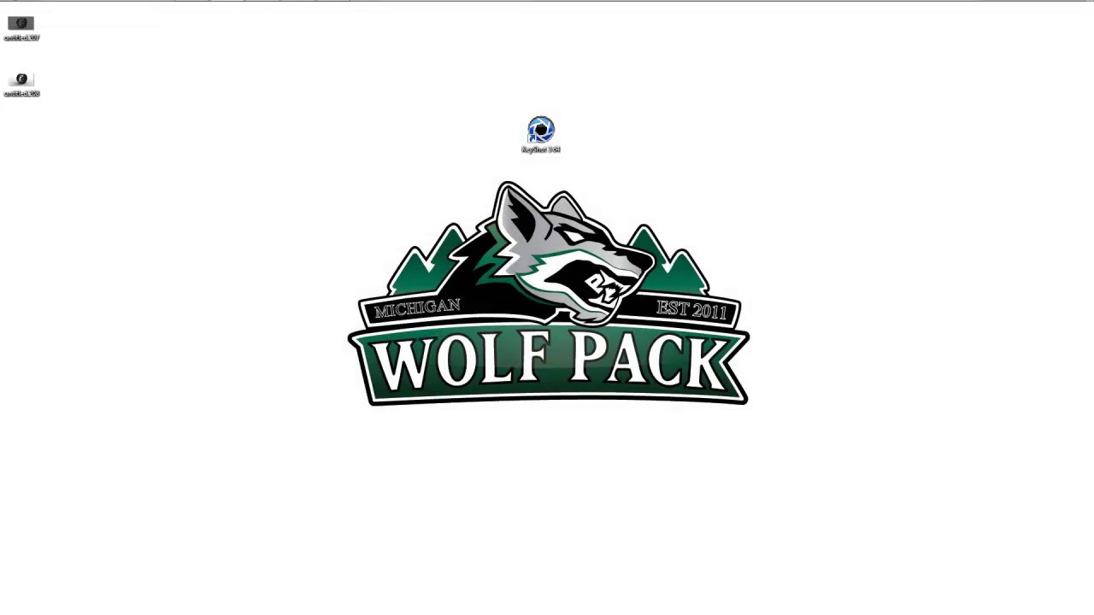
double_click(20, 25)
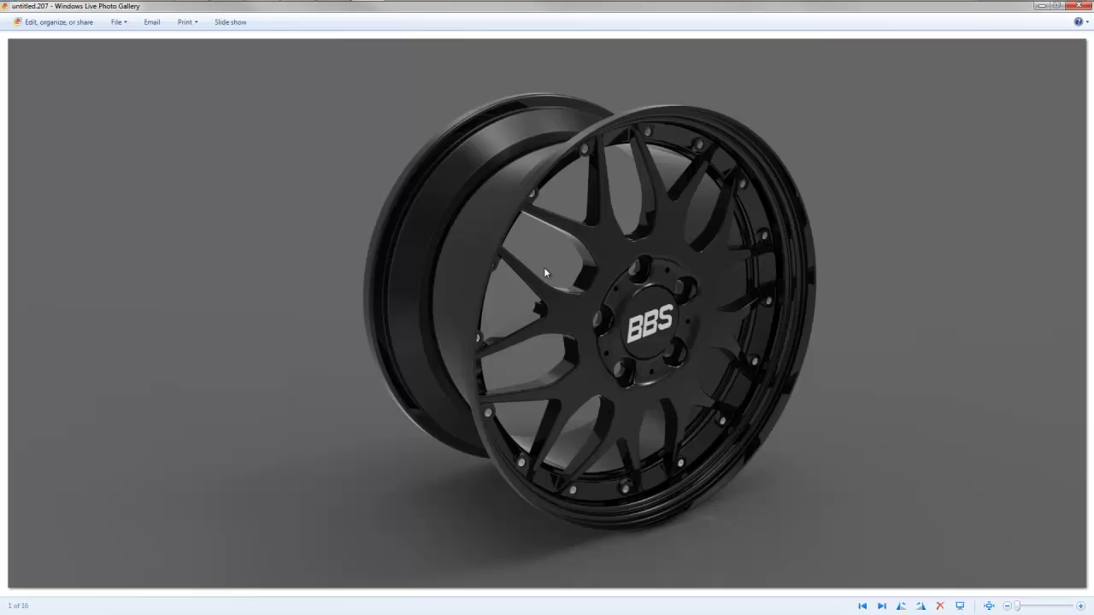
click(1080, 7)
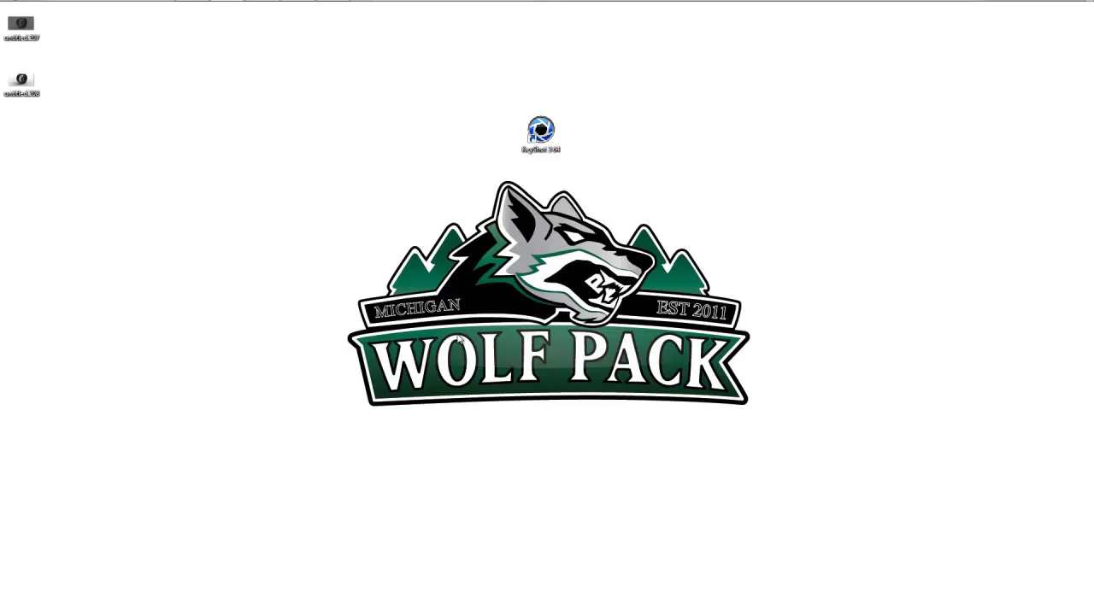
Switch to KeyShot and close its render options
click(334, 12)
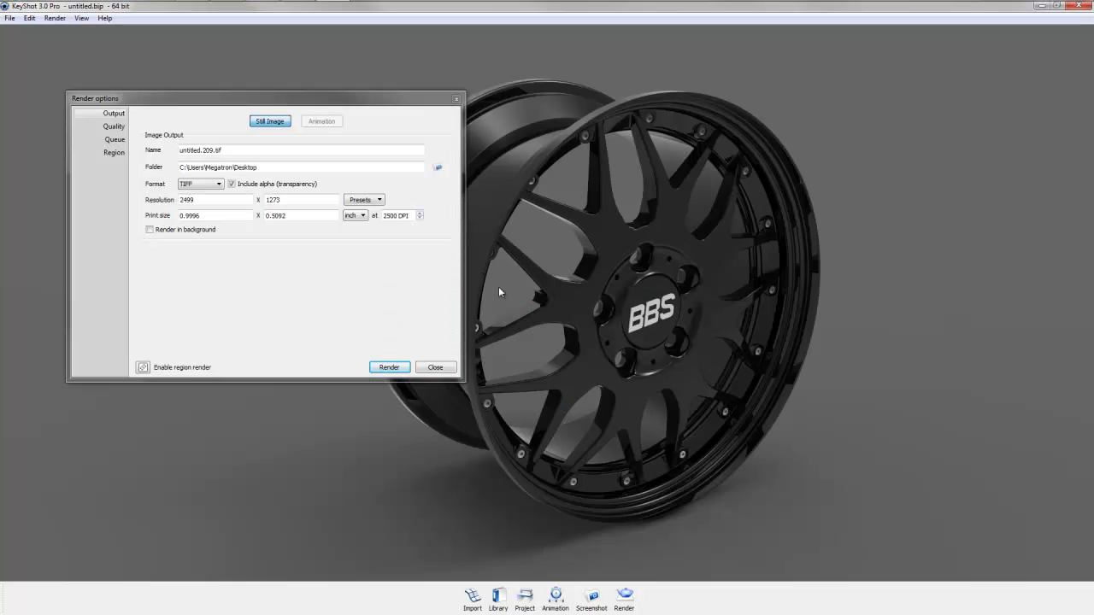
click(436, 368)
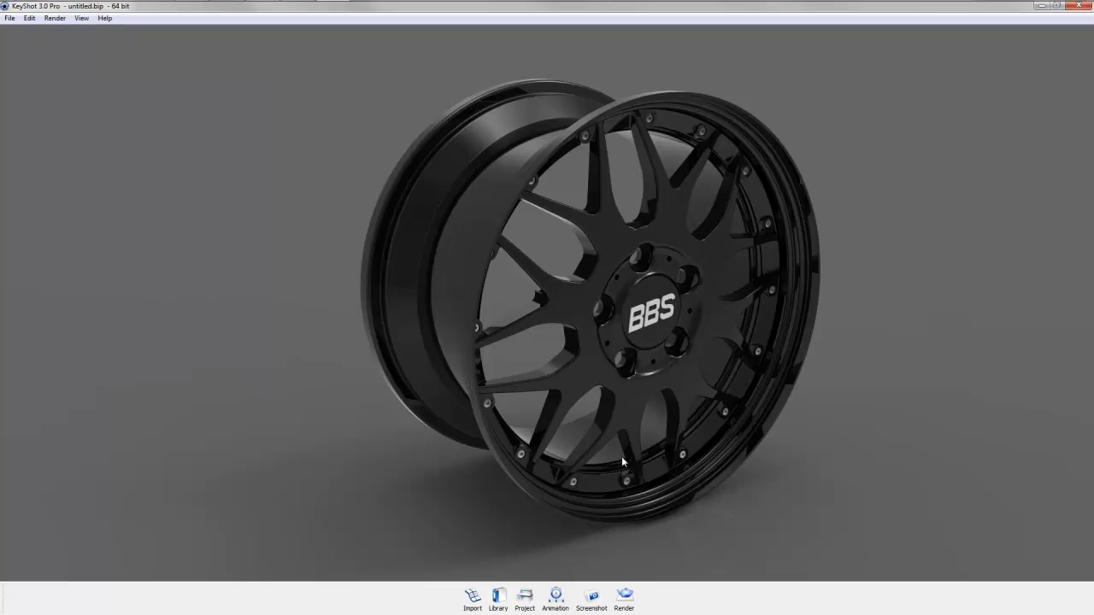
Apply a chrome material from the Metal library to the rim bolts and the BBS logo on the center cap
click(499, 596)
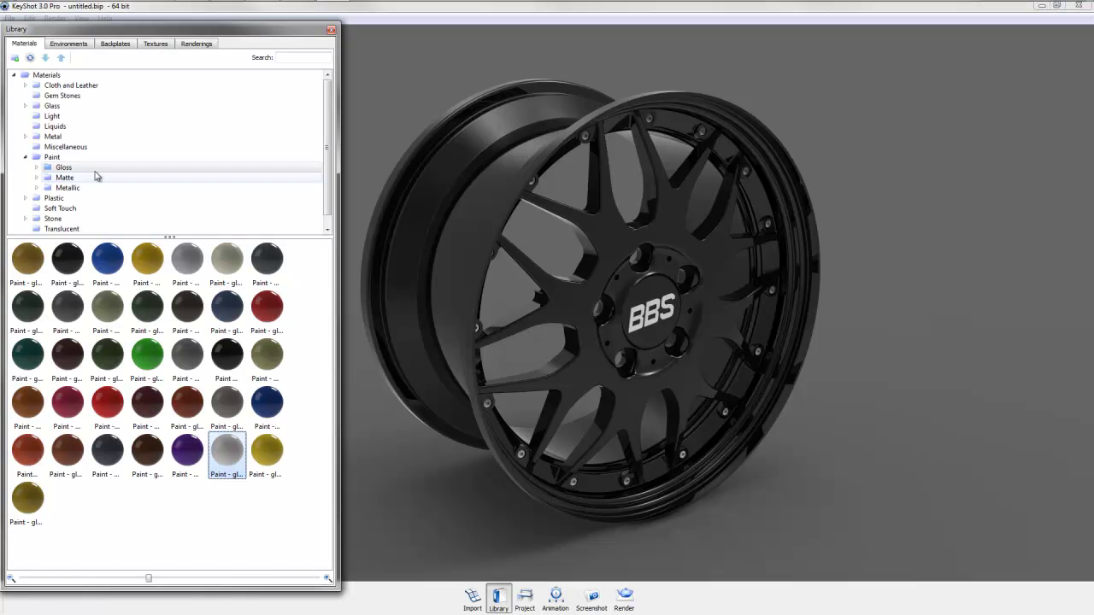
click(65, 138)
click(25, 137)
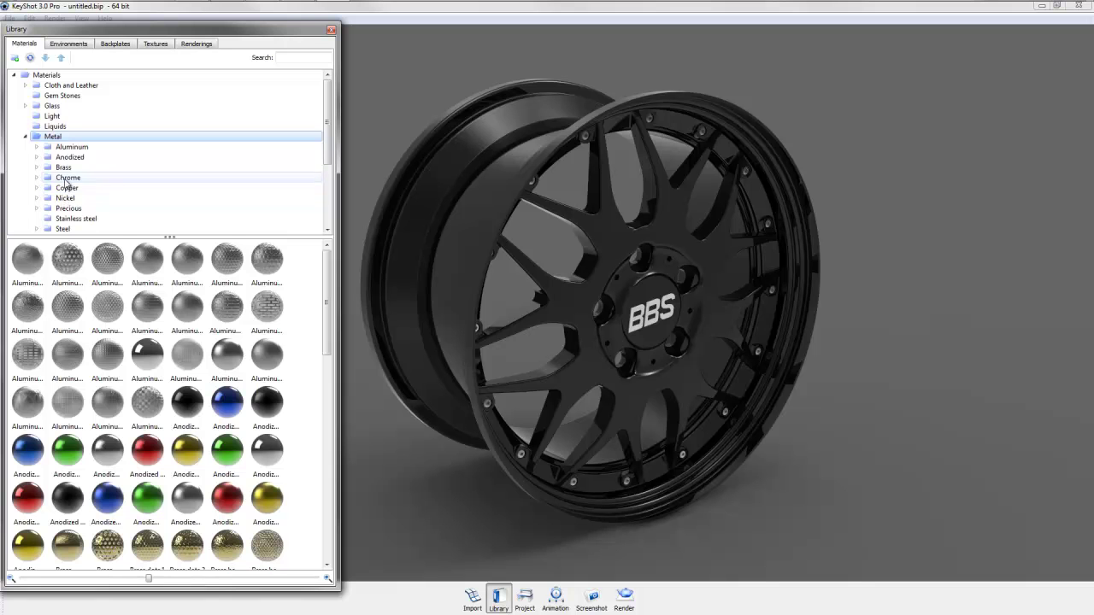
click(67, 177)
drag(67, 260, 487, 407)
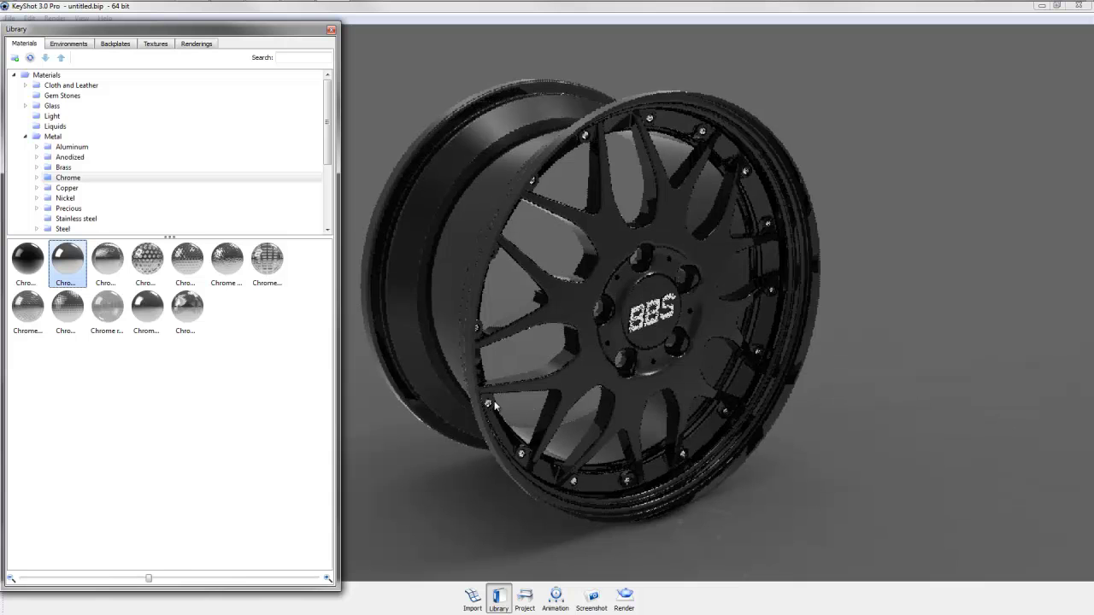
drag(67, 260, 643, 327)
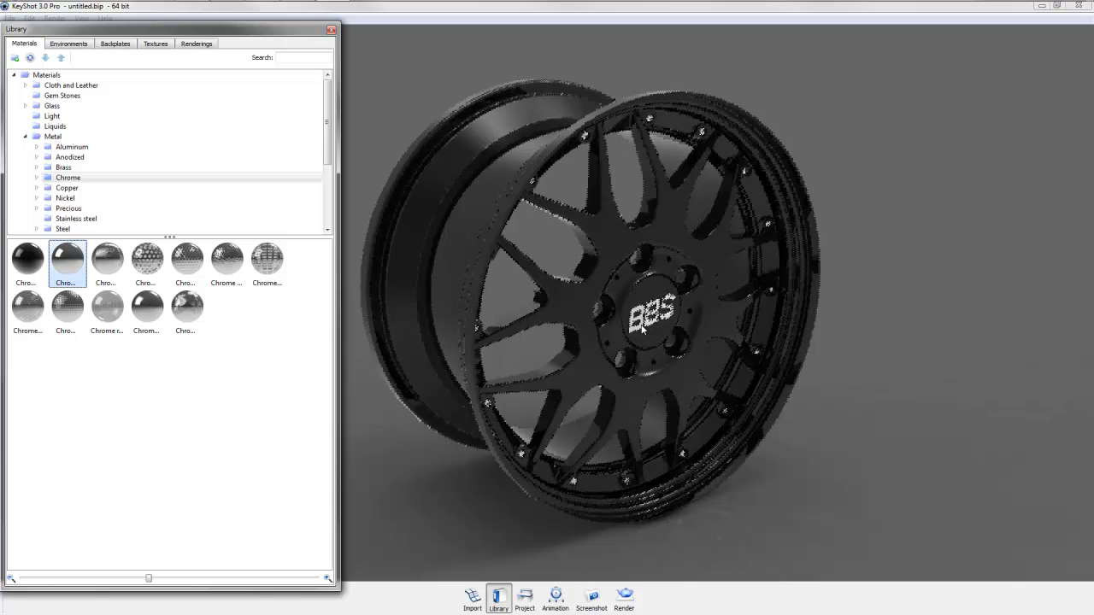
Rotate the whole wheel object so it lies flat with its face up, and snap it to the ground
right_click(459, 270)
click(510, 345)
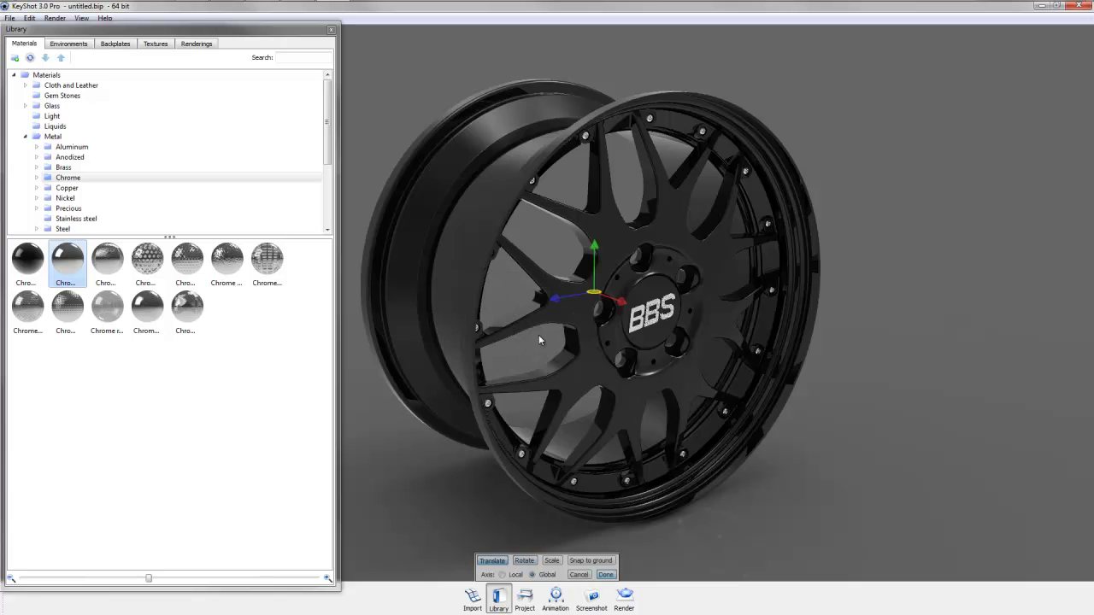
click(525, 561)
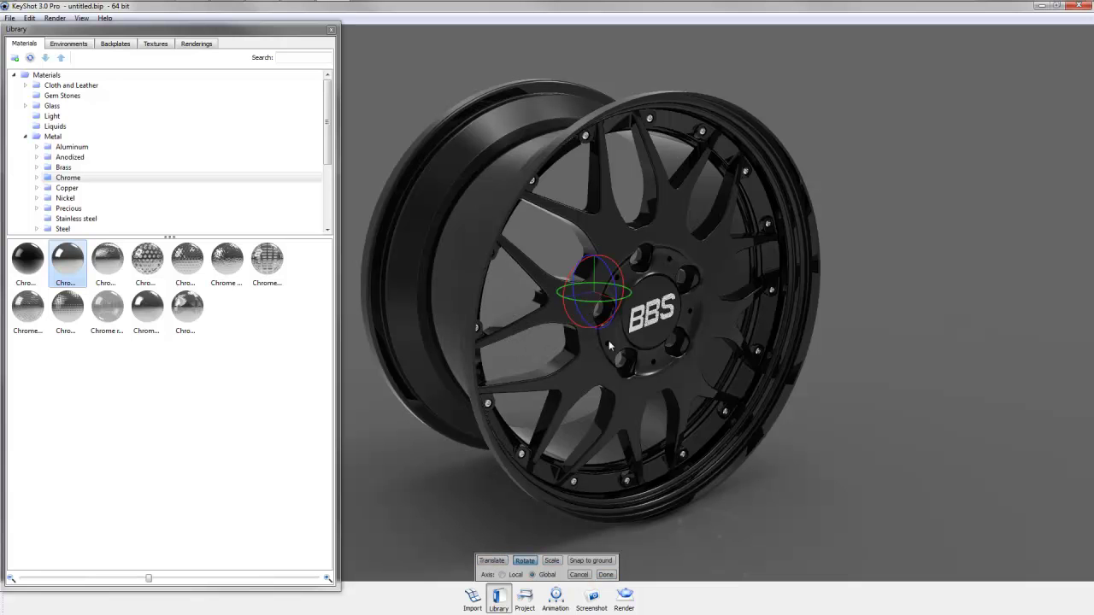
drag(611, 329, 609, 285)
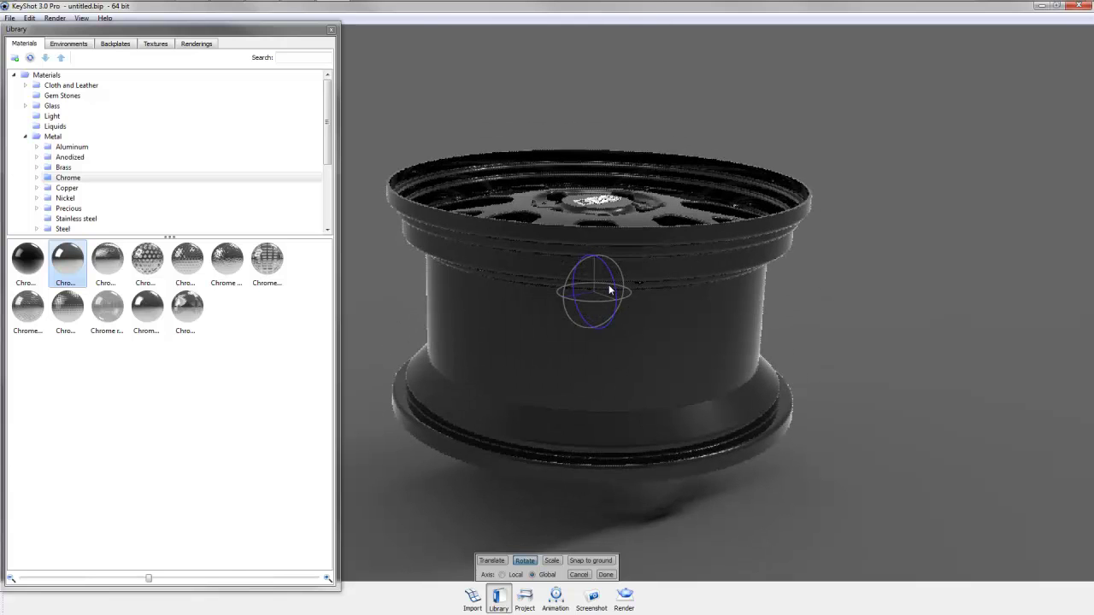
click(584, 560)
scroll(658, 378, down, 3)
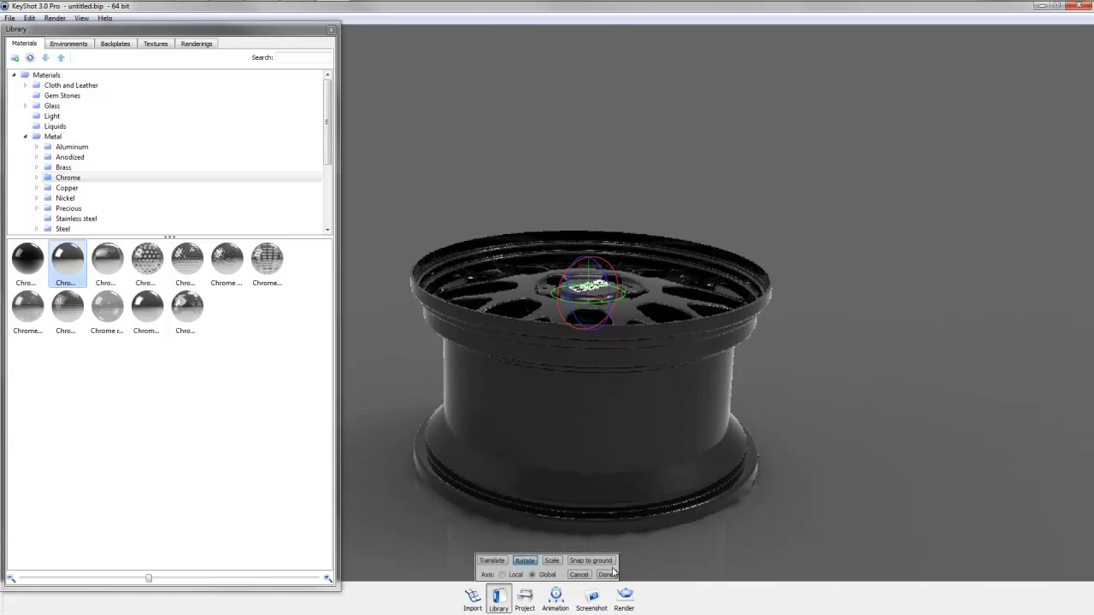
click(607, 575)
Close the material library and rotate the lighting environment to 97 for the face-up wheel
mouse_move(641, 392)
mouse_down()
mouse_move(635, 417)
mouse_move(635, 365)
mouse_move(638, 416)
mouse_move(638, 407)
mouse_up()
middle_drag(637, 406, 706, 441)
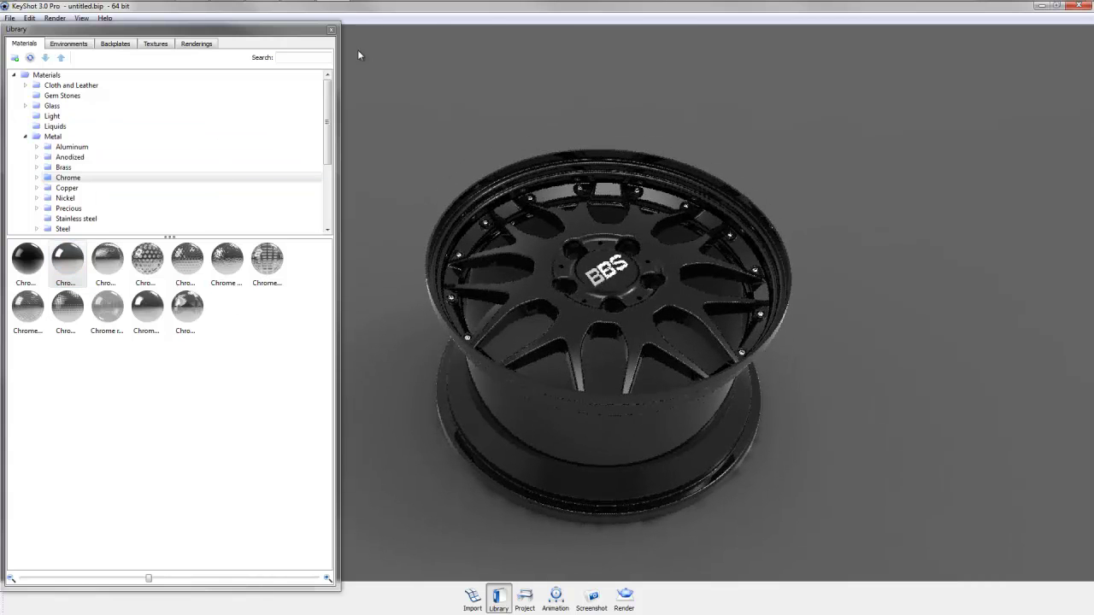
click(332, 29)
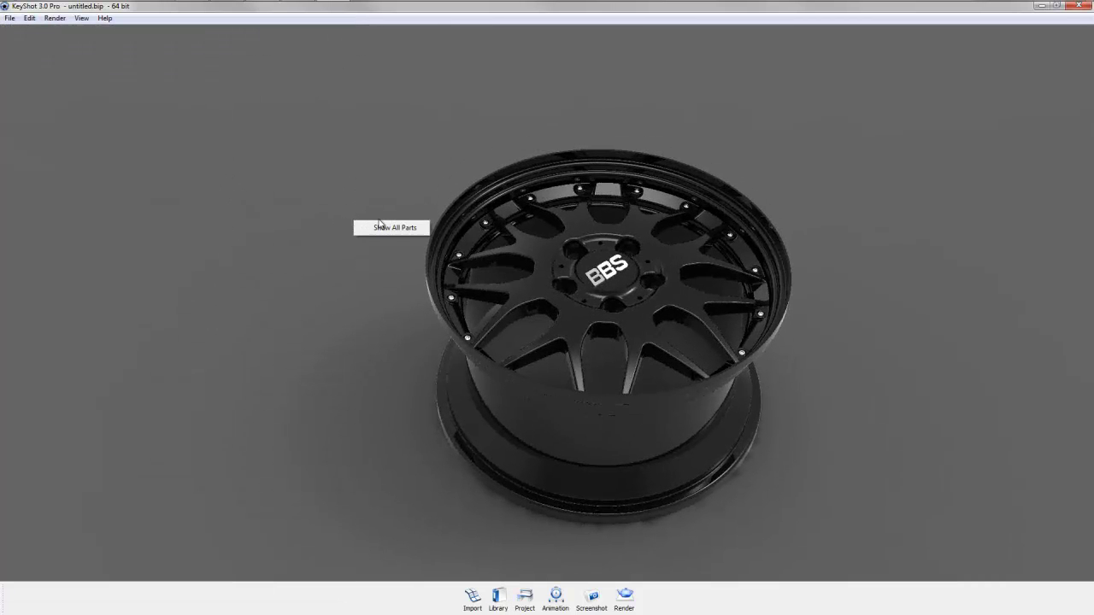
right_click(559, 268)
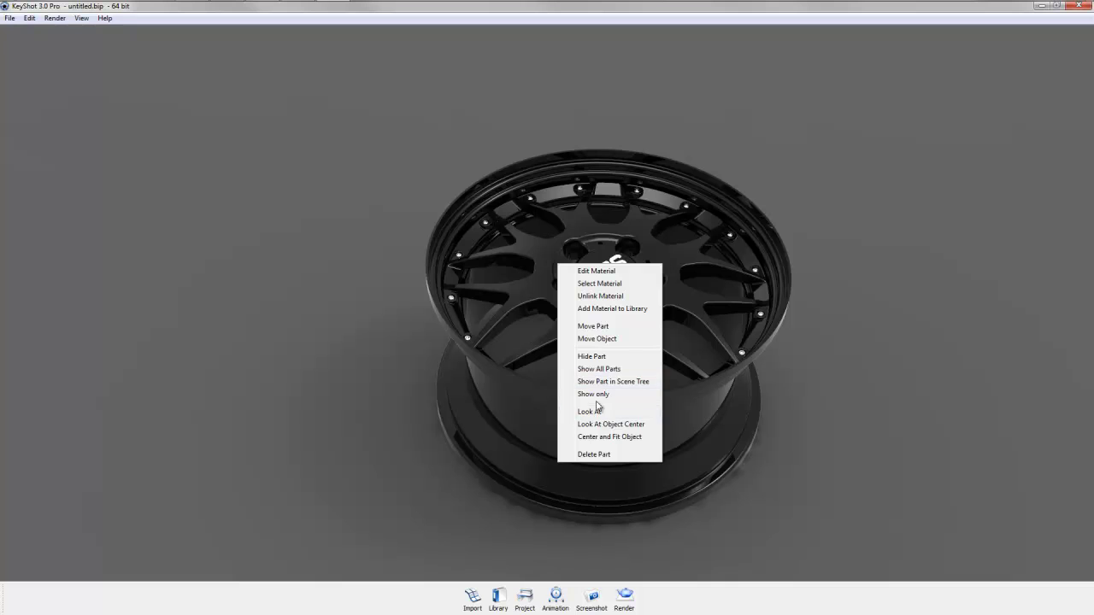
click(593, 275)
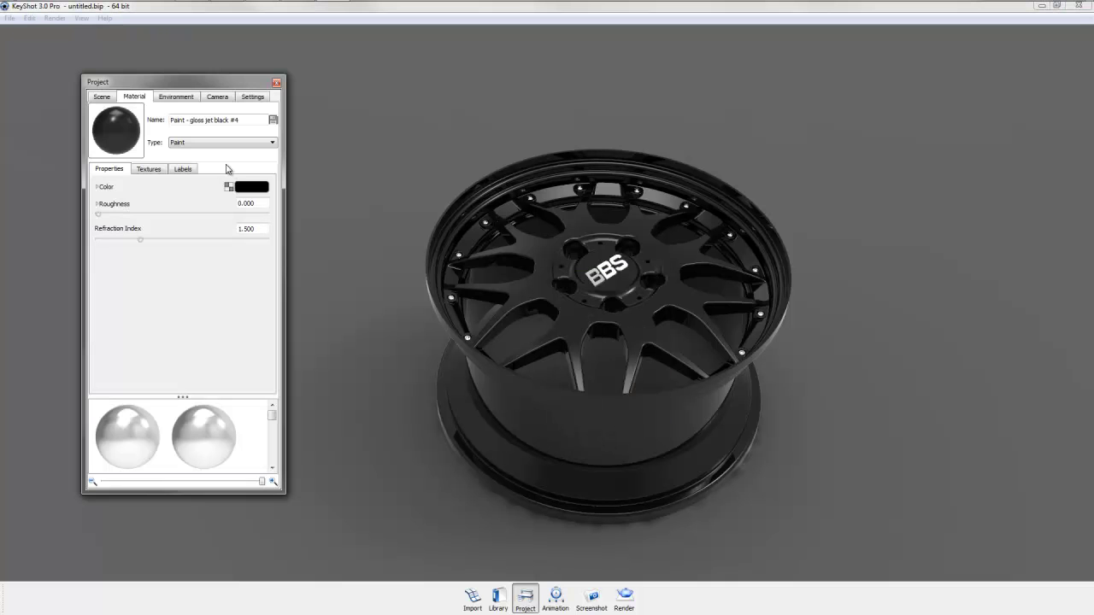
click(177, 97)
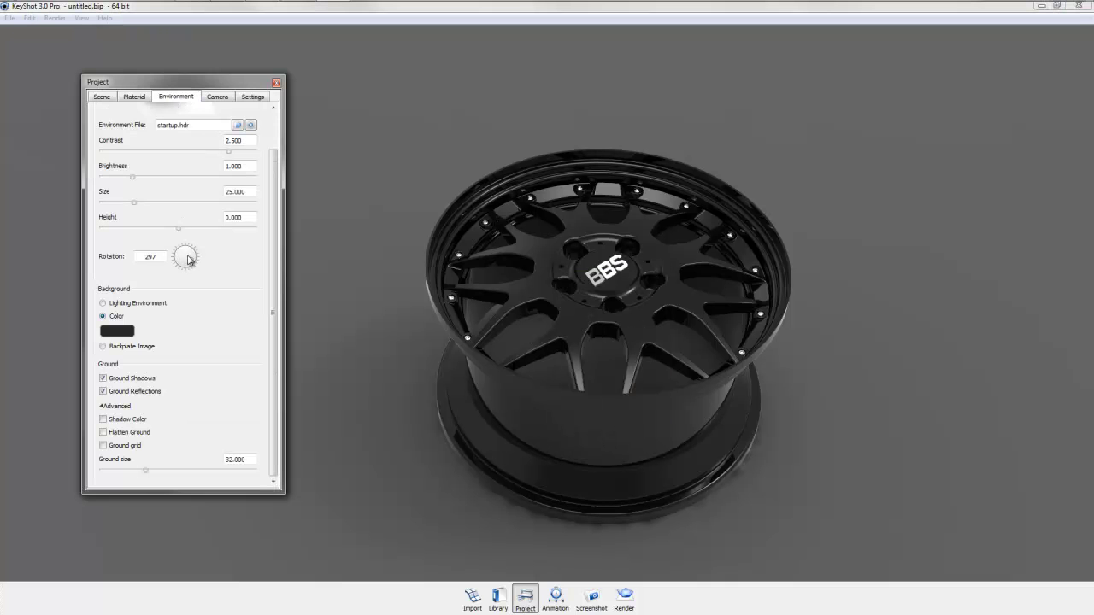
drag(192, 263, 167, 255)
Frame a low-angle close-up of the wheel face around the BBS center cap, and close the project settings
drag(630, 382, 673, 258)
scroll(760, 260, up, 5)
middle_drag(662, 280, 556, 326)
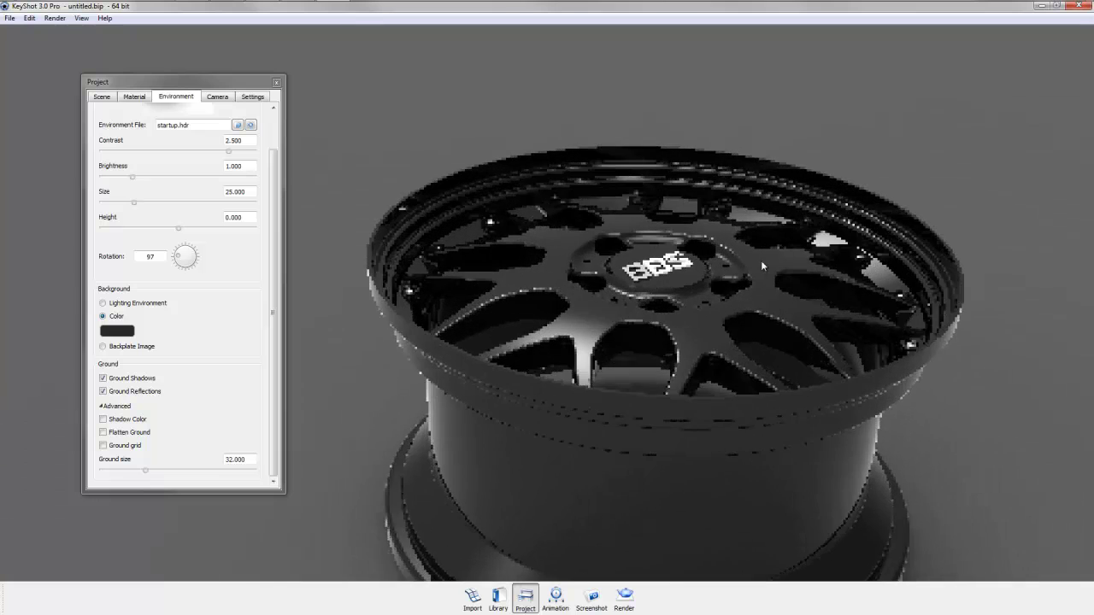
scroll(555, 325, up, 6)
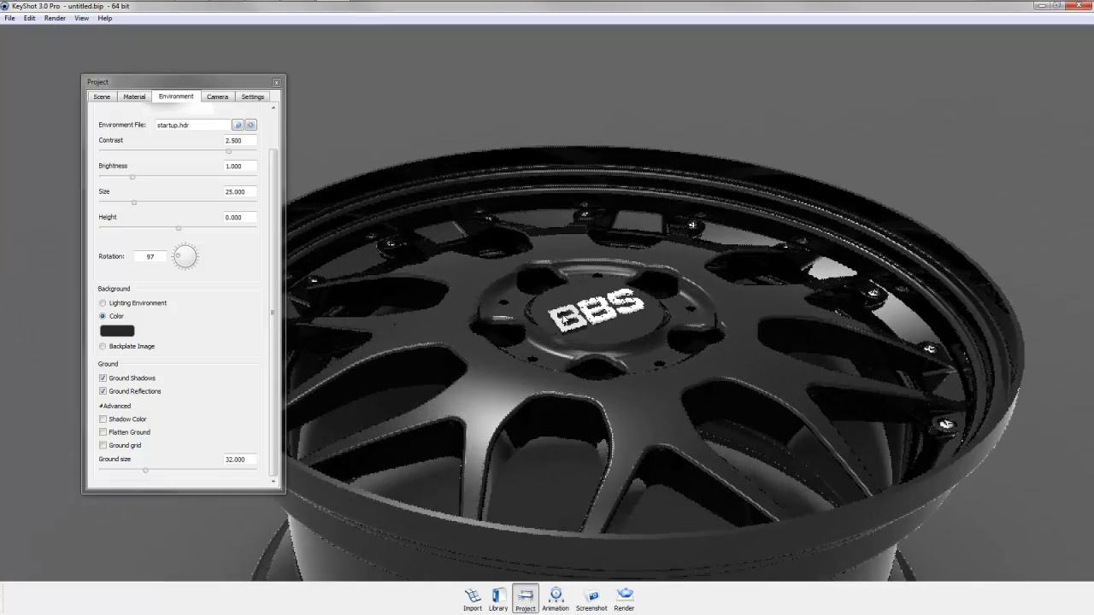
middle_drag(429, 263, 347, 254)
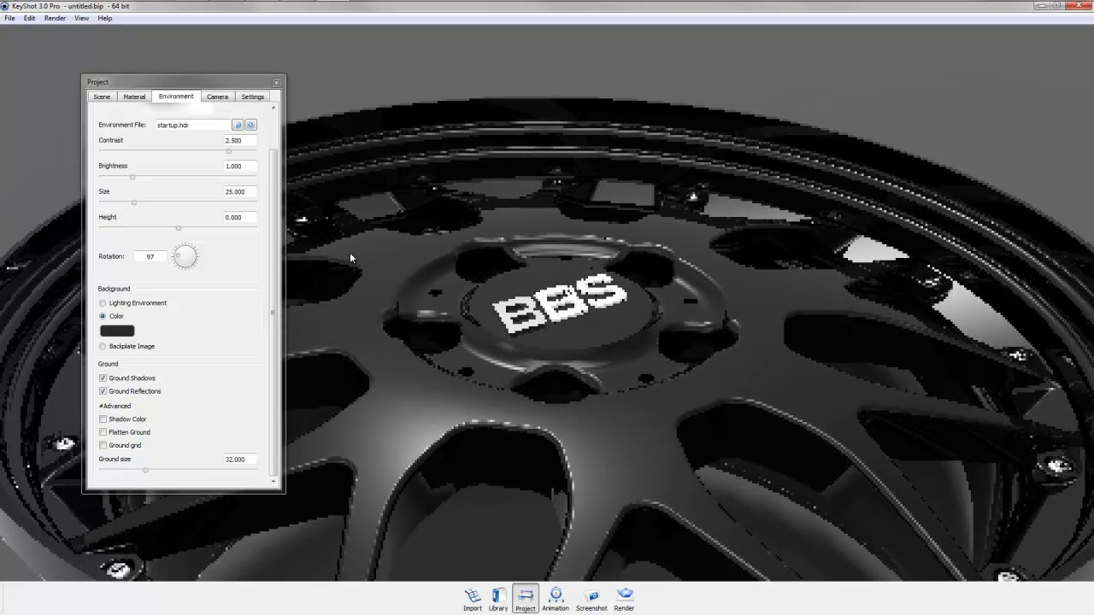
drag(206, 86, 197, 40)
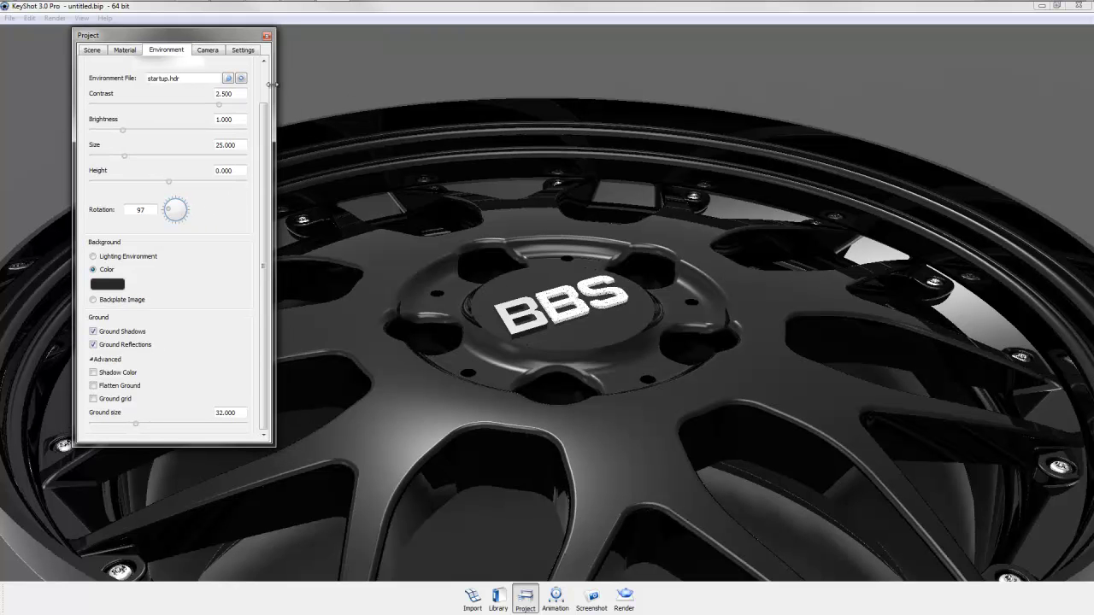
click(266, 37)
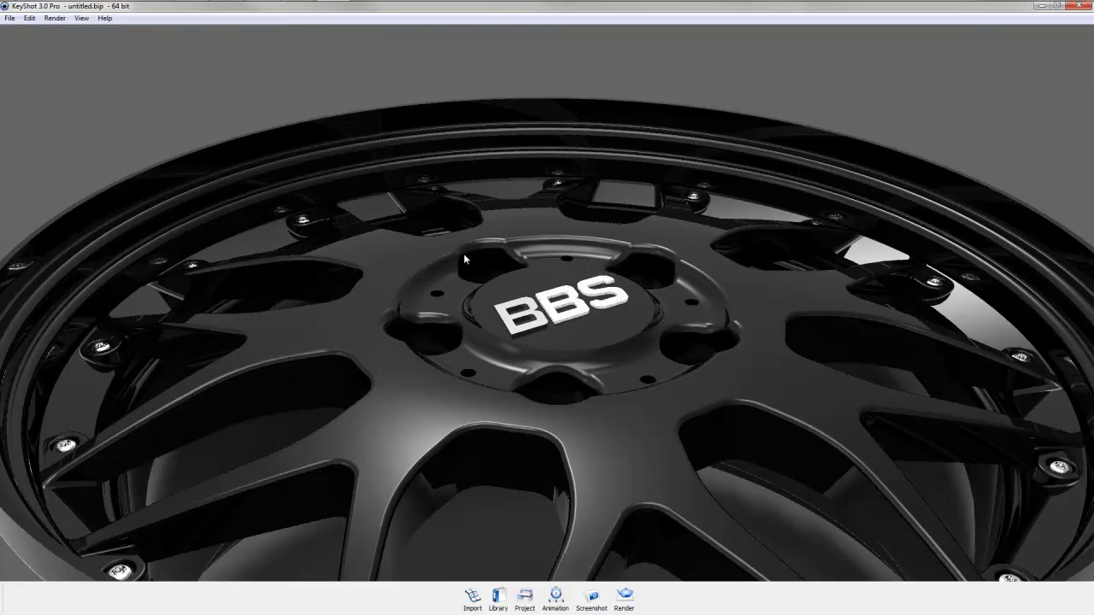
Render the close-up as a 2499 x 1273 JPEG still to the desktop, and close the finished render and its options
click(626, 598)
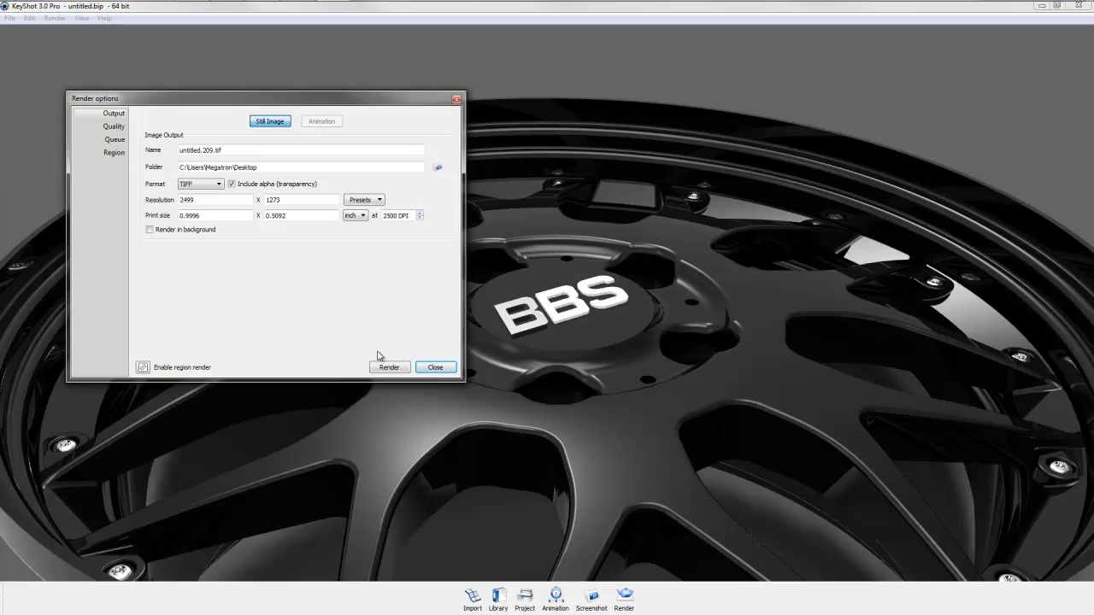
click(214, 185)
click(204, 196)
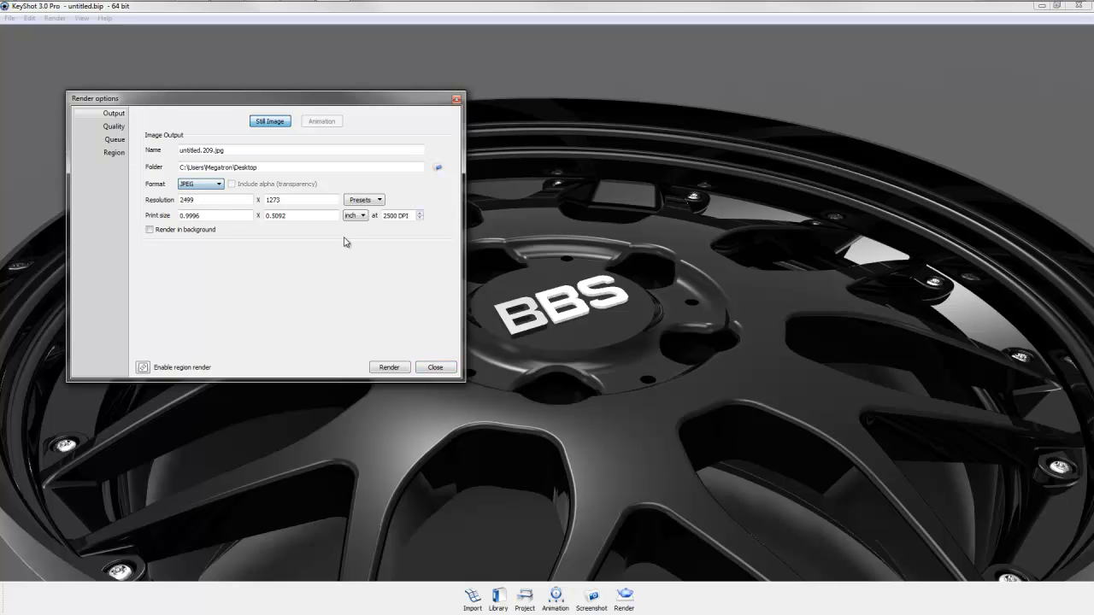
click(389, 367)
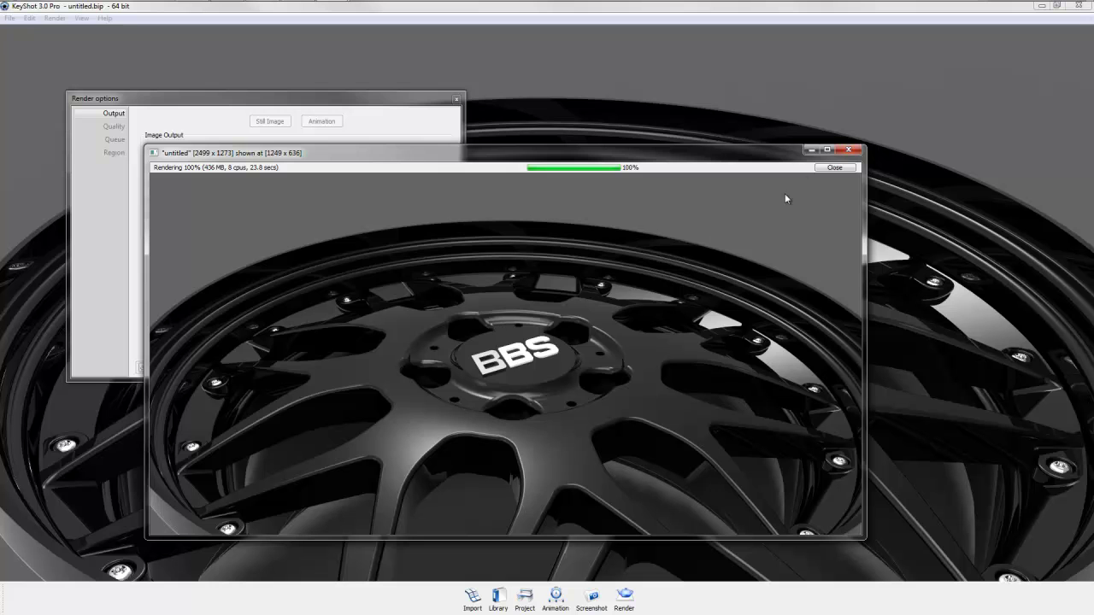
click(836, 168)
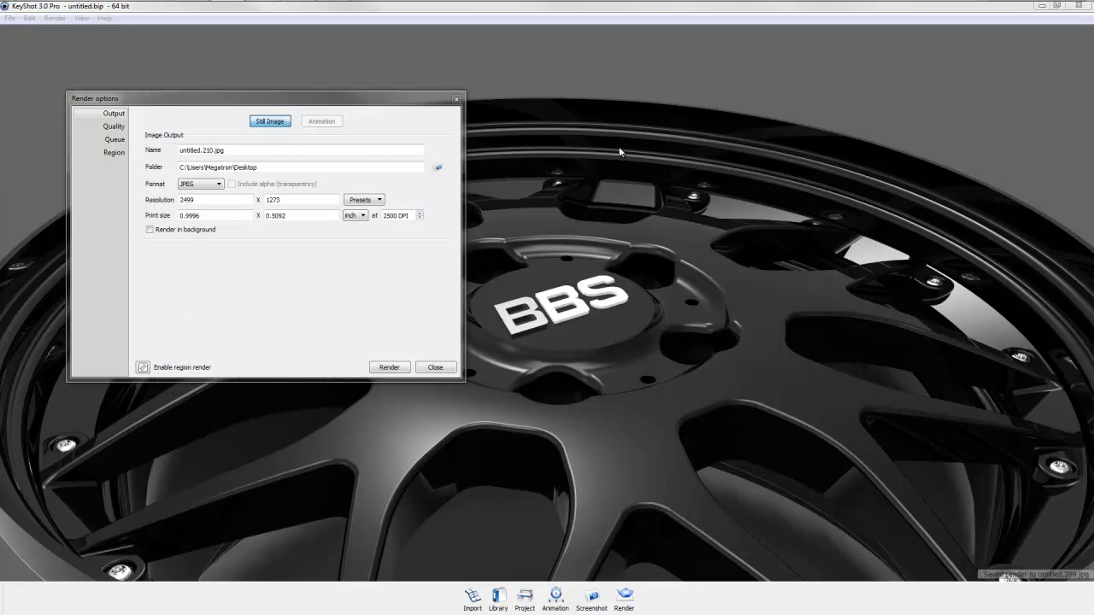
click(435, 368)
View the untitled.209 render from the desktop, and close the picture
click(1041, 6)
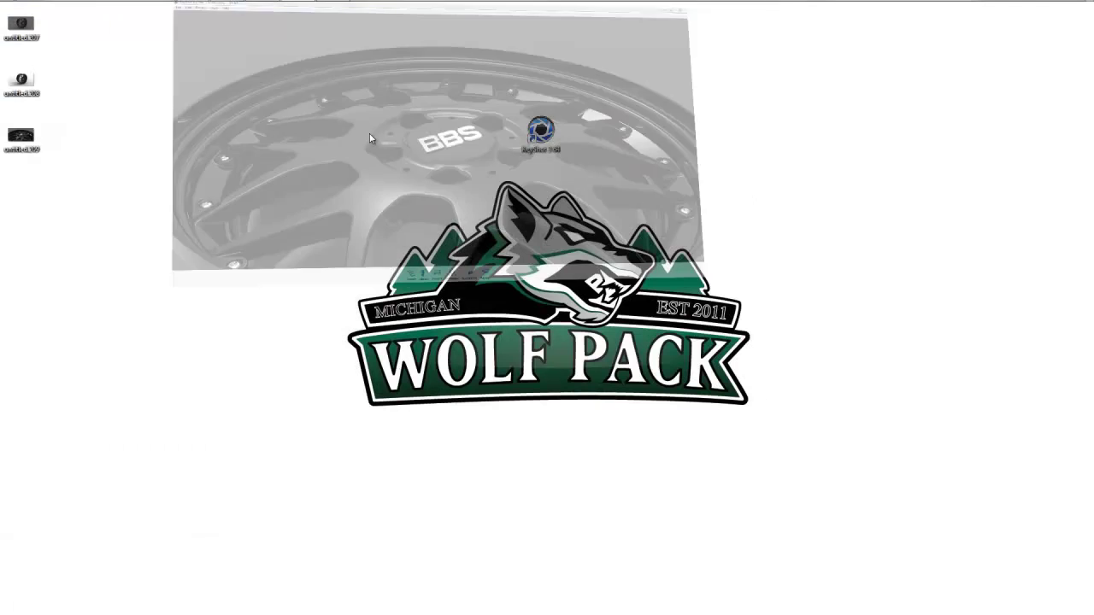
click(20, 135)
double_click(21, 137)
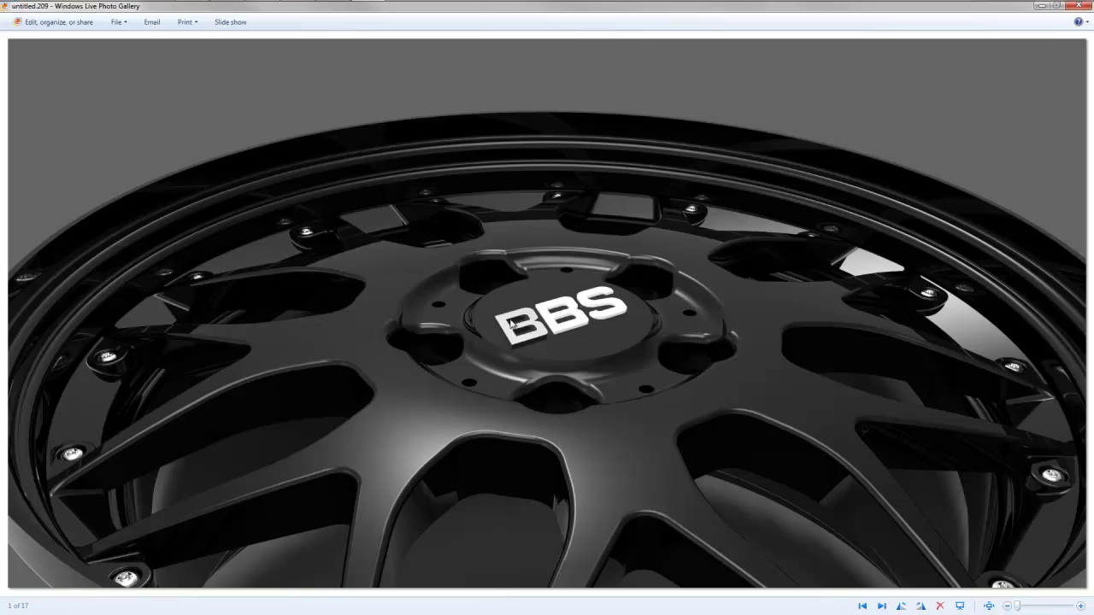
click(1079, 6)
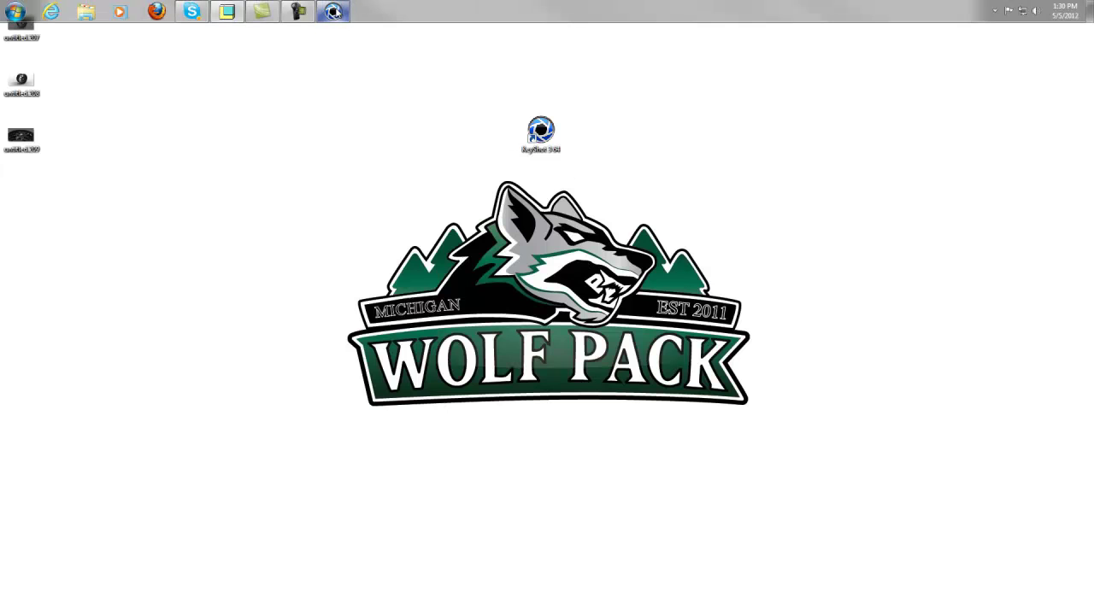
Switch to KeyShot and browse the Plastic, Soft Touch and Paint materials in the library, ending at the Gloss paints
click(335, 10)
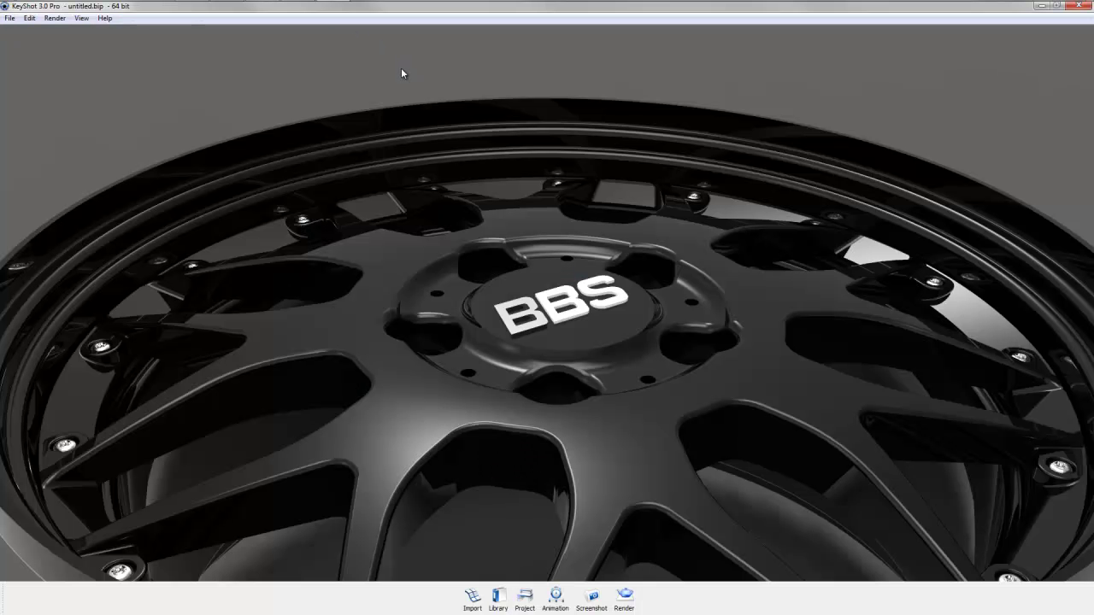
click(500, 603)
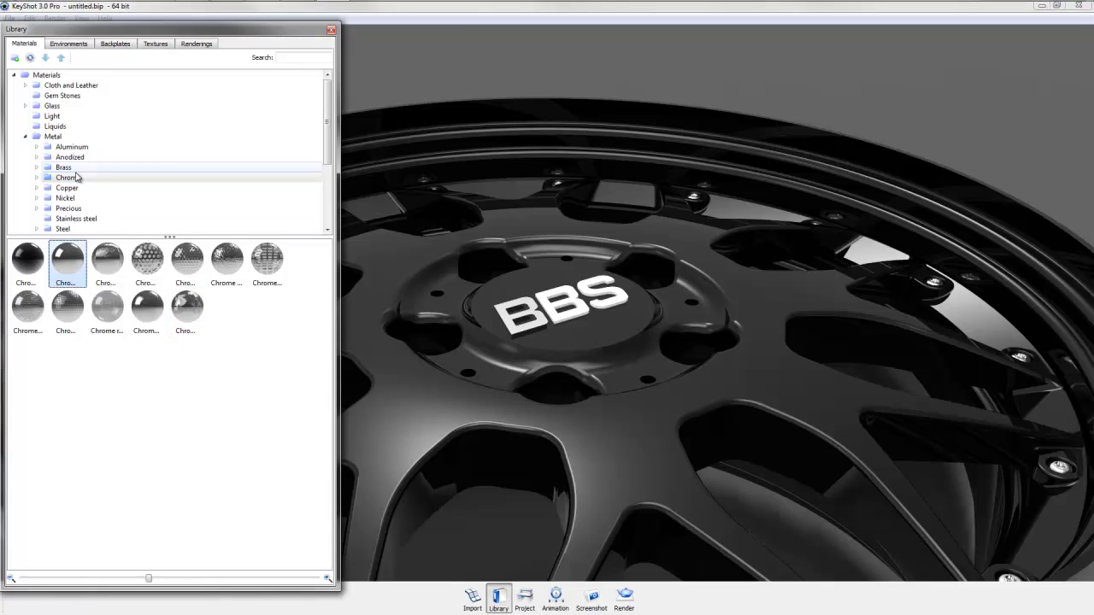
click(26, 137)
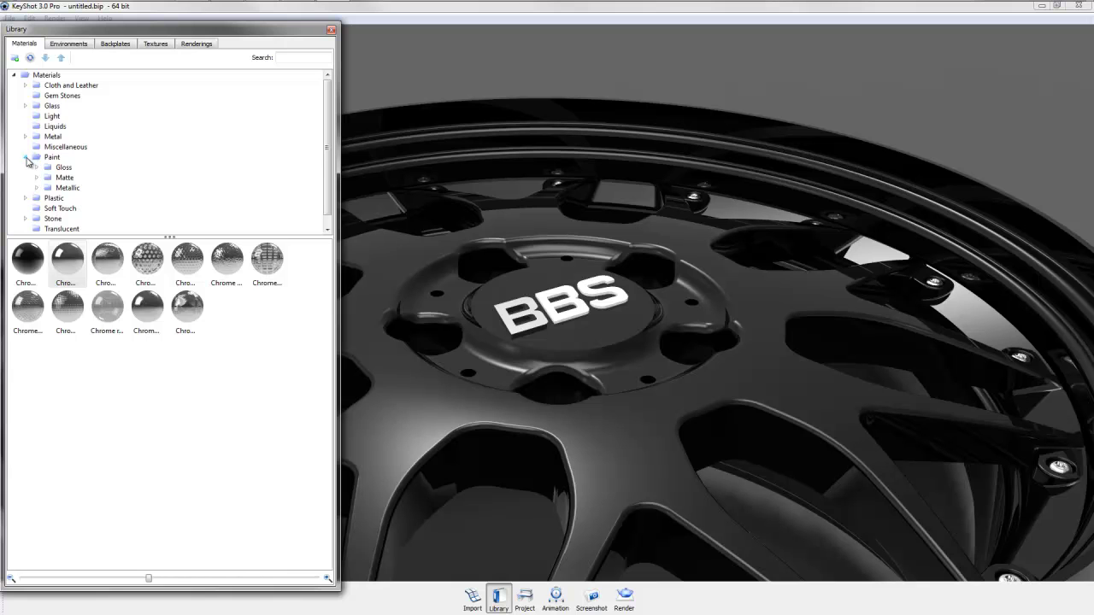
click(48, 198)
scroll(85, 341, down, 10)
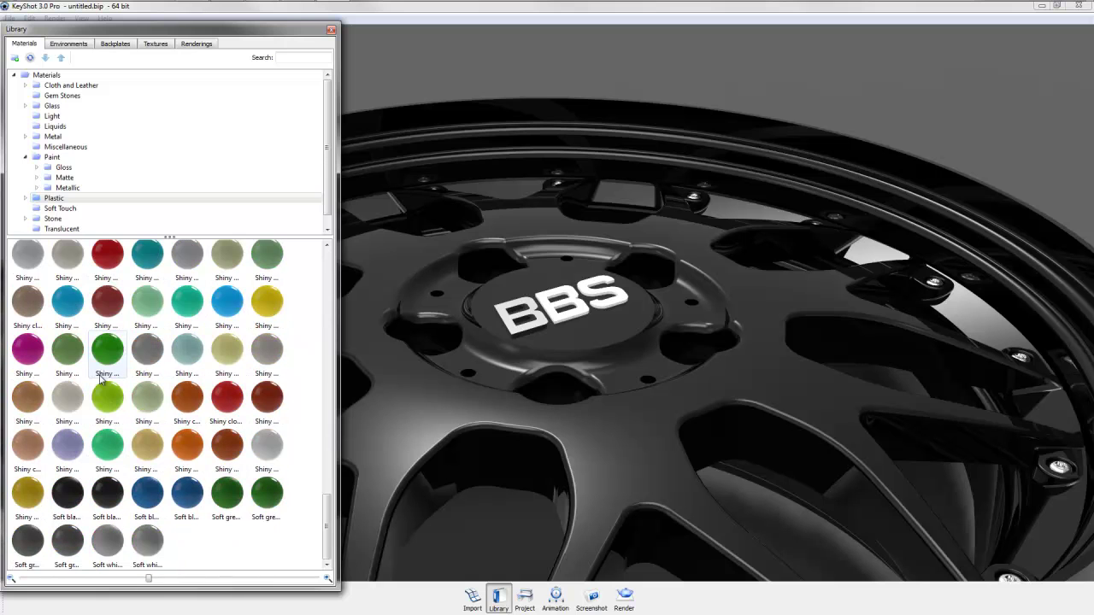
click(48, 210)
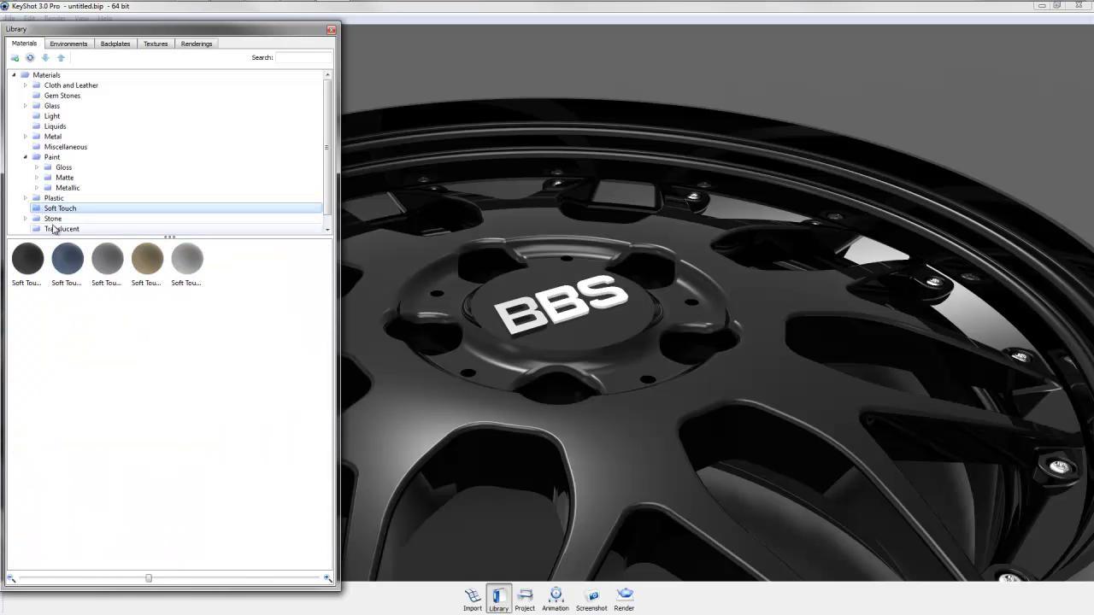
click(62, 189)
click(58, 179)
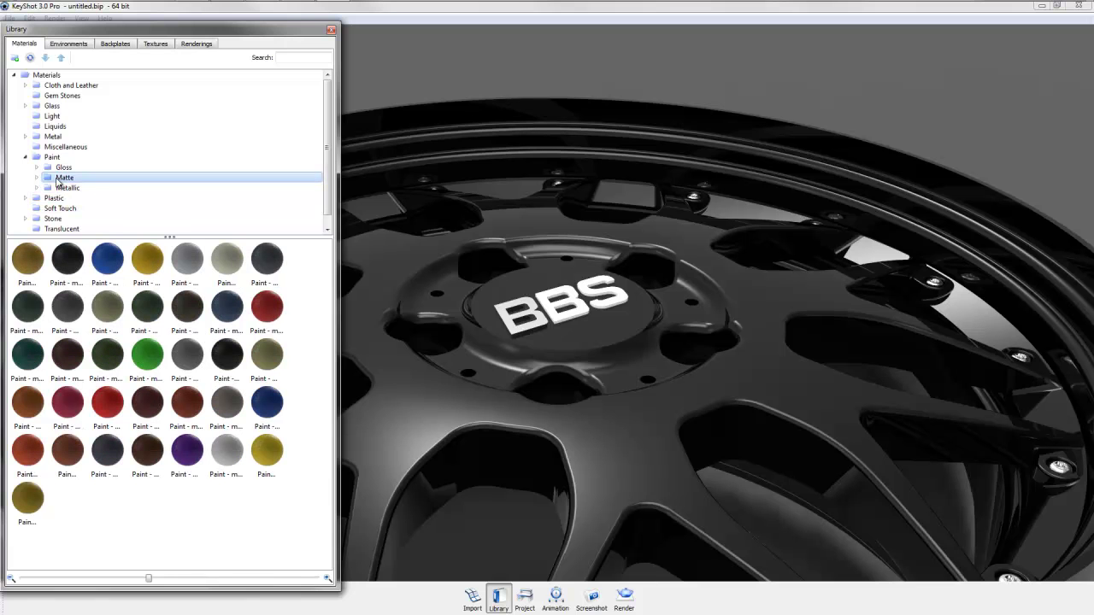
click(61, 168)
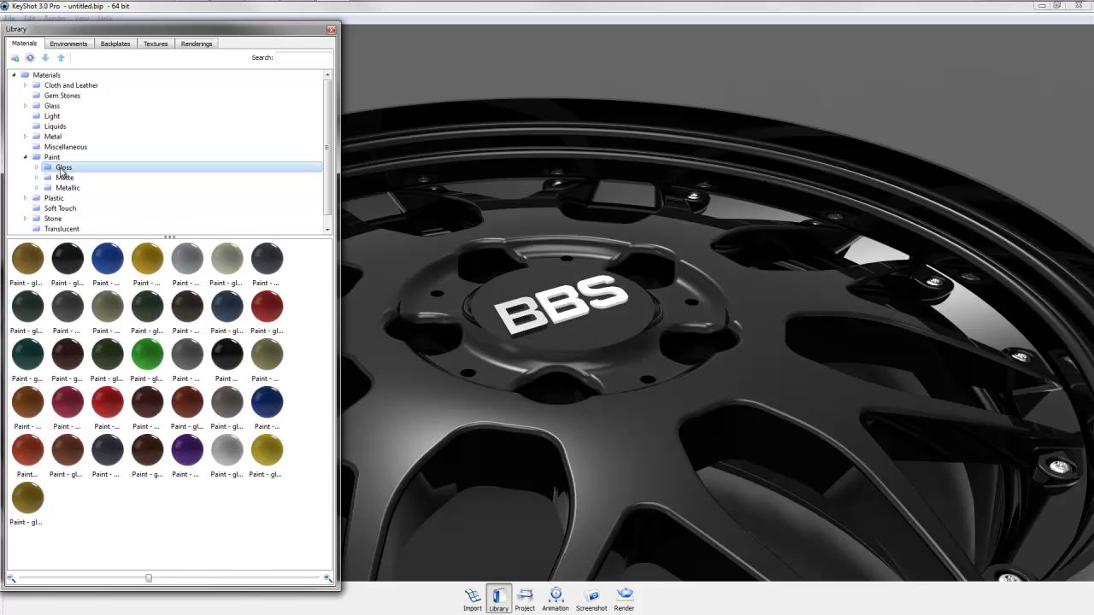
Apply Paint - gloss sapphire blue to the wheel spokes and center cap, and a gloss black paint to the BBS logo
mouse_move(267, 402)
mouse_down()
mouse_move(504, 323)
mouse_move(522, 328)
mouse_move(510, 319)
mouse_up()
mouse_move(266, 400)
mouse_down()
mouse_move(561, 338)
mouse_move(564, 318)
mouse_up()
mouse_move(265, 407)
mouse_down()
mouse_move(653, 324)
mouse_move(623, 296)
mouse_move(282, 407)
mouse_move(374, 398)
mouse_up()
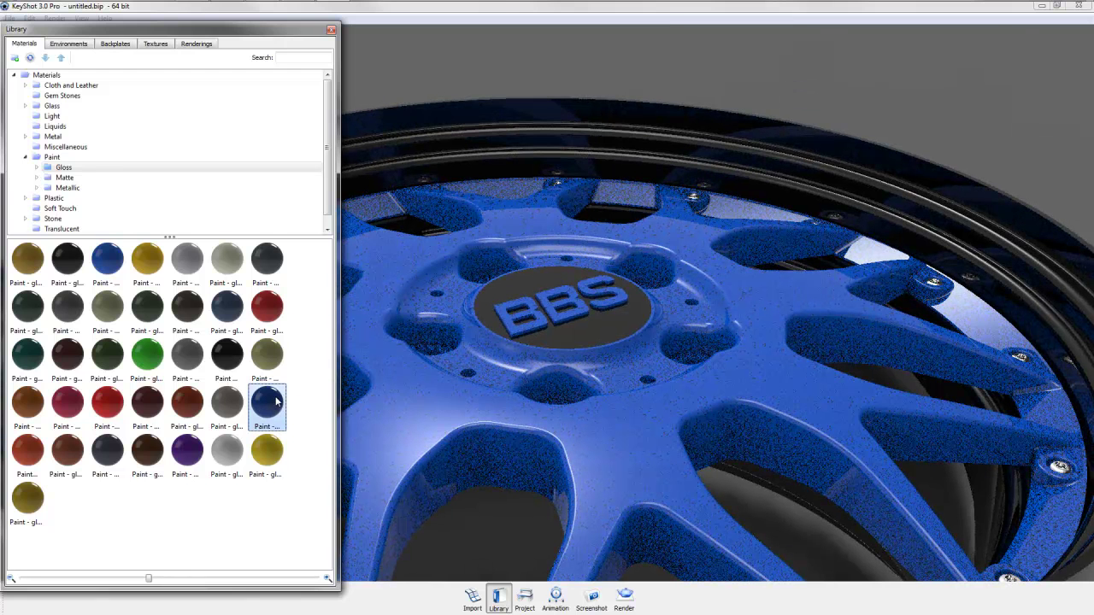
mouse_move(276, 402)
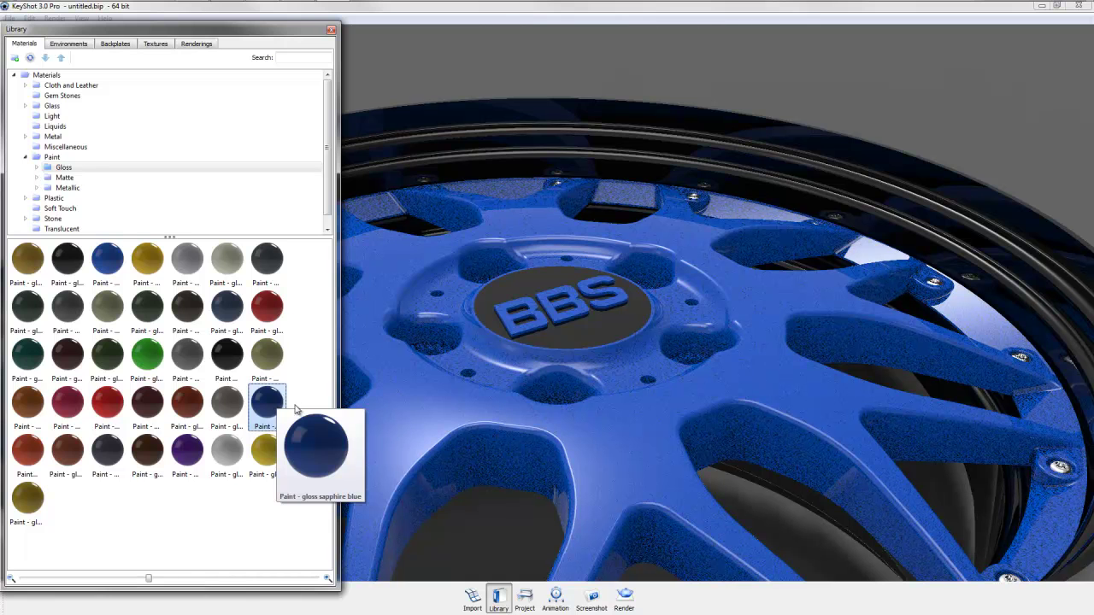
drag(274, 409, 588, 332)
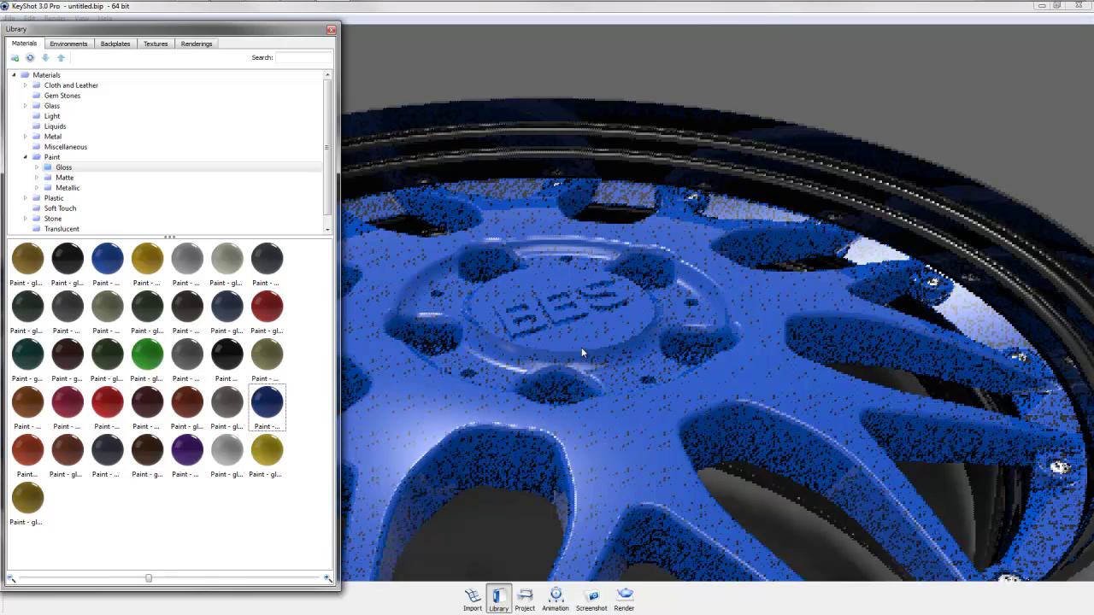
mouse_move(224, 357)
mouse_down()
mouse_move(553, 306)
mouse_move(593, 319)
mouse_move(608, 299)
mouse_up()
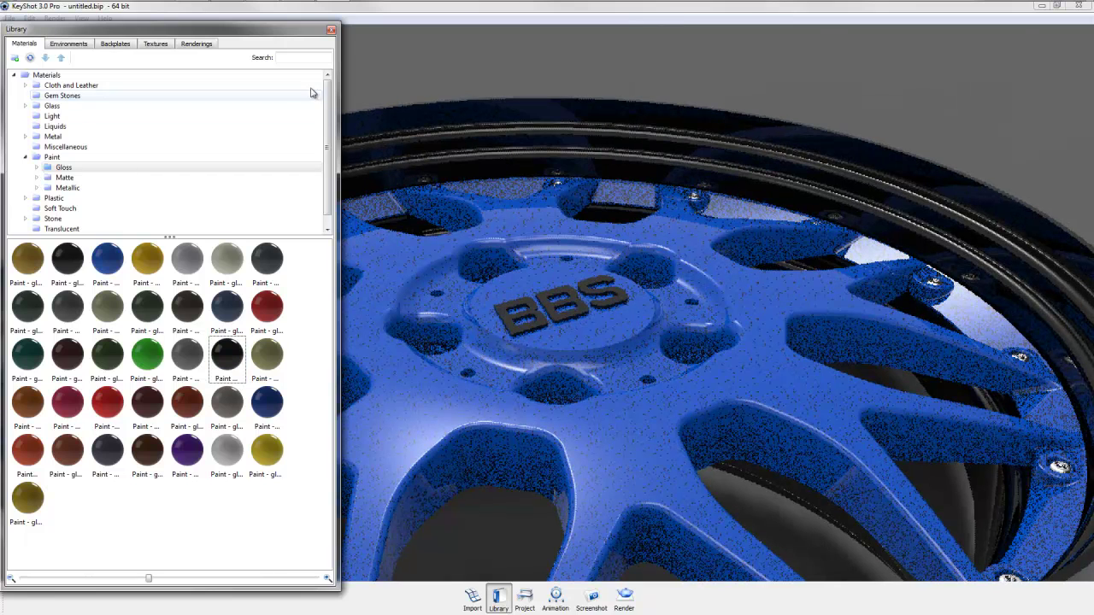
click(332, 29)
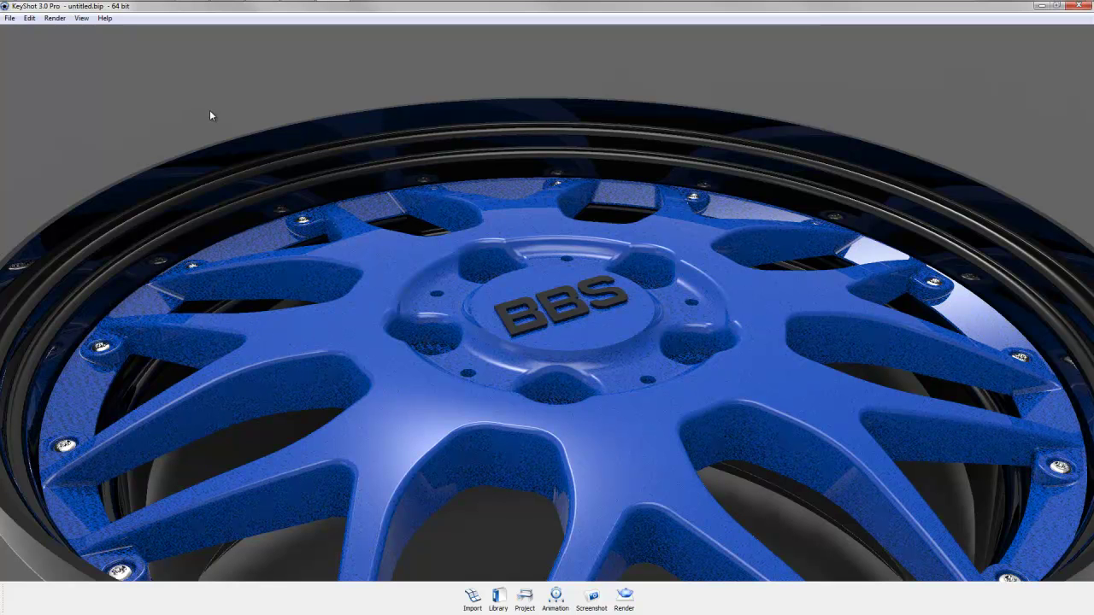
Inspect the outer rim's paint material with its textures and labels, and set the environment brightness to 2.230
right_click(238, 173)
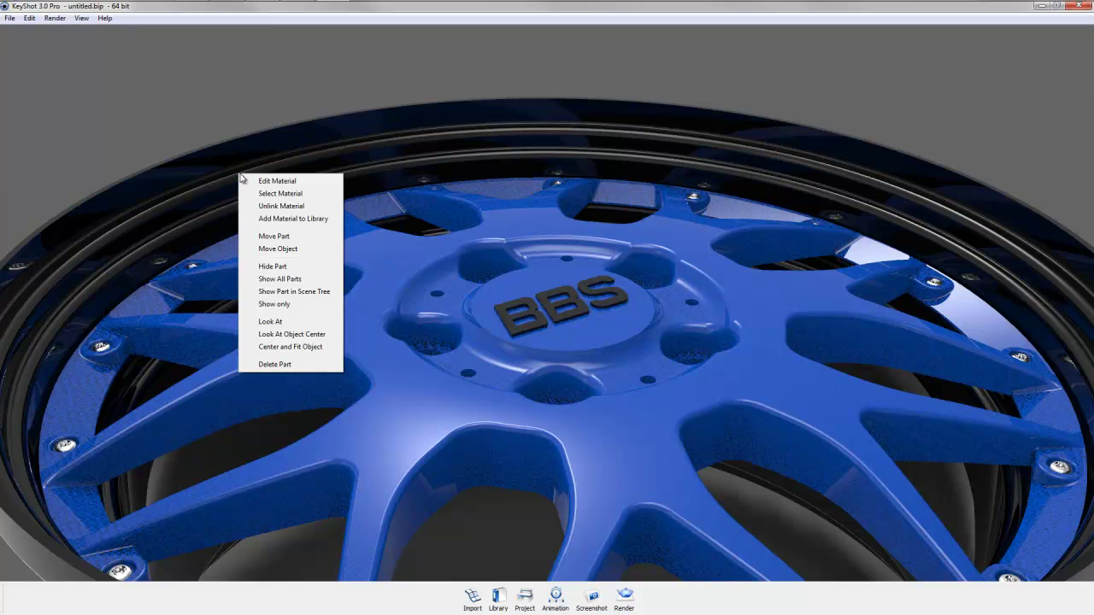
click(257, 182)
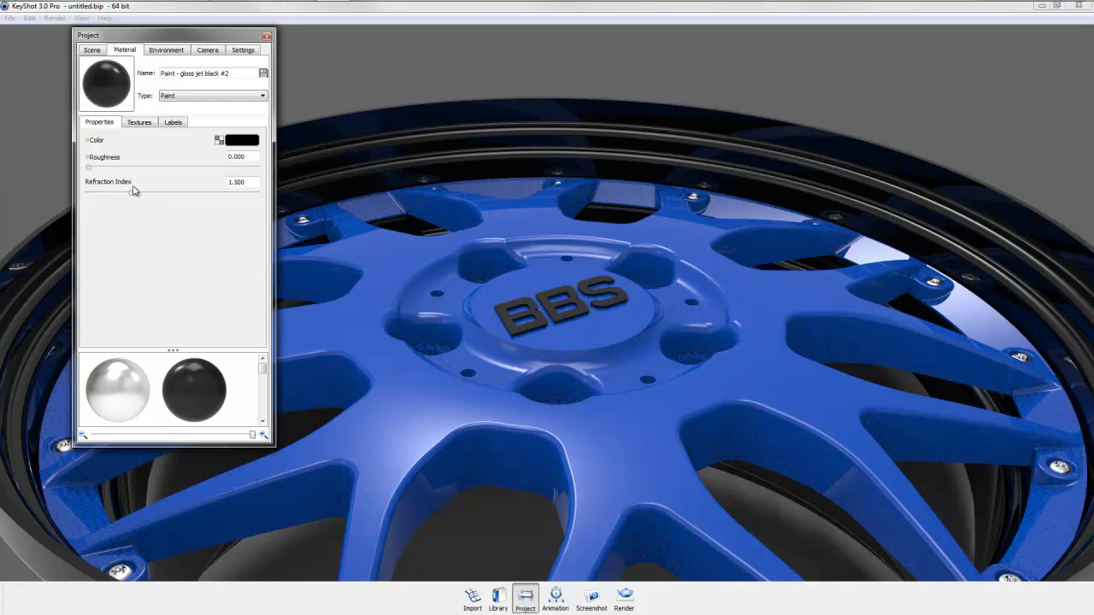
click(140, 124)
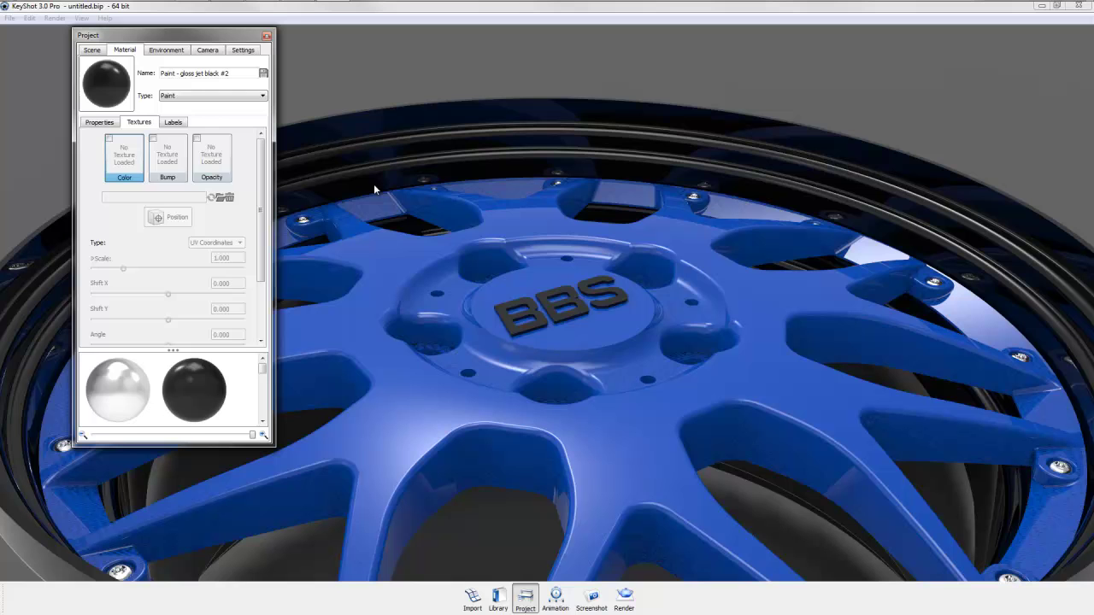
click(181, 122)
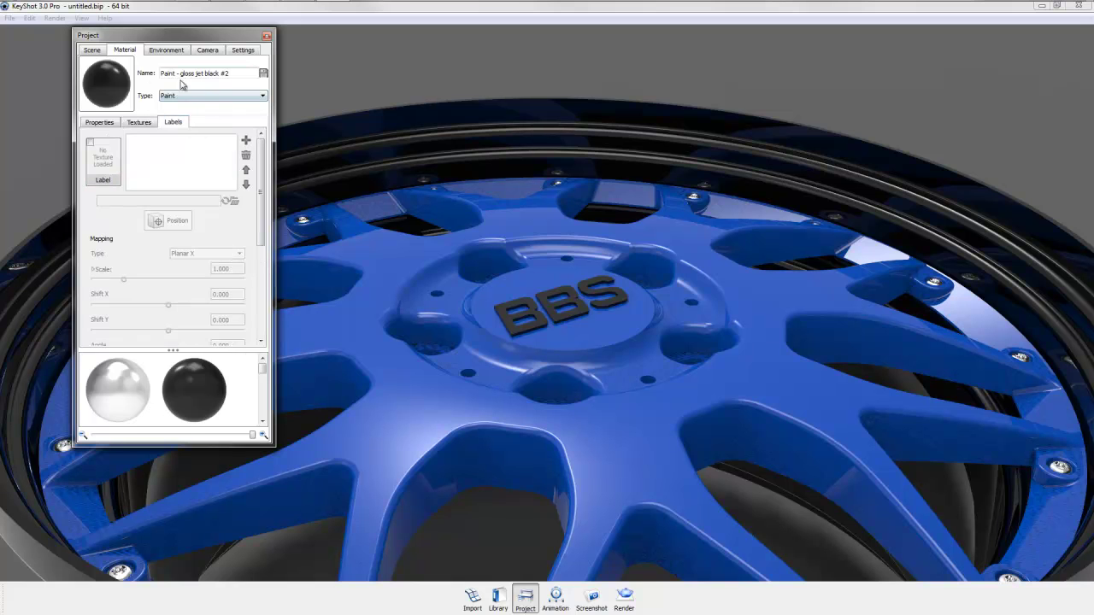
click(171, 54)
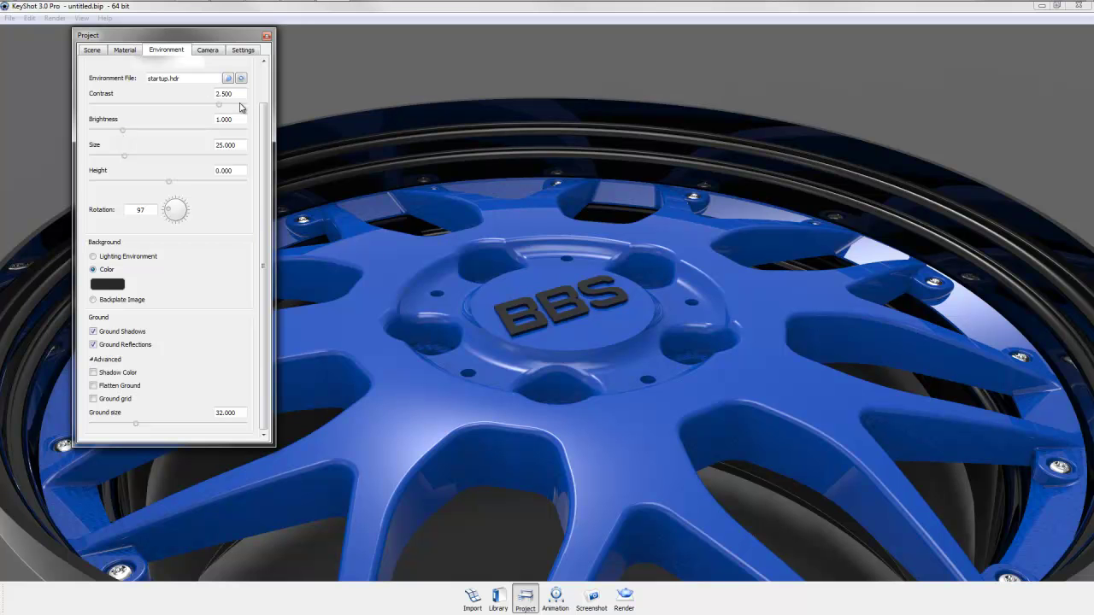
drag(122, 131, 161, 133)
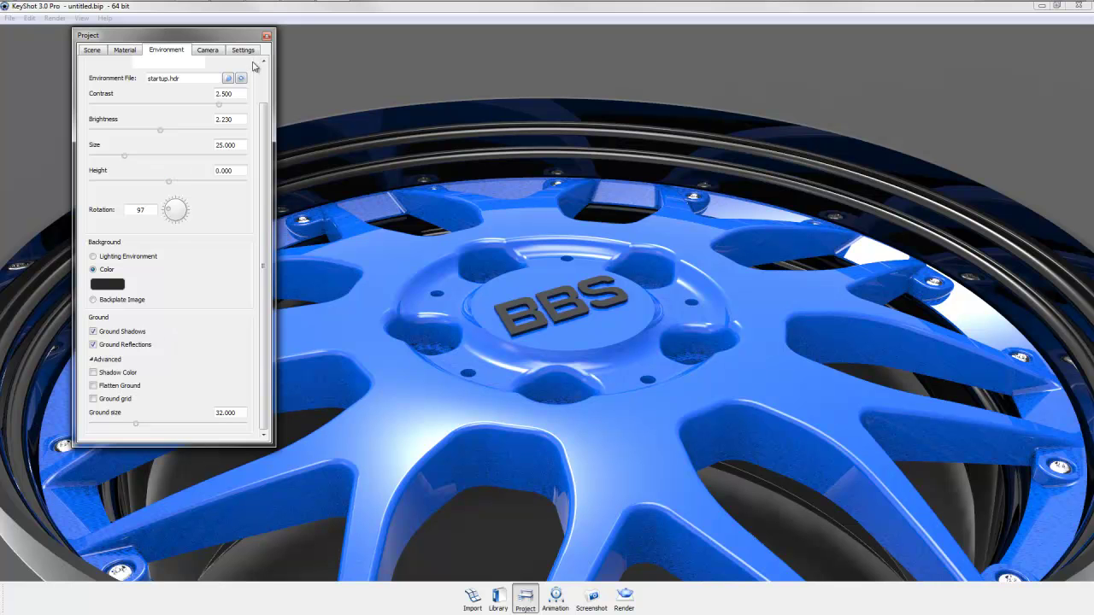
Render the blue wheel close-up as the still JPEG untitled.210 at 2499 x 1273, and close the finished render and its options
click(266, 36)
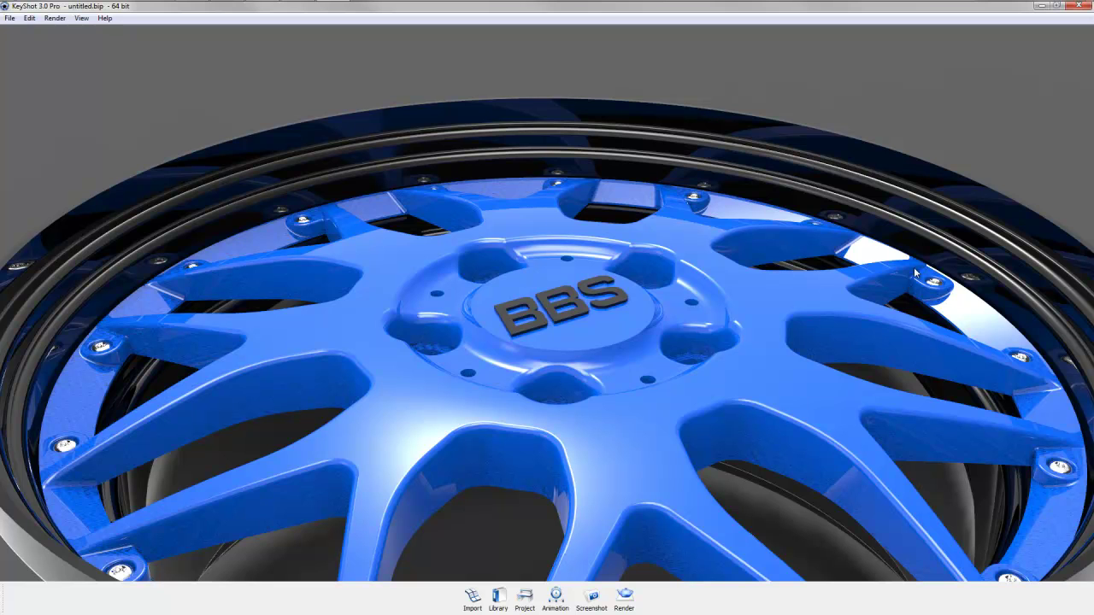
click(627, 599)
click(386, 367)
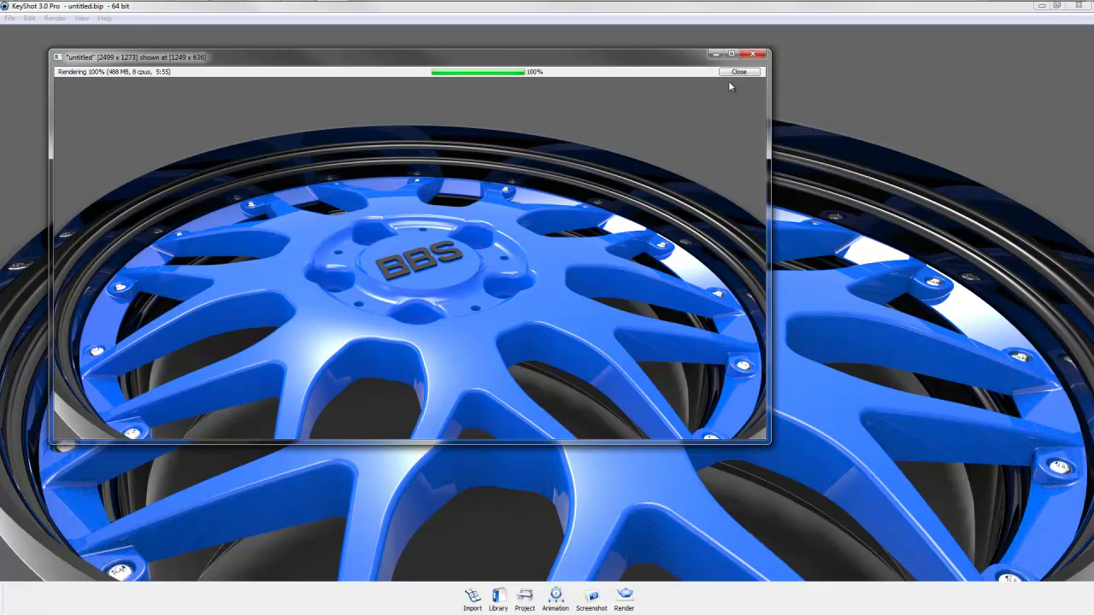
click(739, 72)
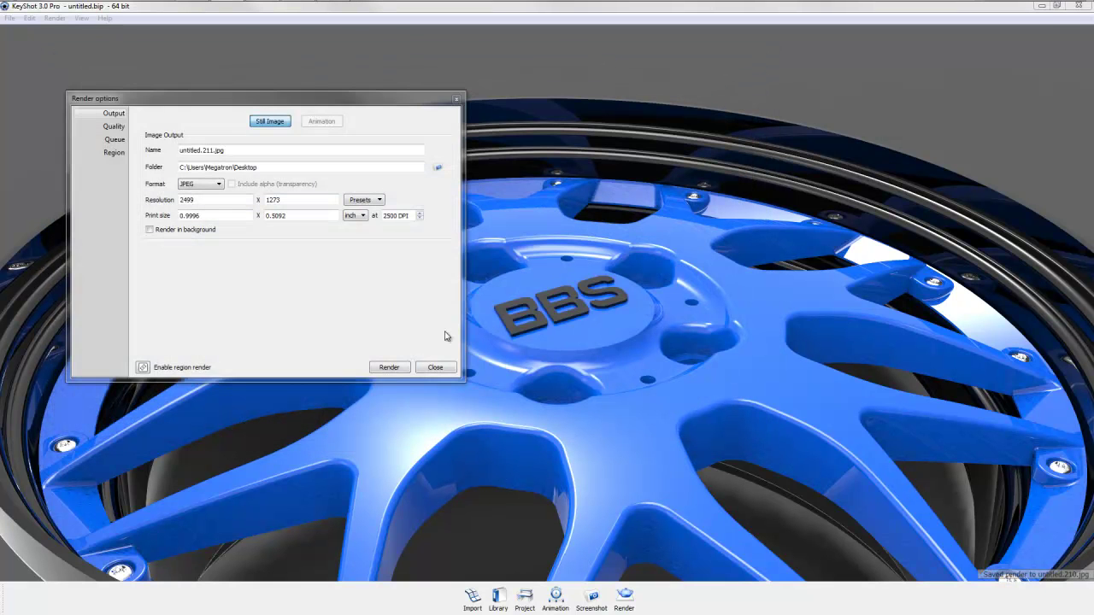
click(434, 367)
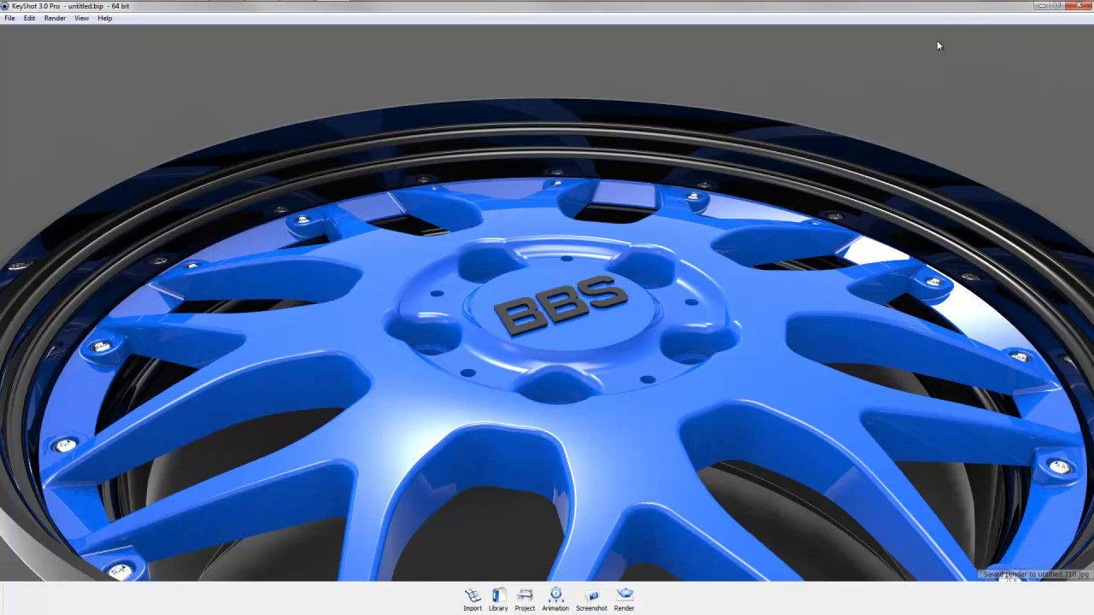
scroll(448, 272, down, 8)
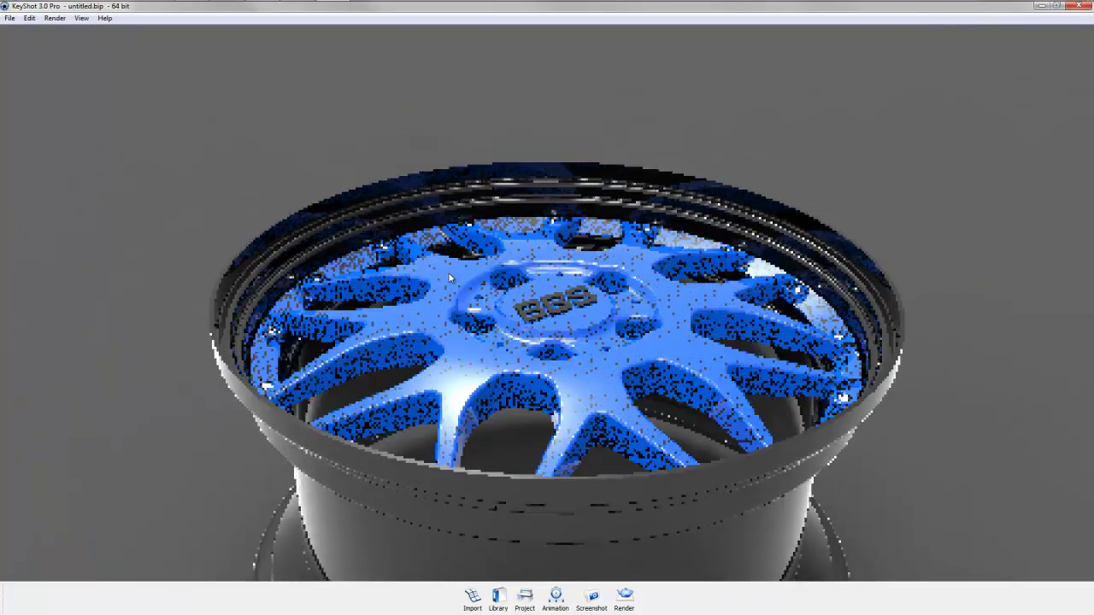
middle_drag(485, 227, 483, 170)
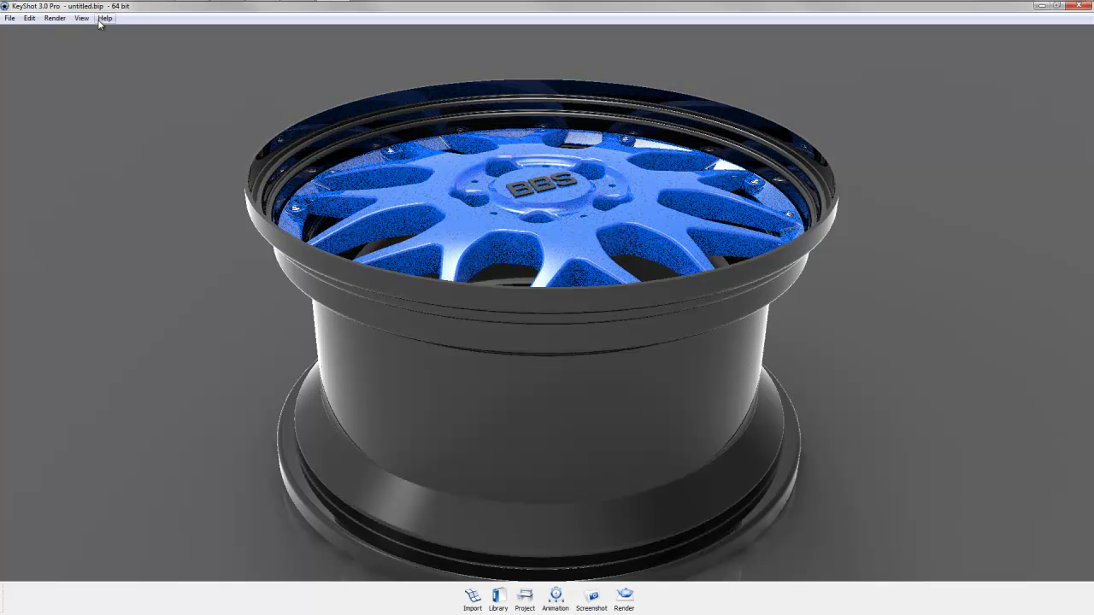
click(10, 18)
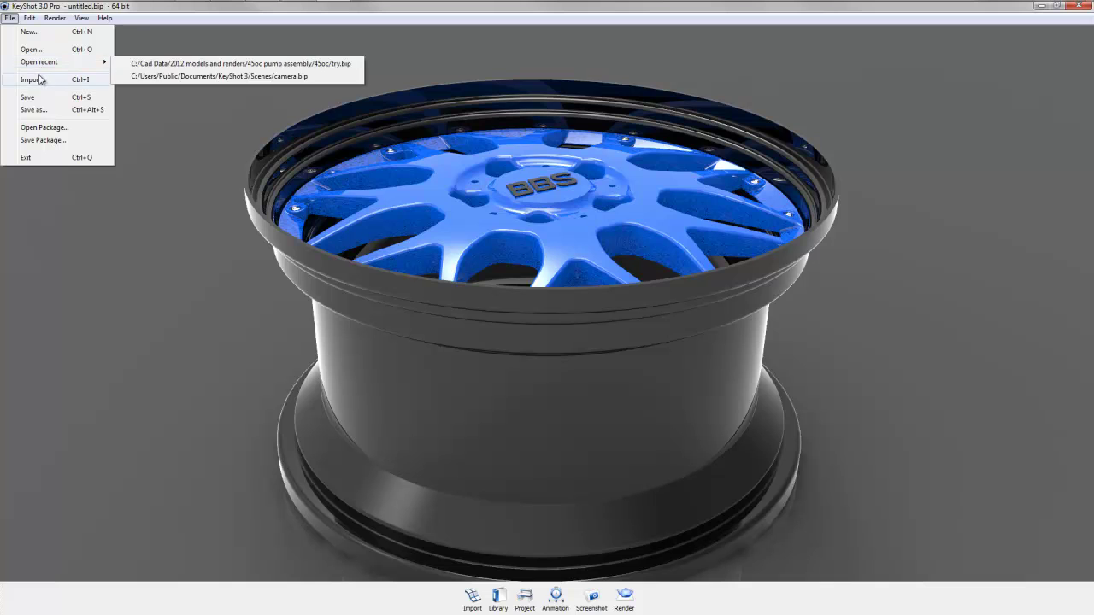
mouse_move(86, 65)
mouse_move(209, 77)
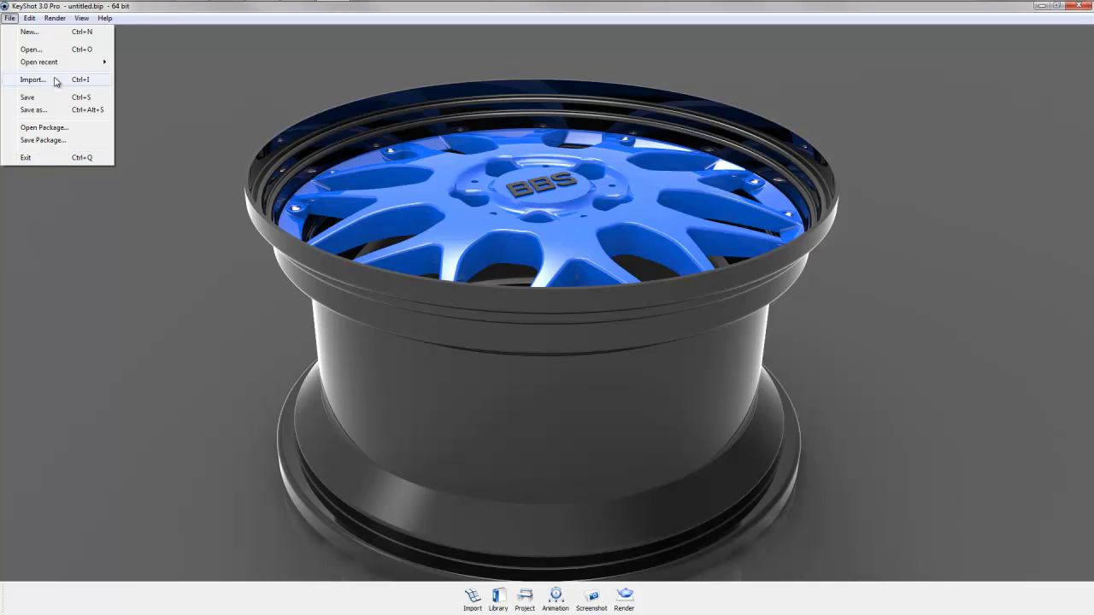
Review the General and Interface preferences, and set the resources location for all folders to the Desktop
mouse_move(32, 21)
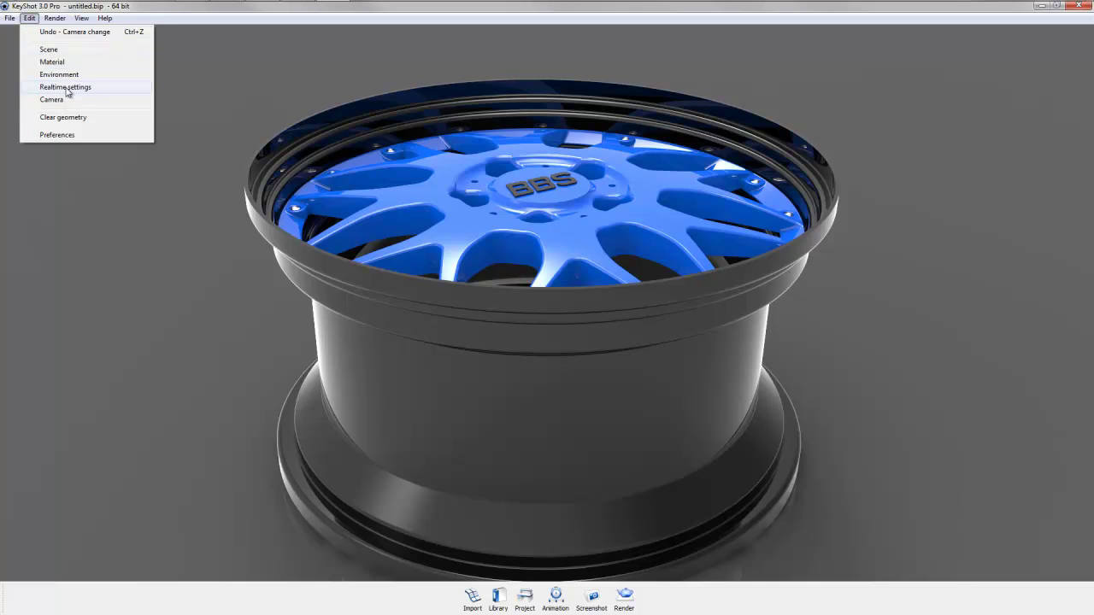
click(56, 135)
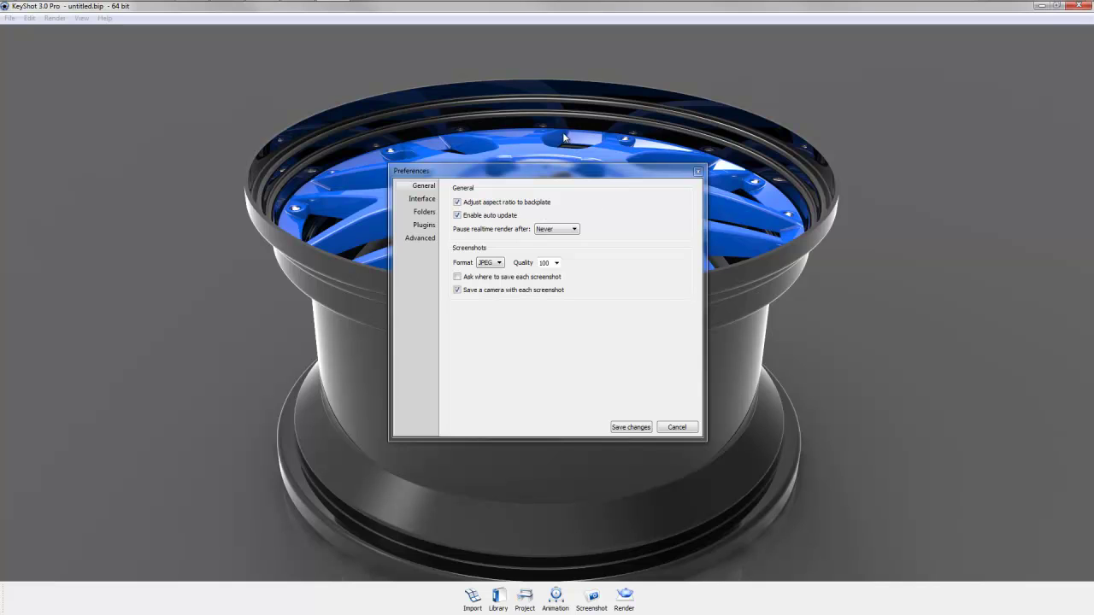
click(424, 203)
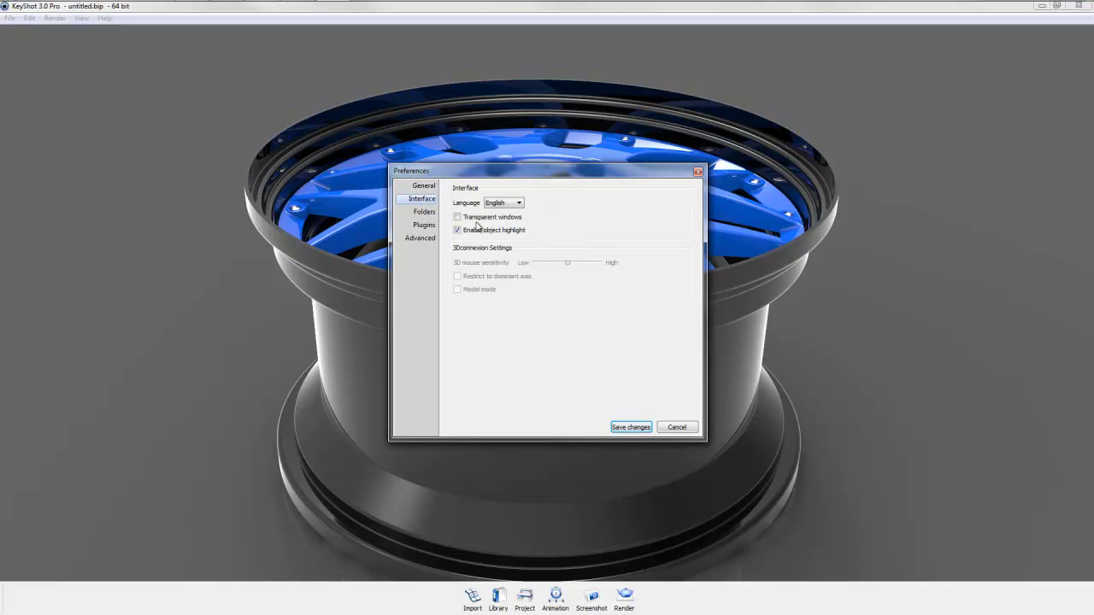
click(425, 212)
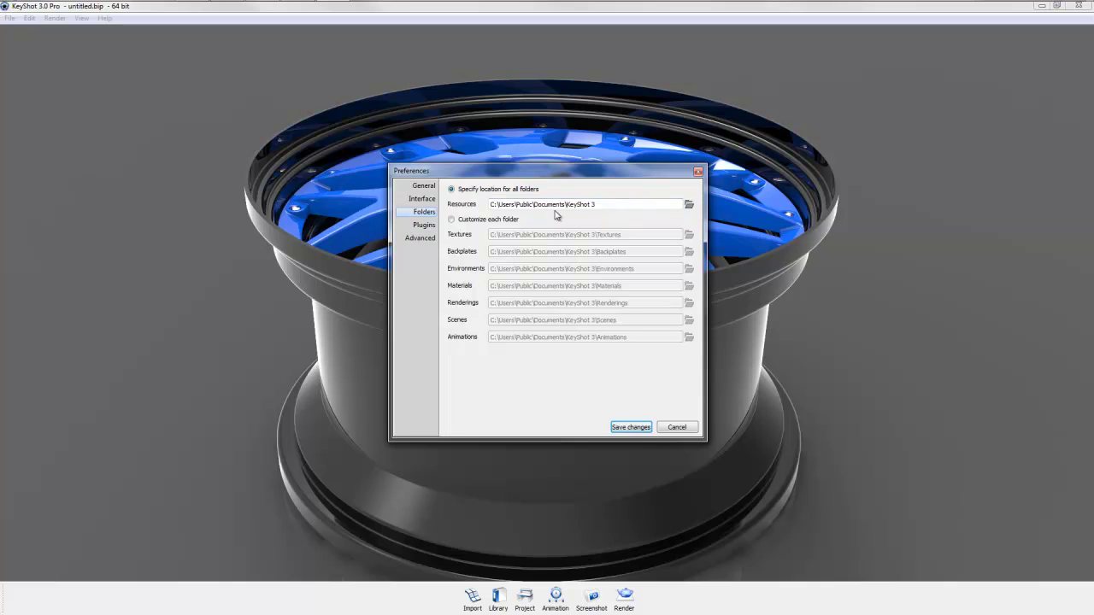
click(689, 204)
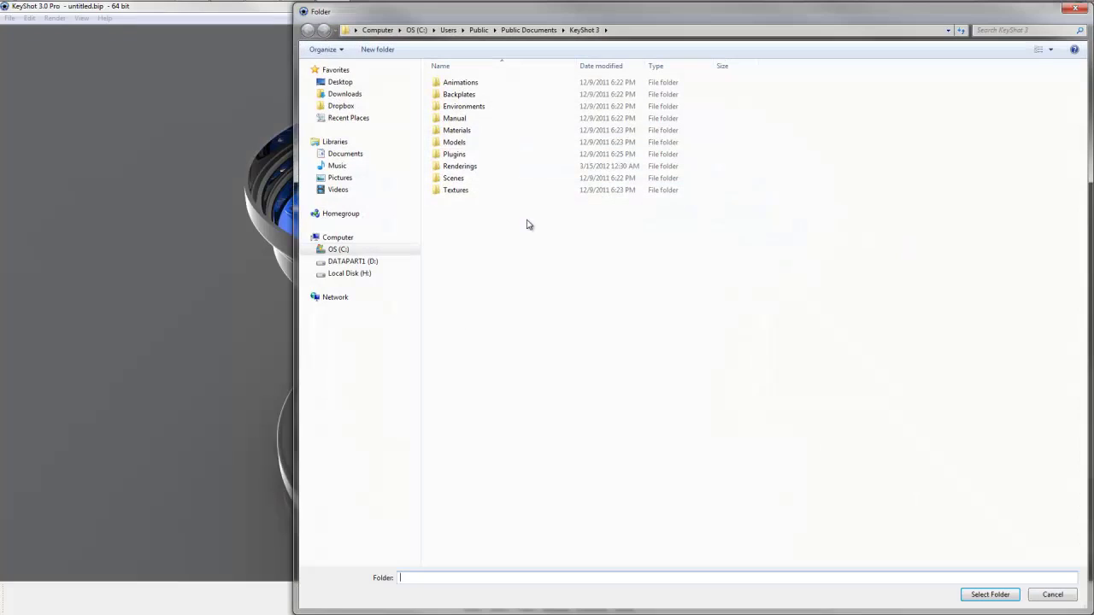
click(339, 83)
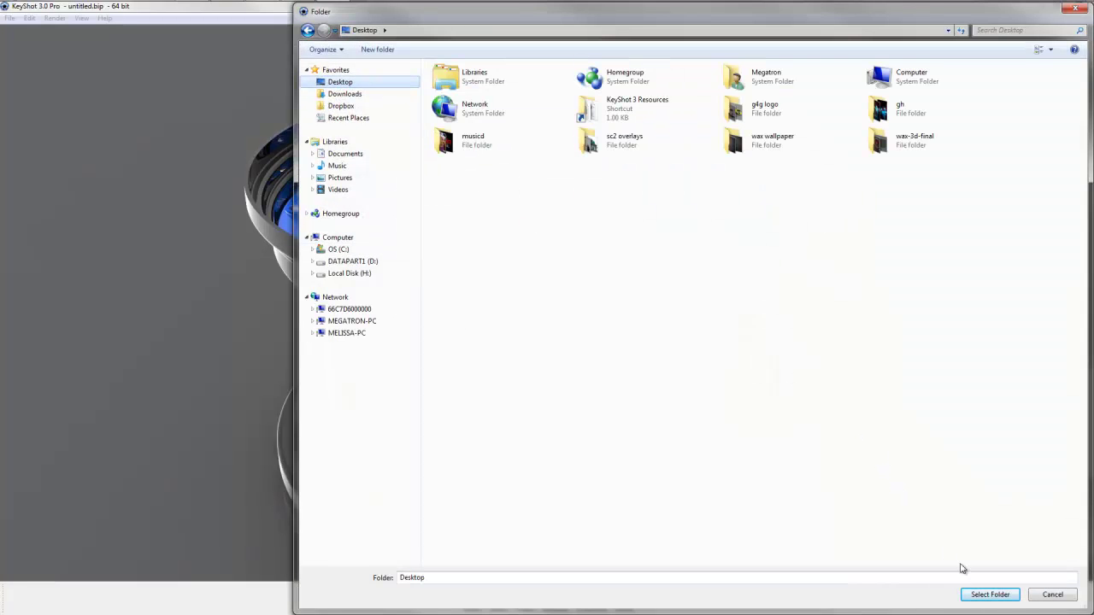
click(992, 594)
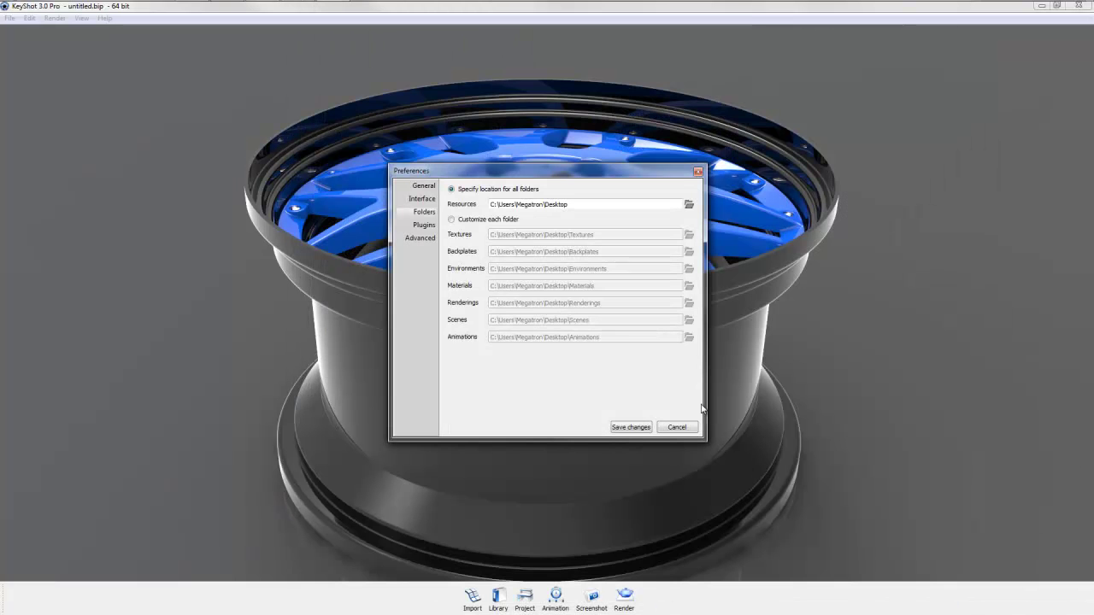
Review the Plugins and Advanced preferences, and save the preference changes
click(426, 225)
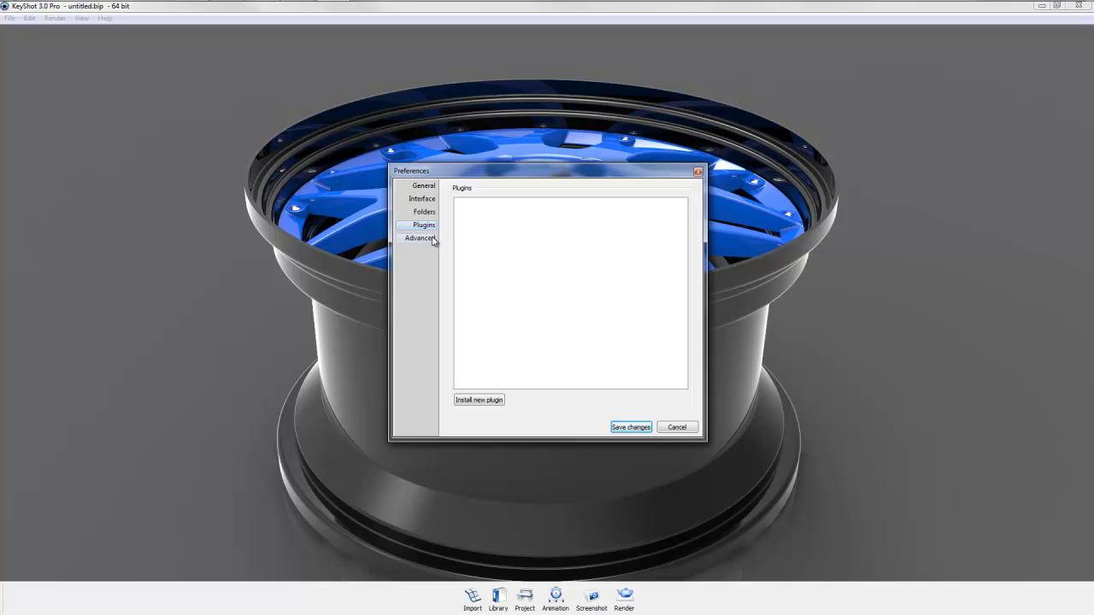
click(432, 240)
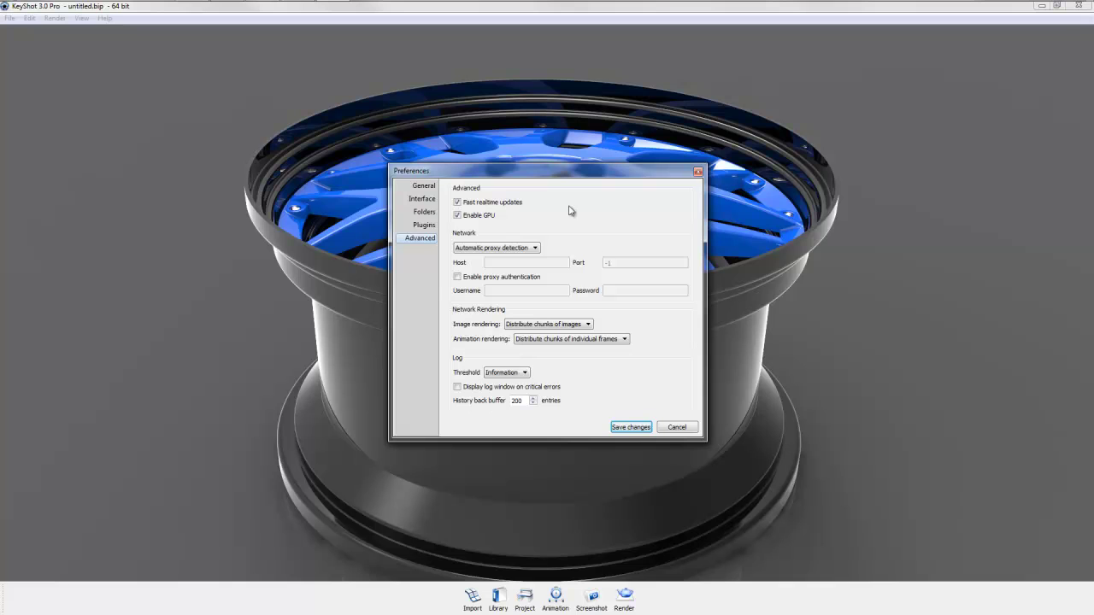
click(631, 427)
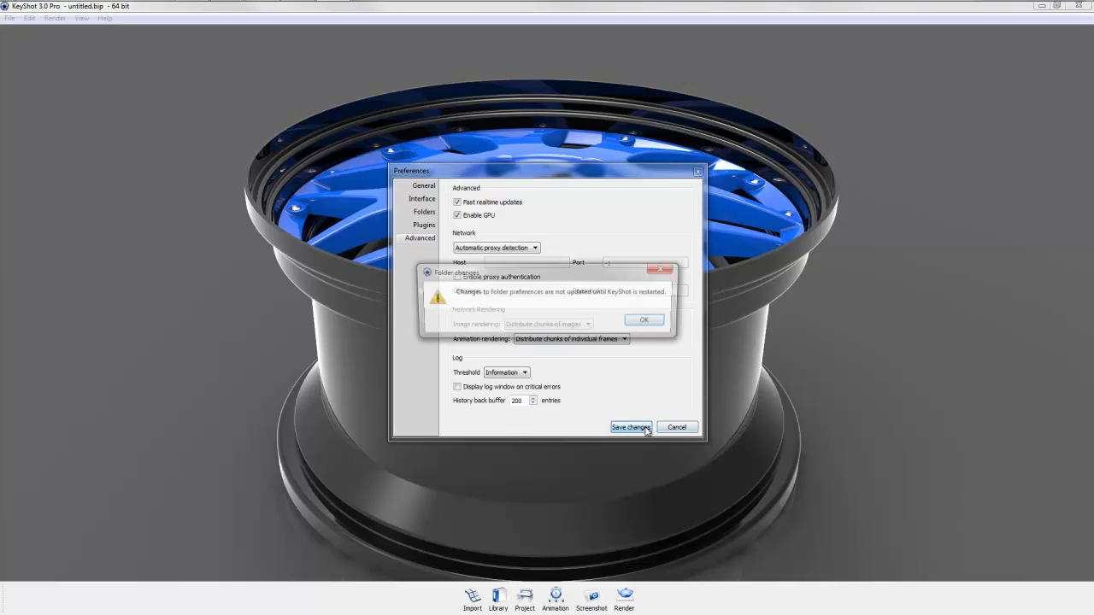
click(648, 322)
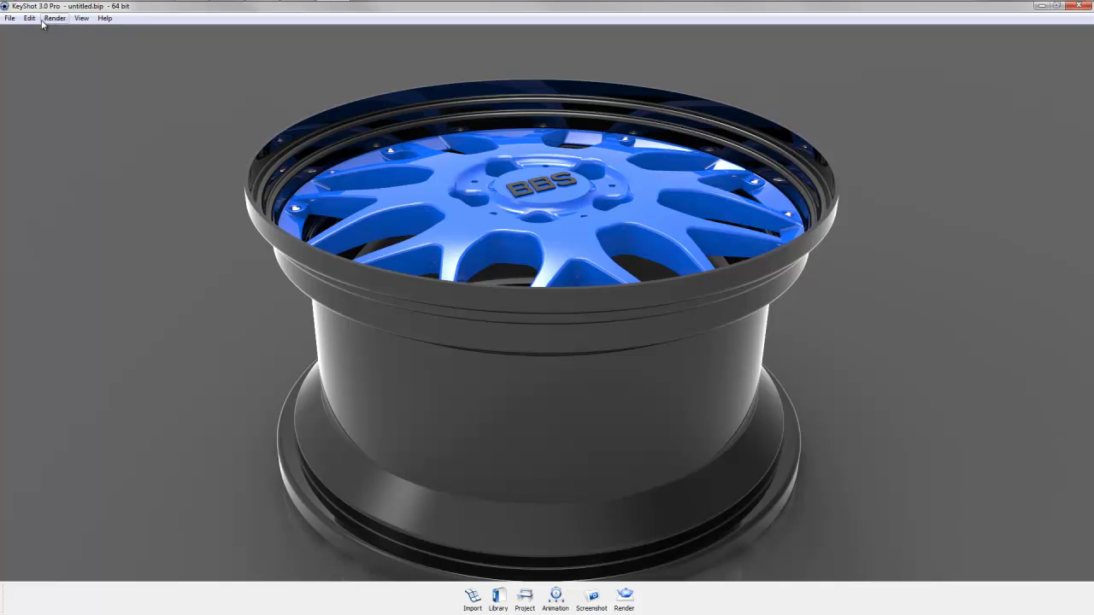
Clear the geometry from the scene and turn on performance mode
click(33, 20)
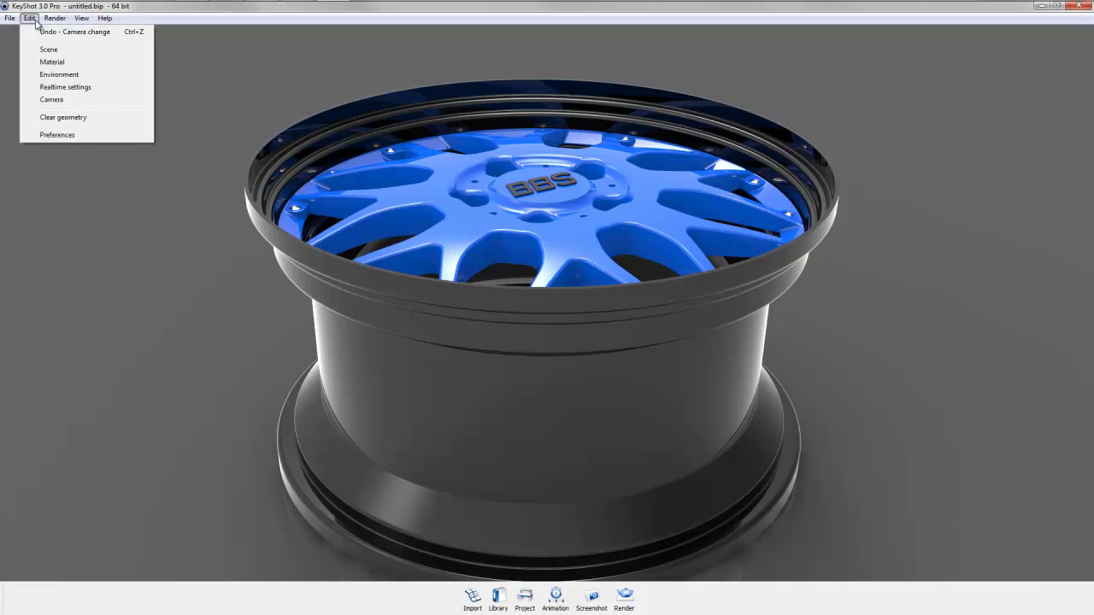
click(51, 118)
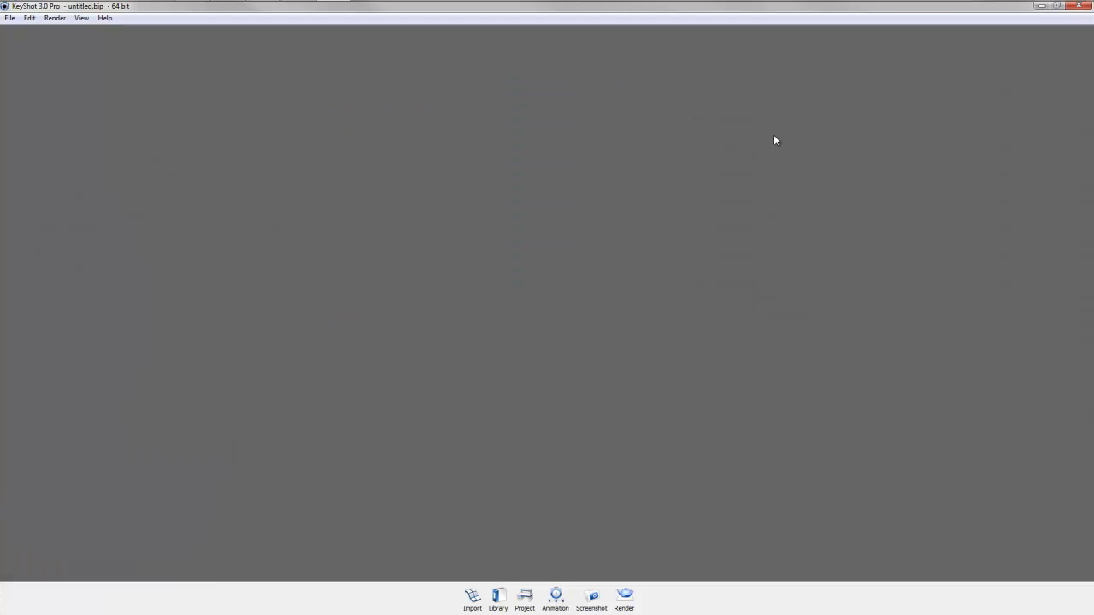
click(30, 19)
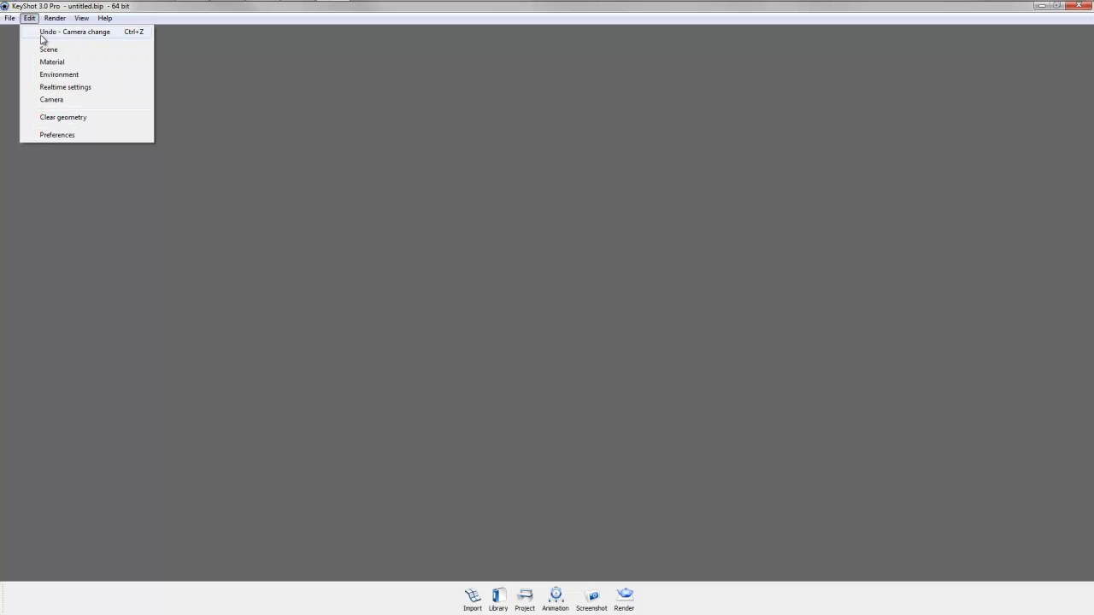
mouse_move(55, 23)
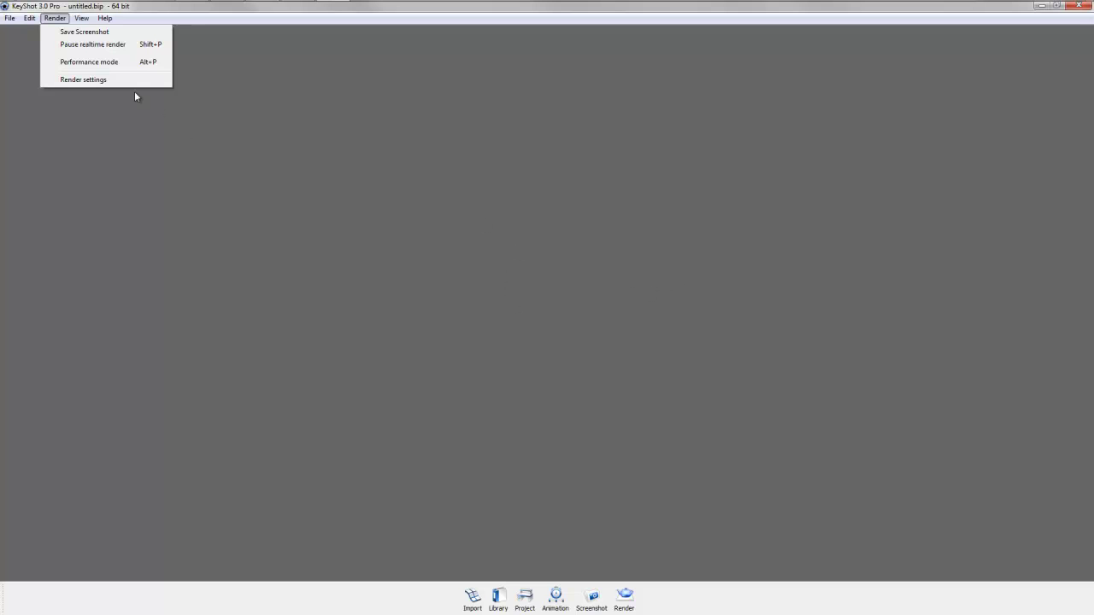
click(88, 62)
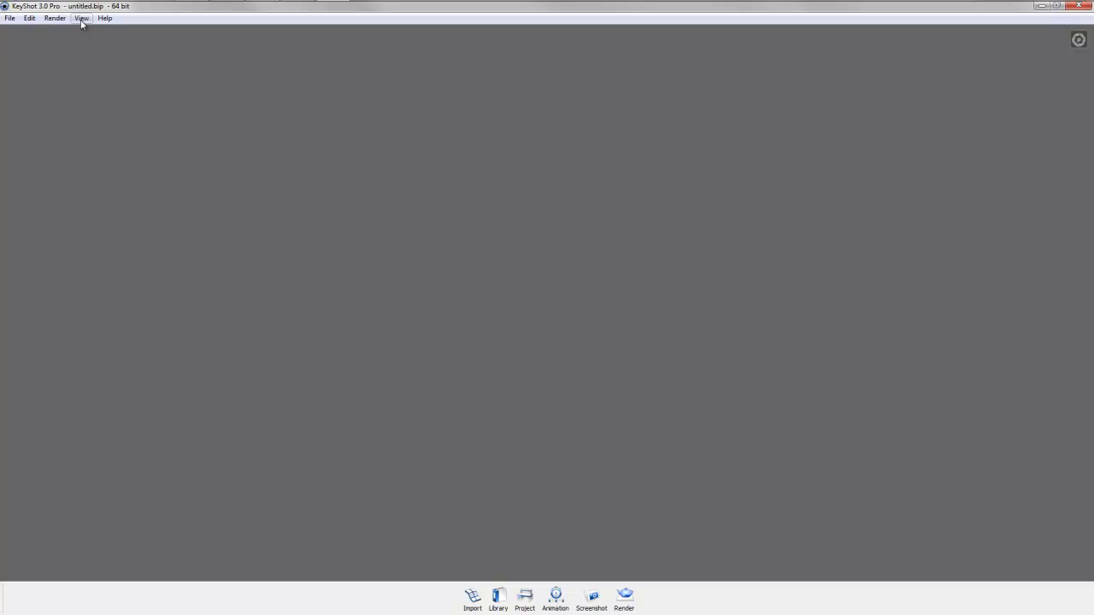
Open the program's log to view its entries, and close it
click(82, 19)
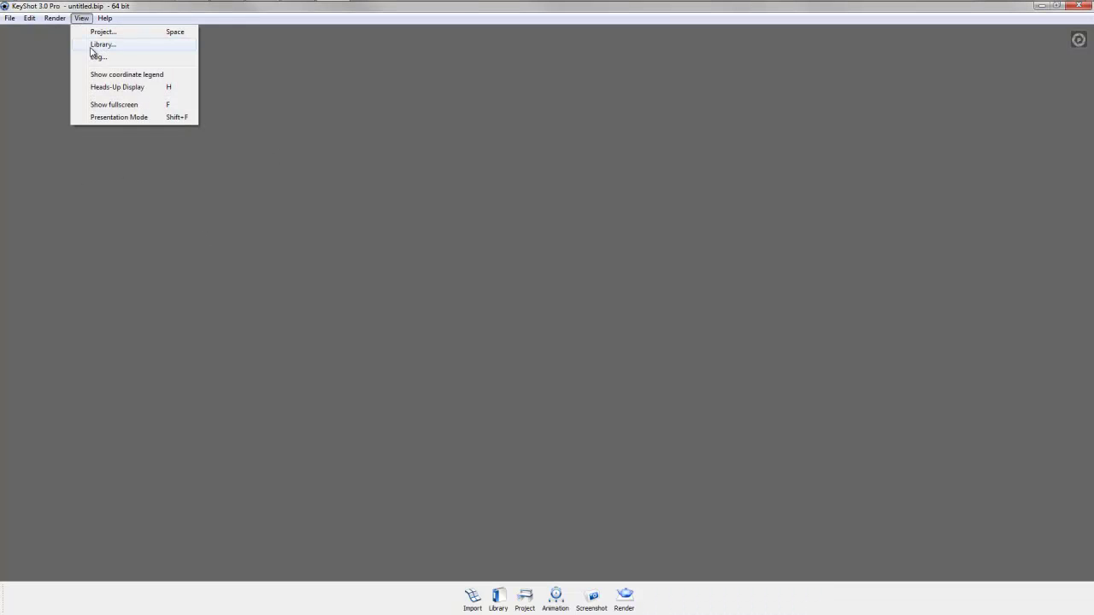
click(92, 58)
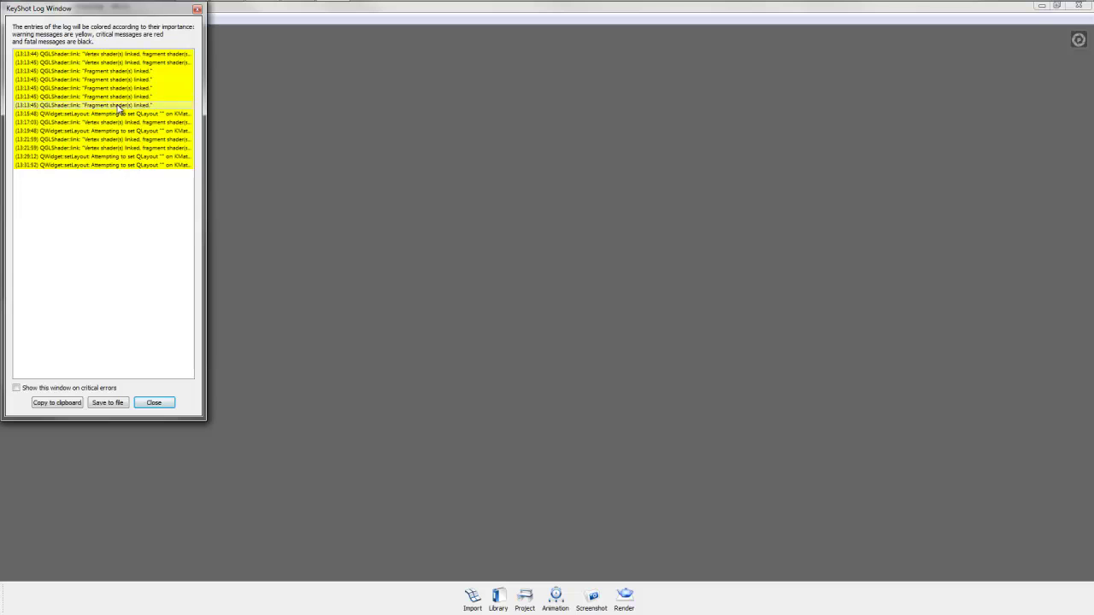
click(197, 9)
View the hot keys overview with its camera, environment, interface and material shortcuts, and close it
click(81, 18)
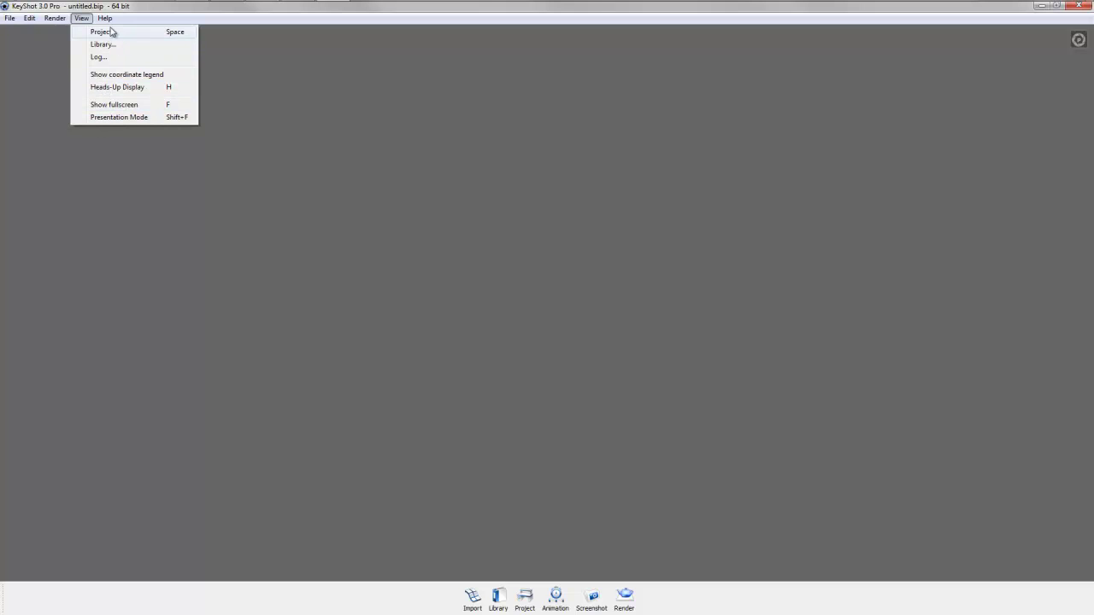
mouse_move(105, 18)
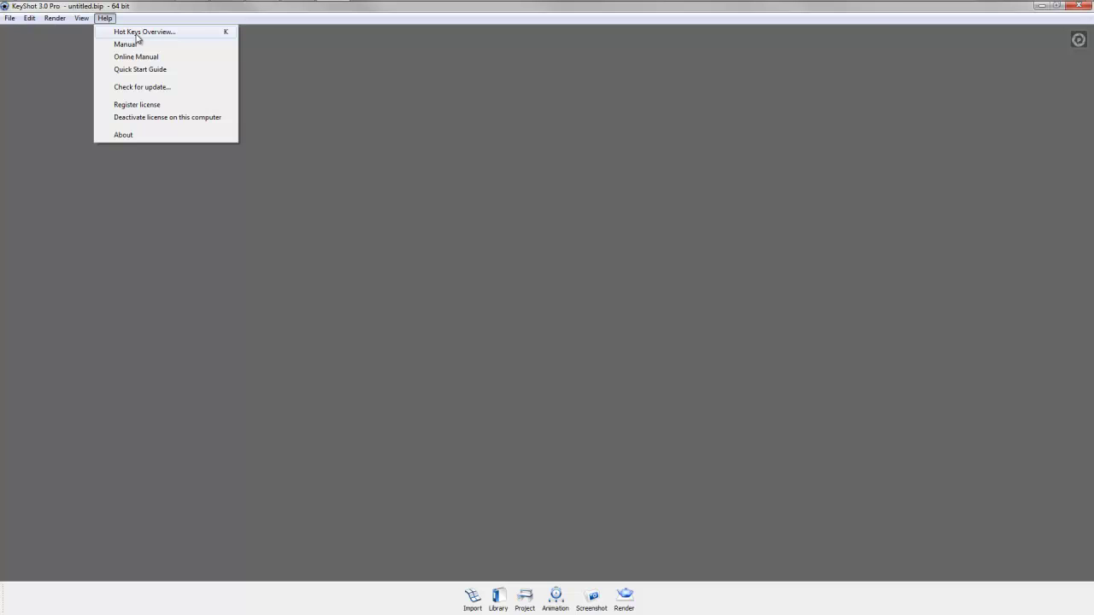
click(136, 34)
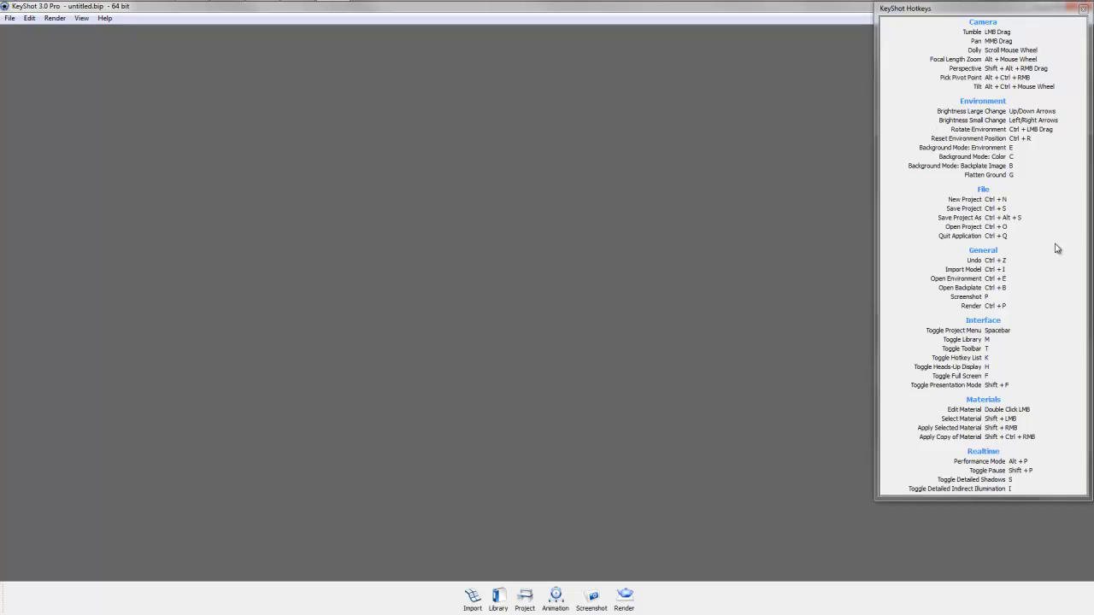
drag(1016, 15, 763, 69)
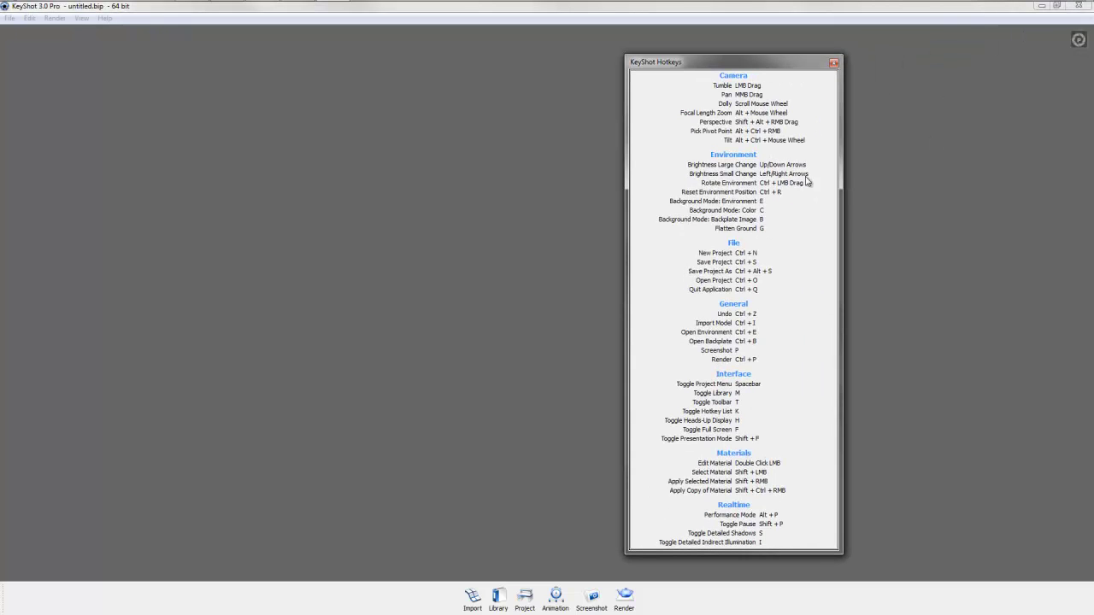
click(834, 62)
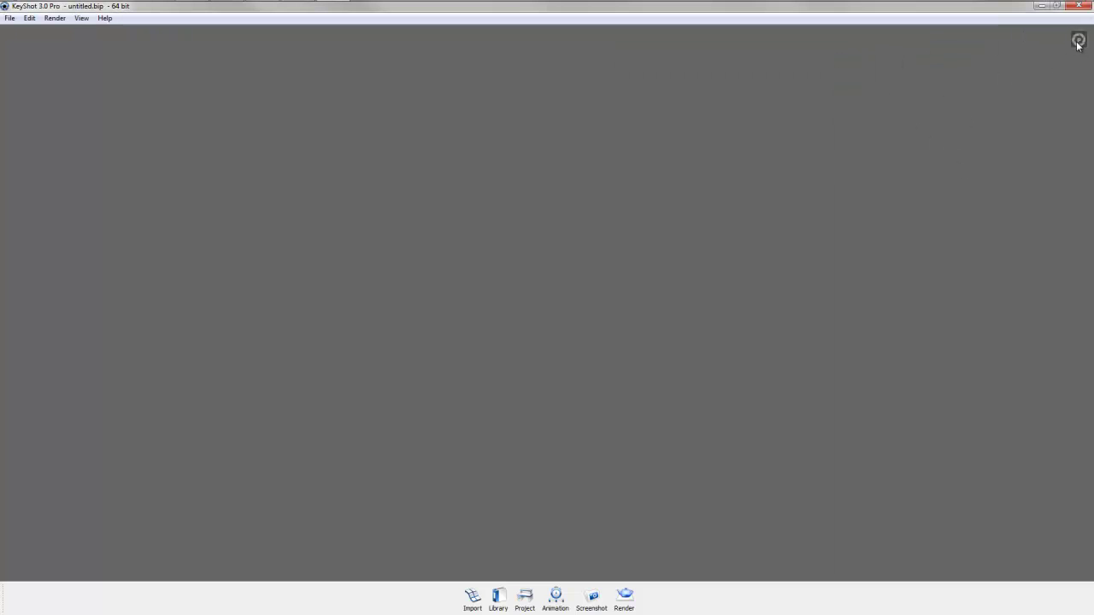
Quit KeyShot and discard the unsaved scene changes
click(1079, 6)
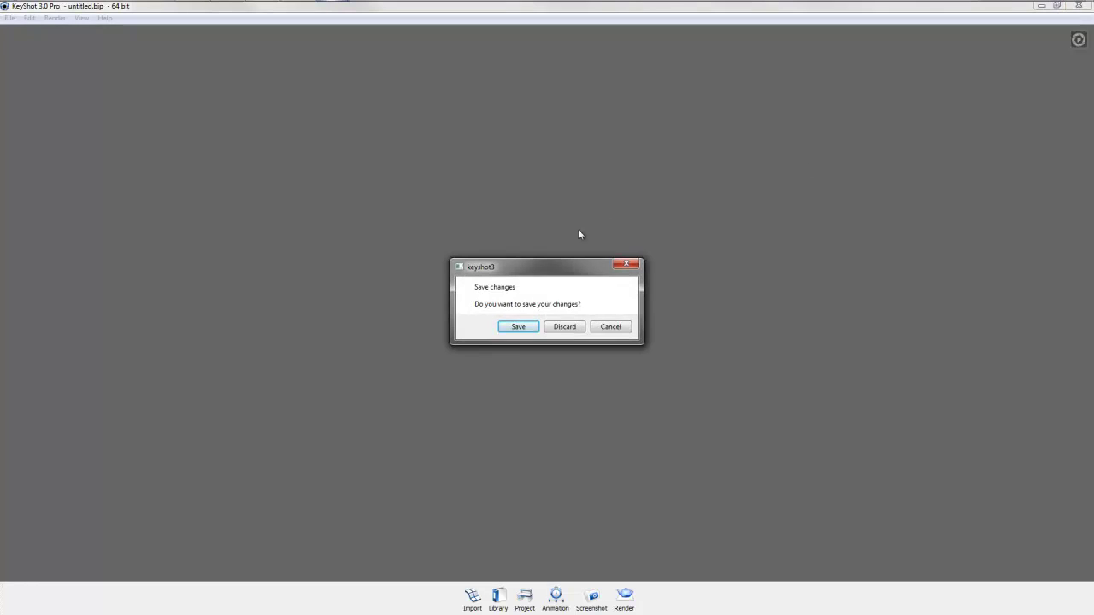
click(565, 327)
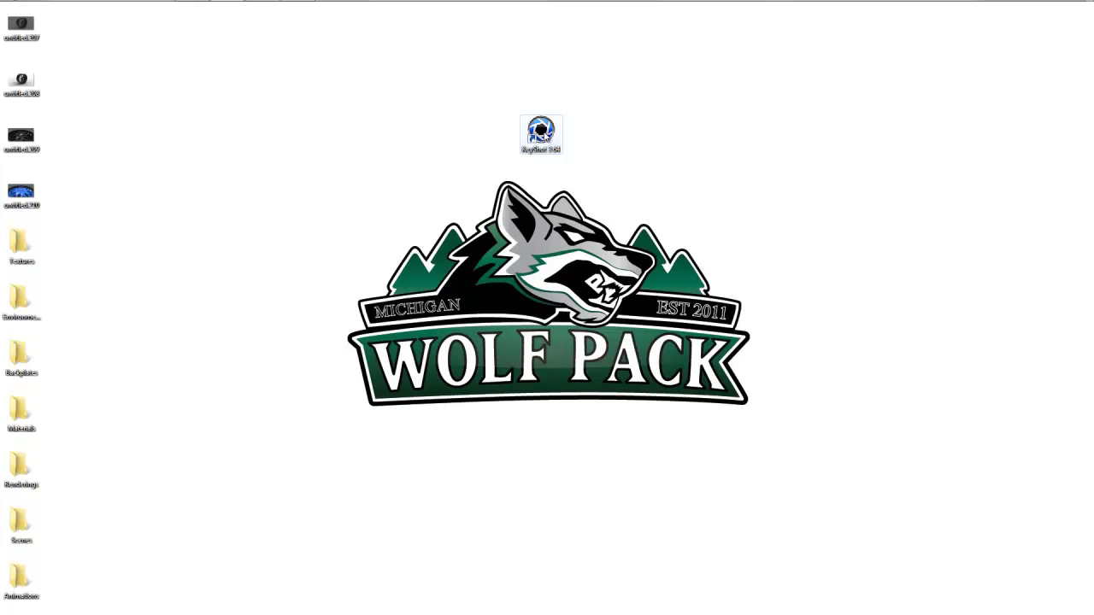
Examine the untitled.210 render from the desktop at actual size, and close the picture
double_click(20, 192)
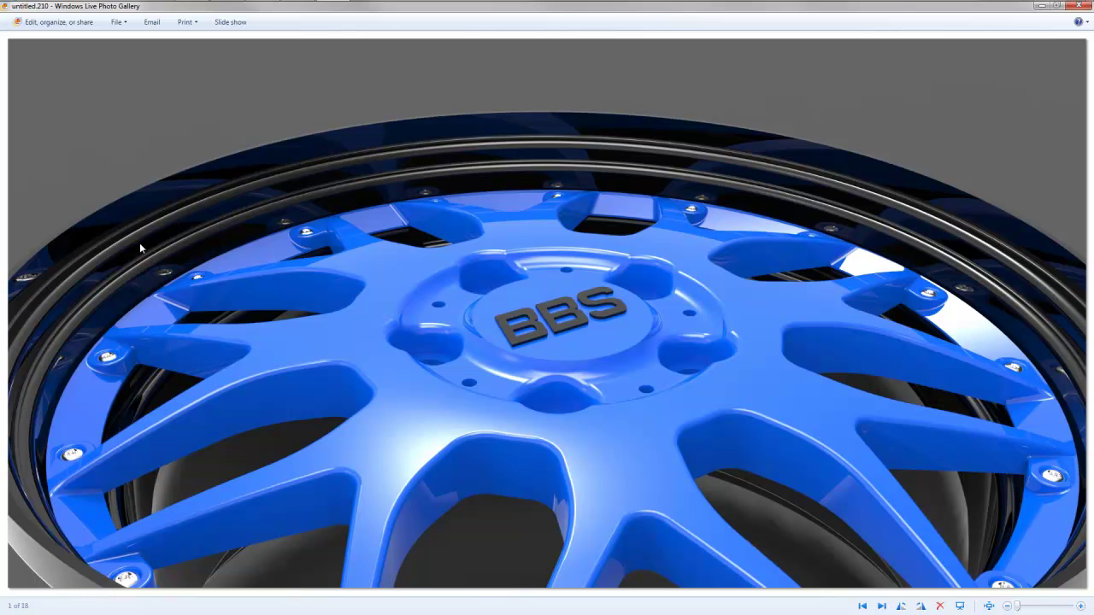
click(990, 606)
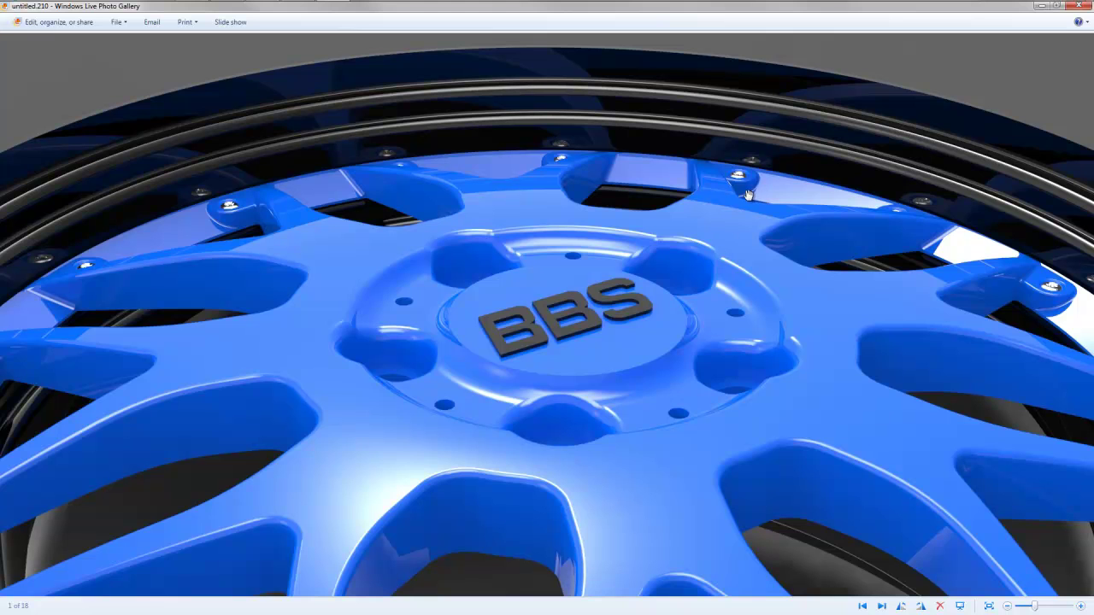
click(1080, 6)
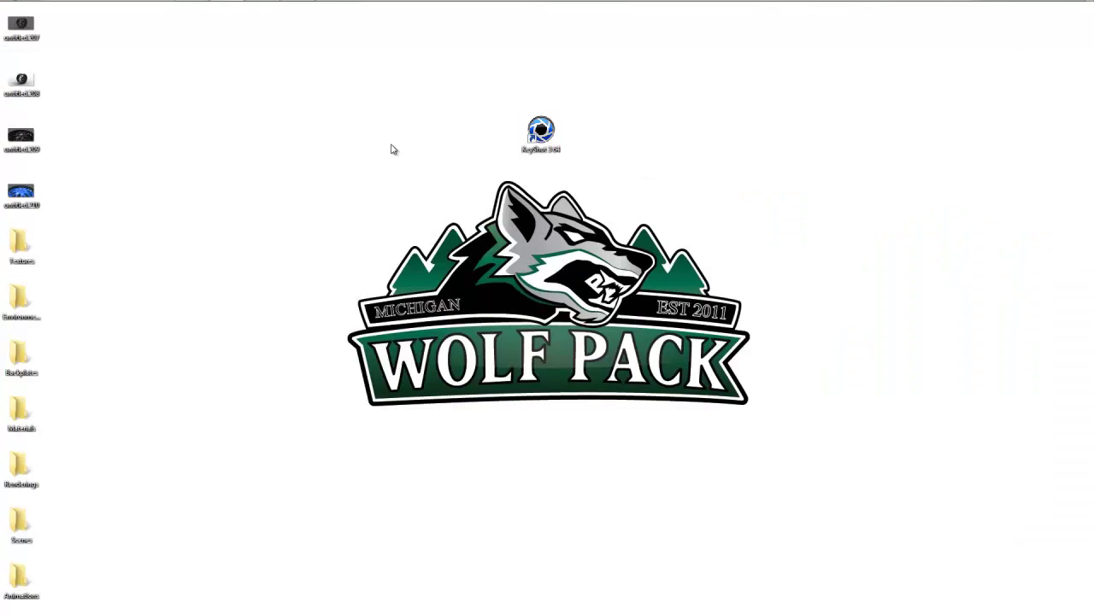